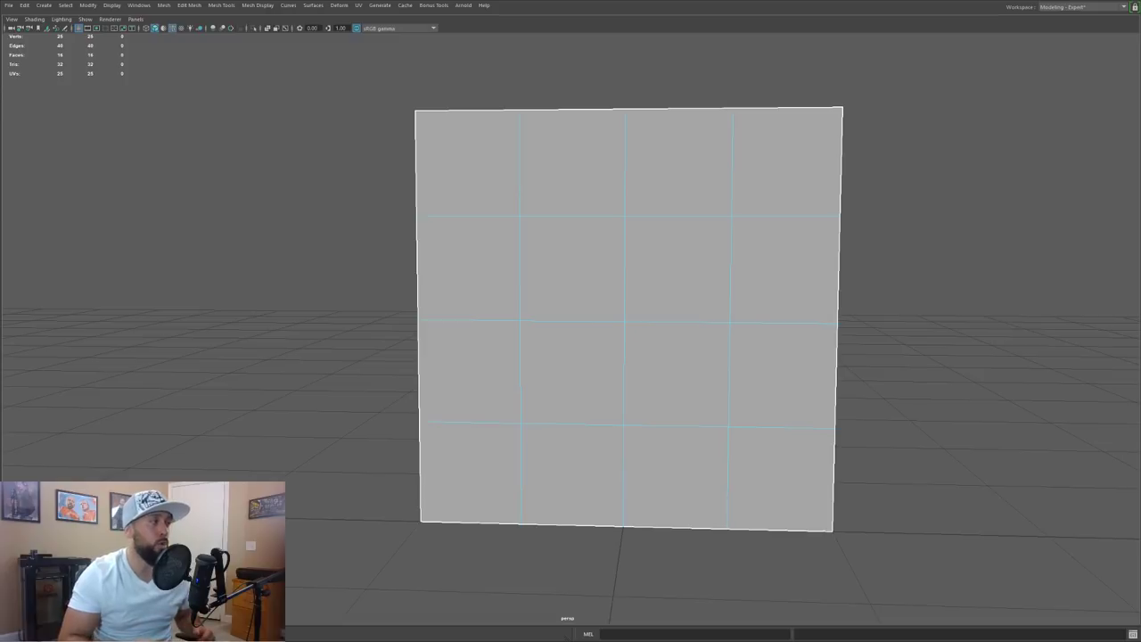
key("Escape")
left_click_drag(460, 282, 466, 279, "alt")
left_click(734, 215)
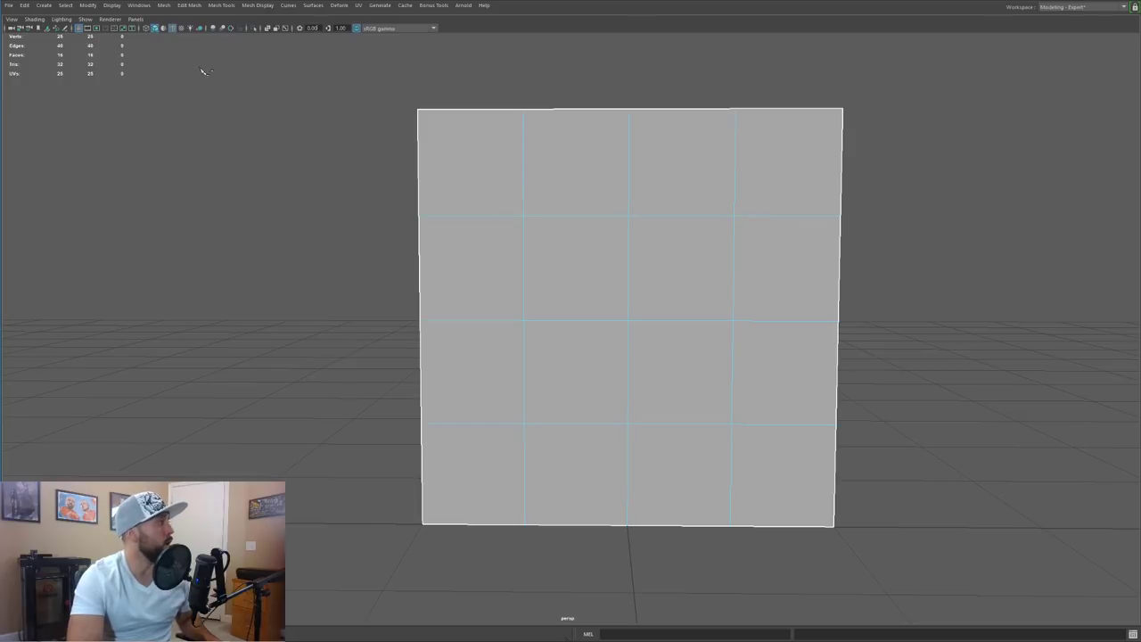
left_click(165, 6)
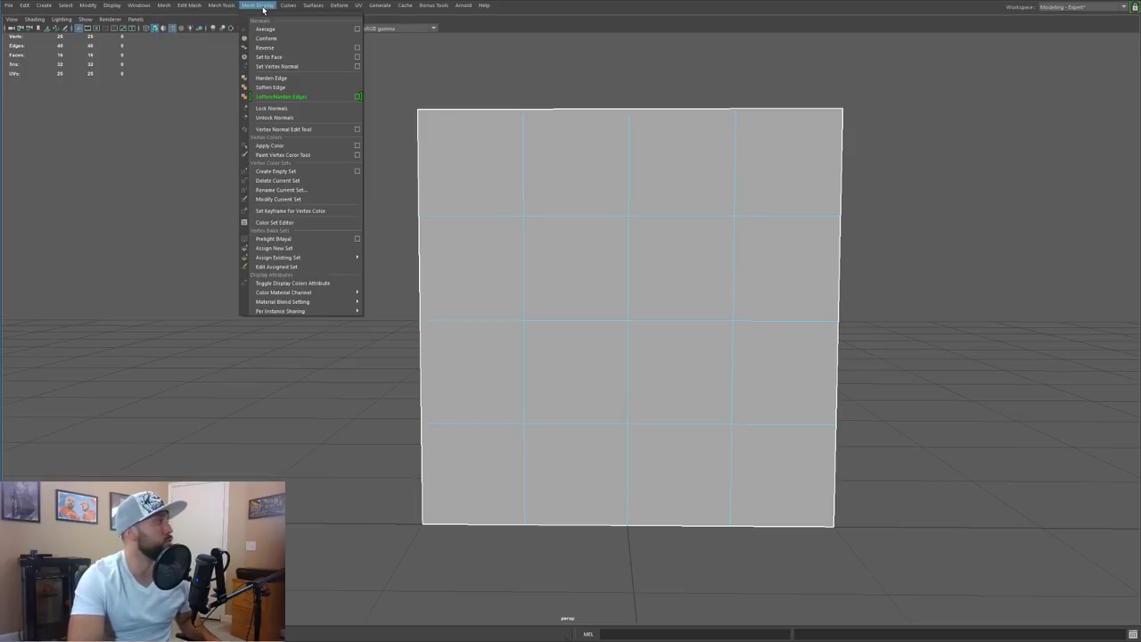
mouse_move(288, 8)
mouse_move(236, 9)
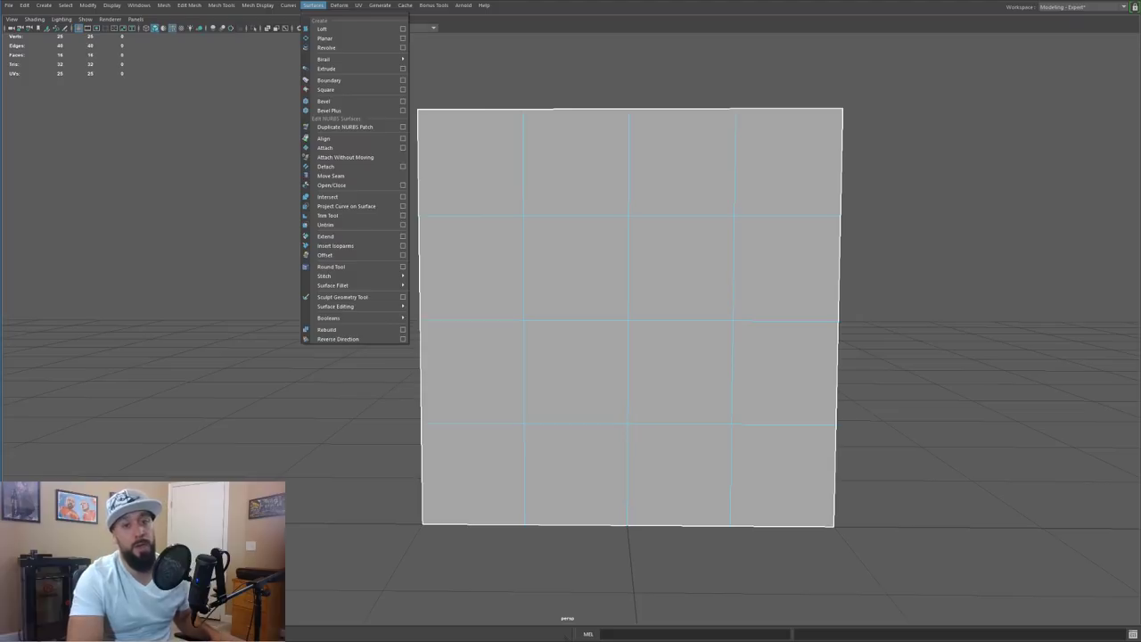
left_click(360, 6)
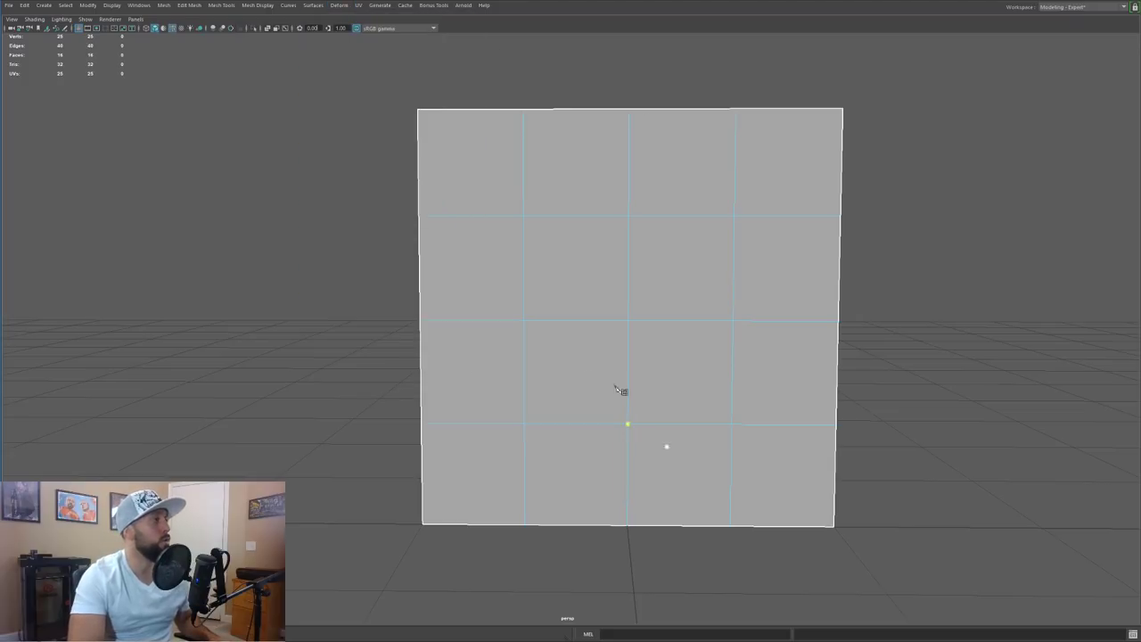
Step: Insert a vertical edge loop through the middle of the plane's second column with the Multi-Cut tool
left_click(576, 323)
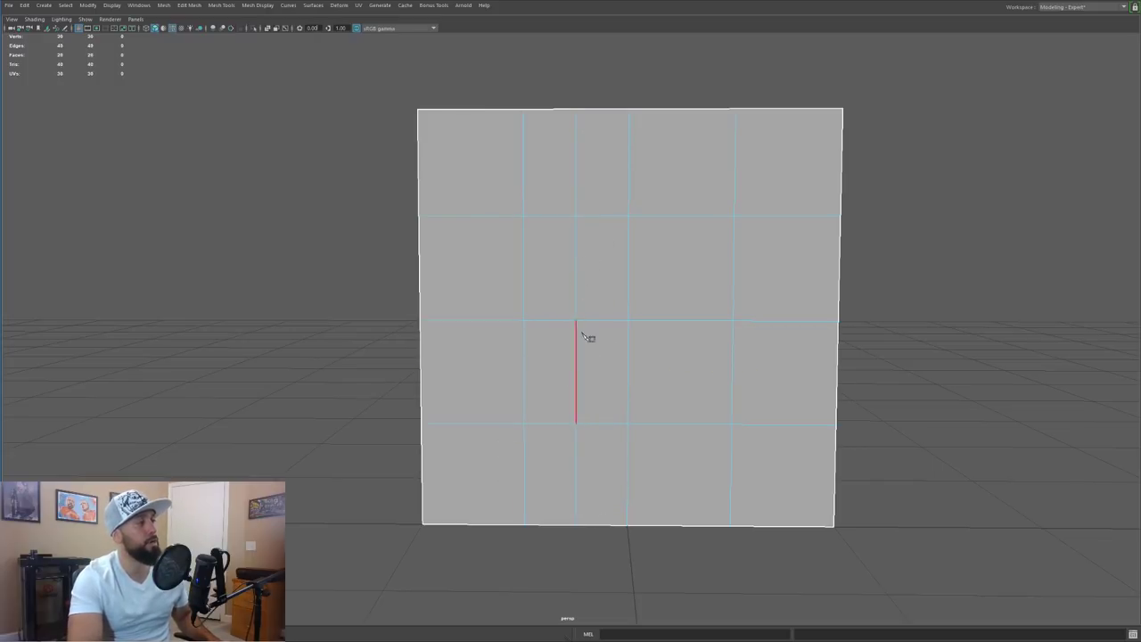
mouse_move(614, 303)
left_mouse_down("alt")
mouse_move(587, 289)
mouse_move(607, 319)
left_mouse_up("alt")
right_click_drag(607, 319, 639, 307, "alt")
middle_click_drag(639, 307, 622, 319, "alt")
left_click_drag(622, 319, 600, 323, "alt")
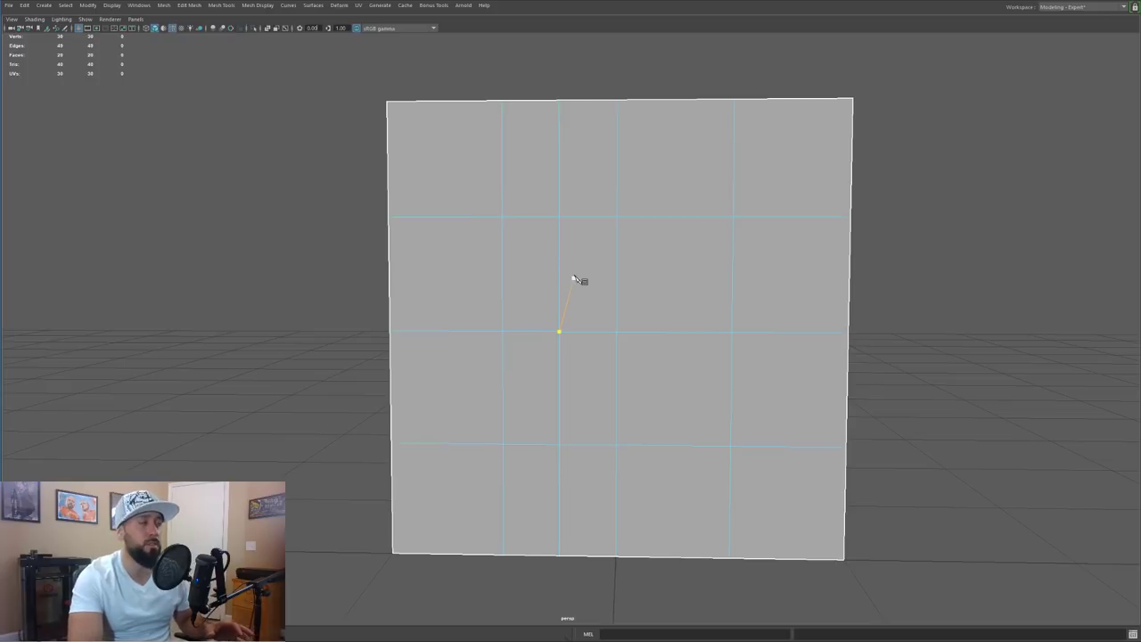
left_click_drag(554, 295, 583, 278, "alt")
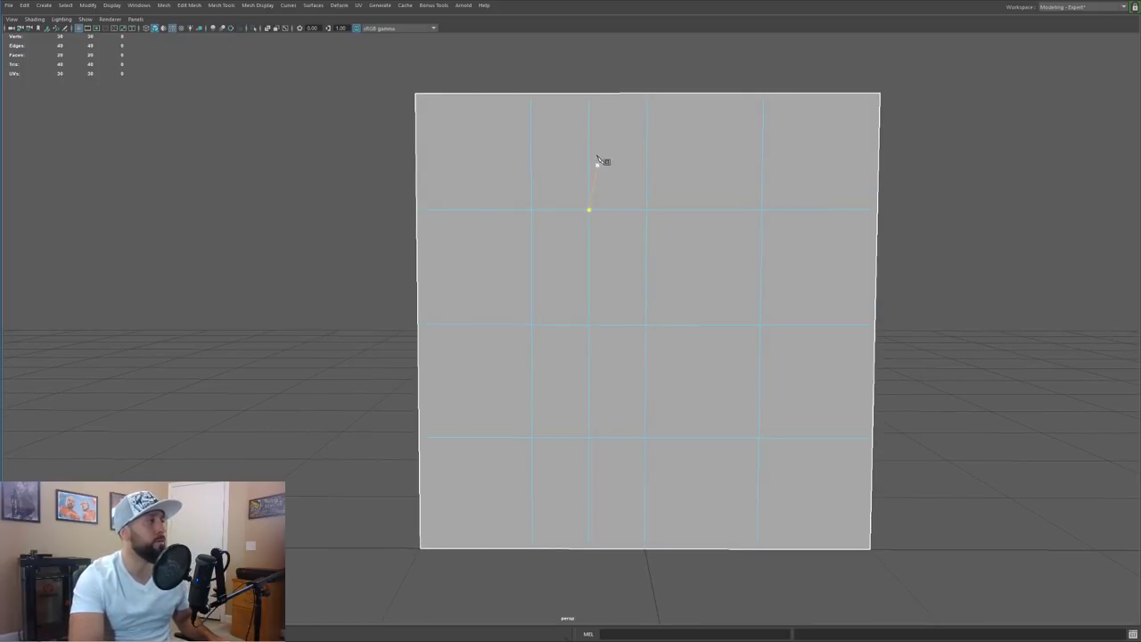
Step: Delete the top-row segment of the added vertical edge loop, so the loop ends at the first horizontal edge
key("F9")
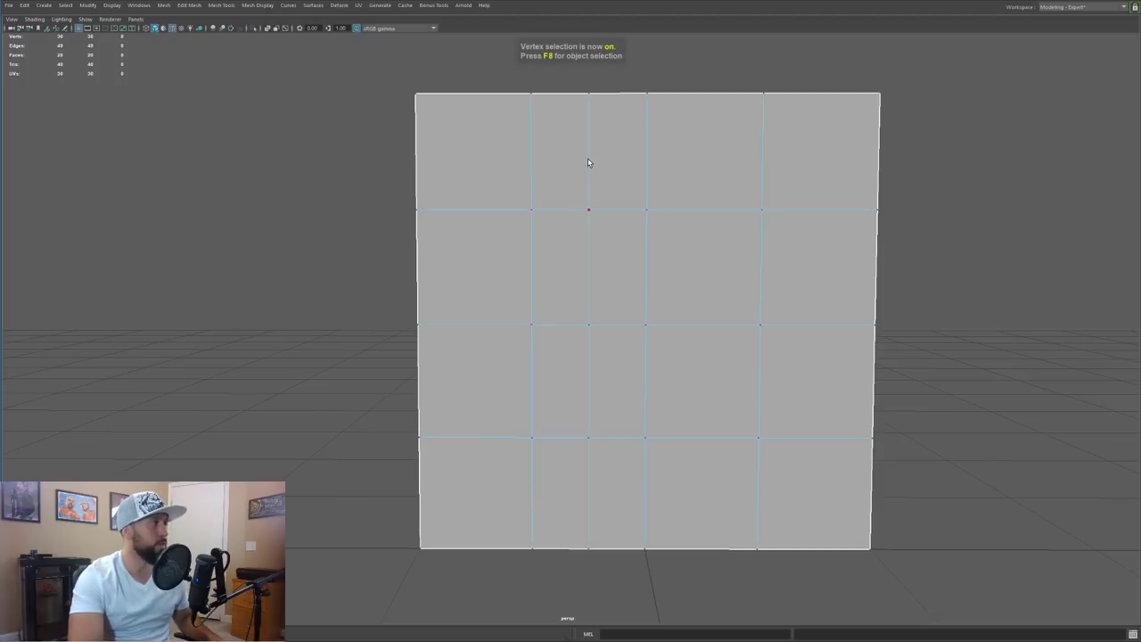
key("F10")
left_click(590, 170)
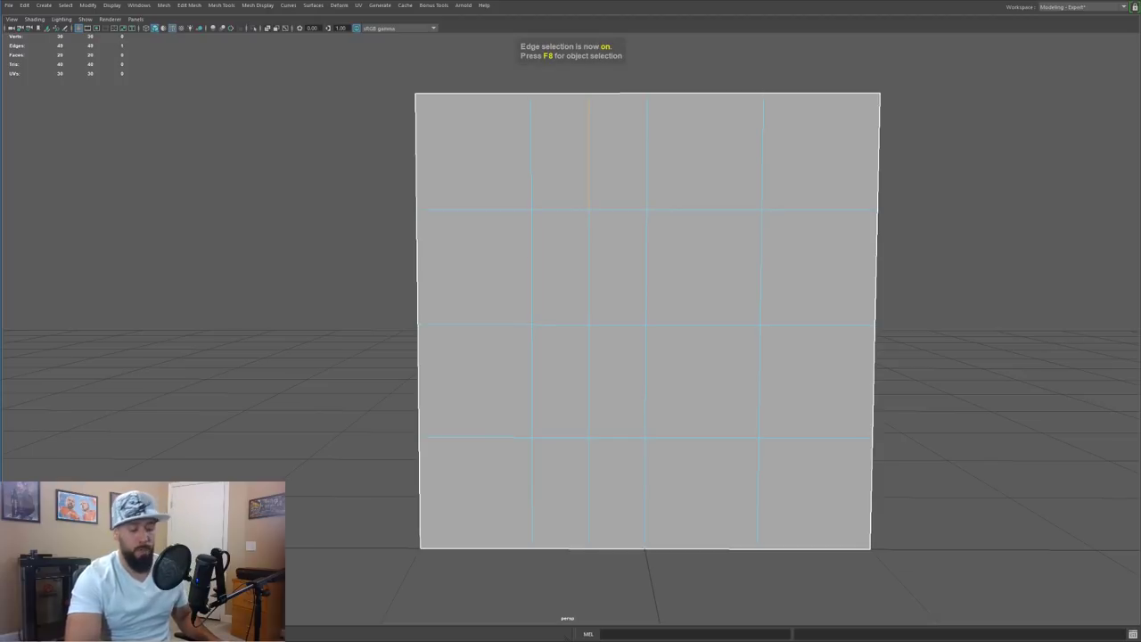
key("Delete")
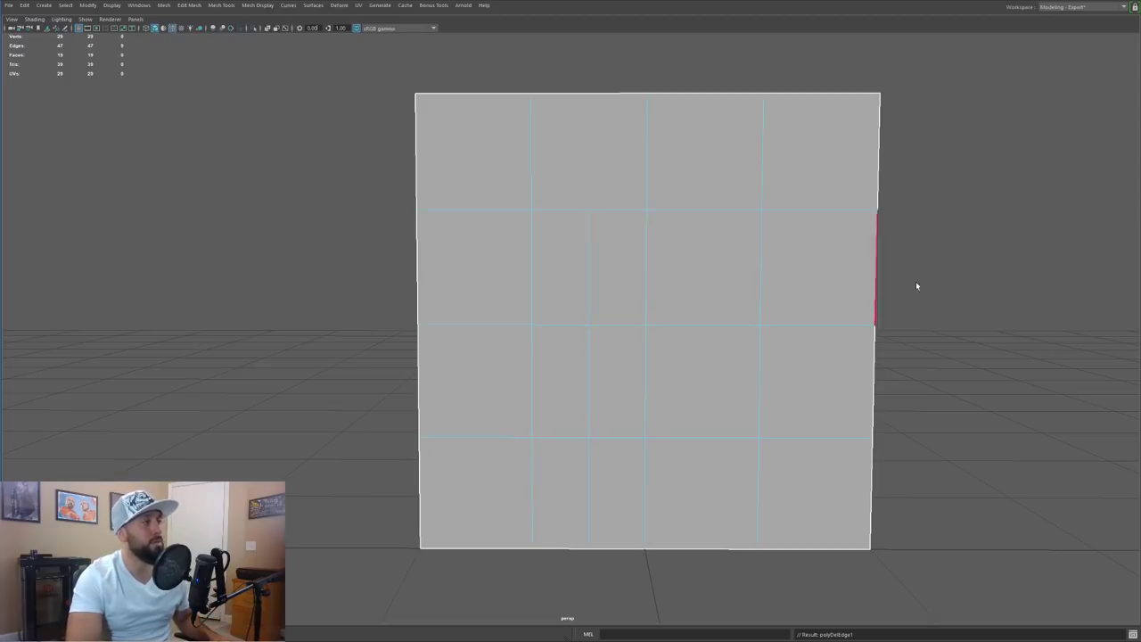
Step: Try a Multi-Cut from the vertical edge left of the shortened loop, in the second row of the plane
key("ctrl+shift+x")
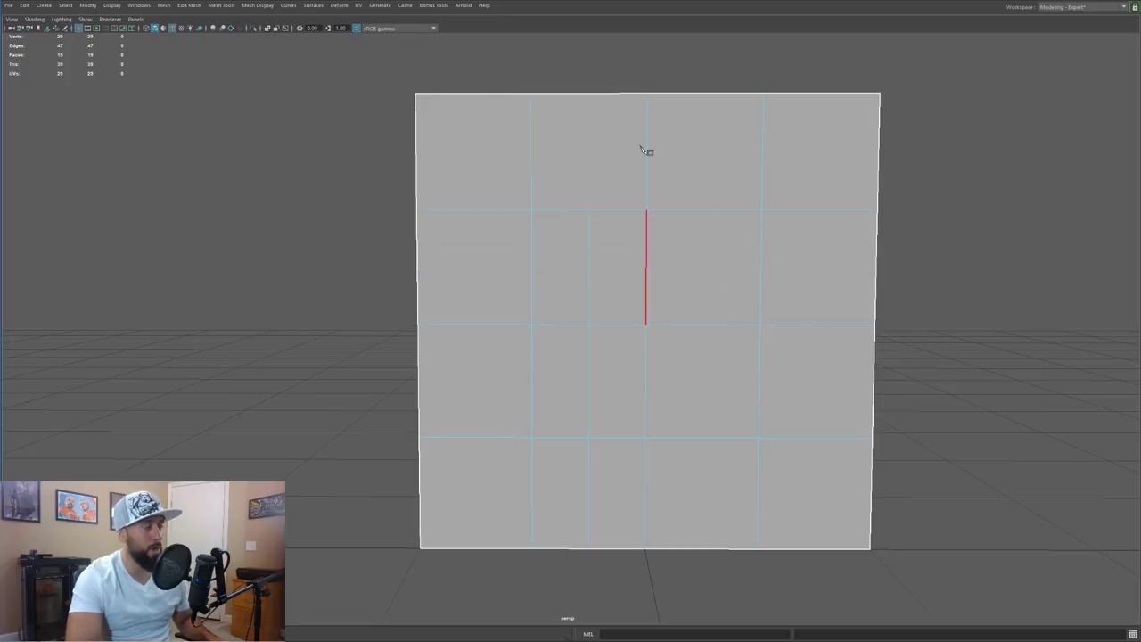
key("ctrl")
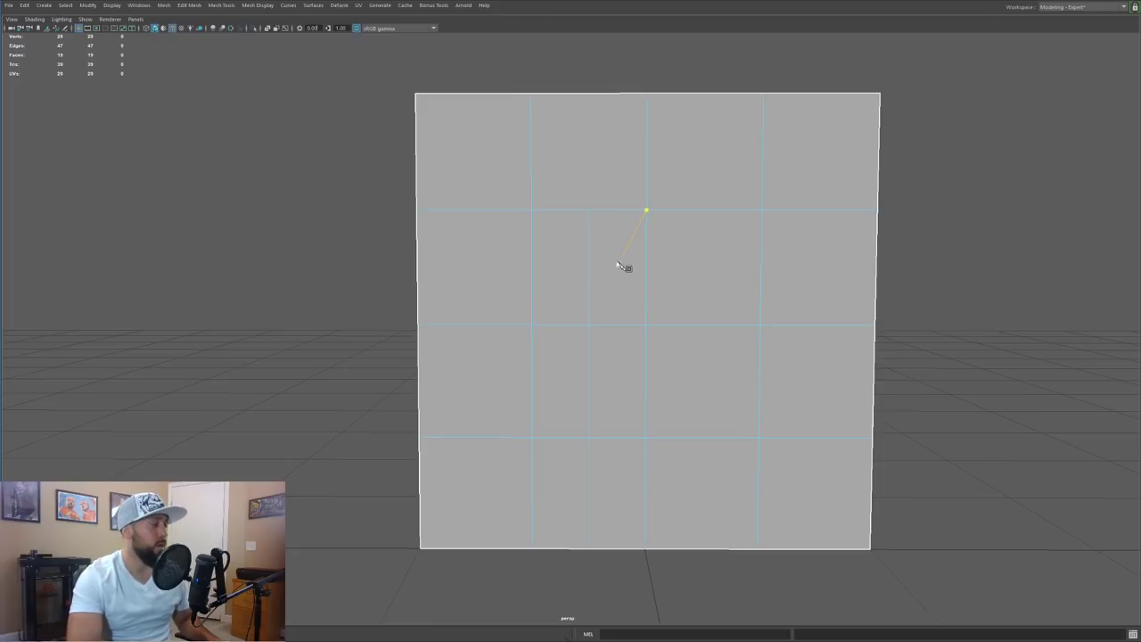
left_click(533, 274)
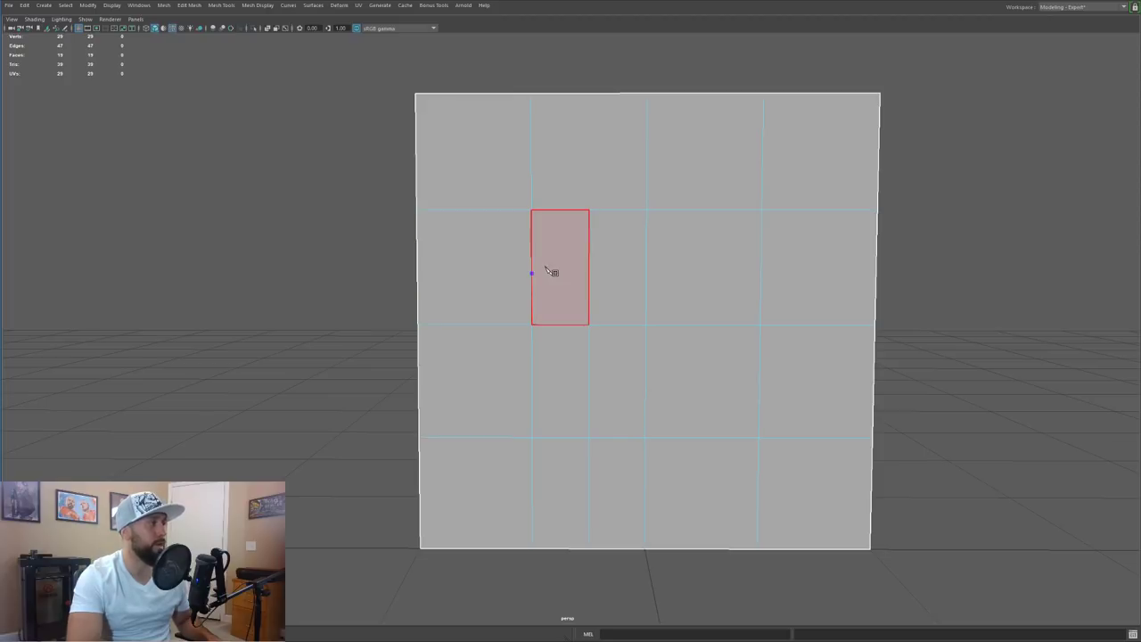
key("Return")
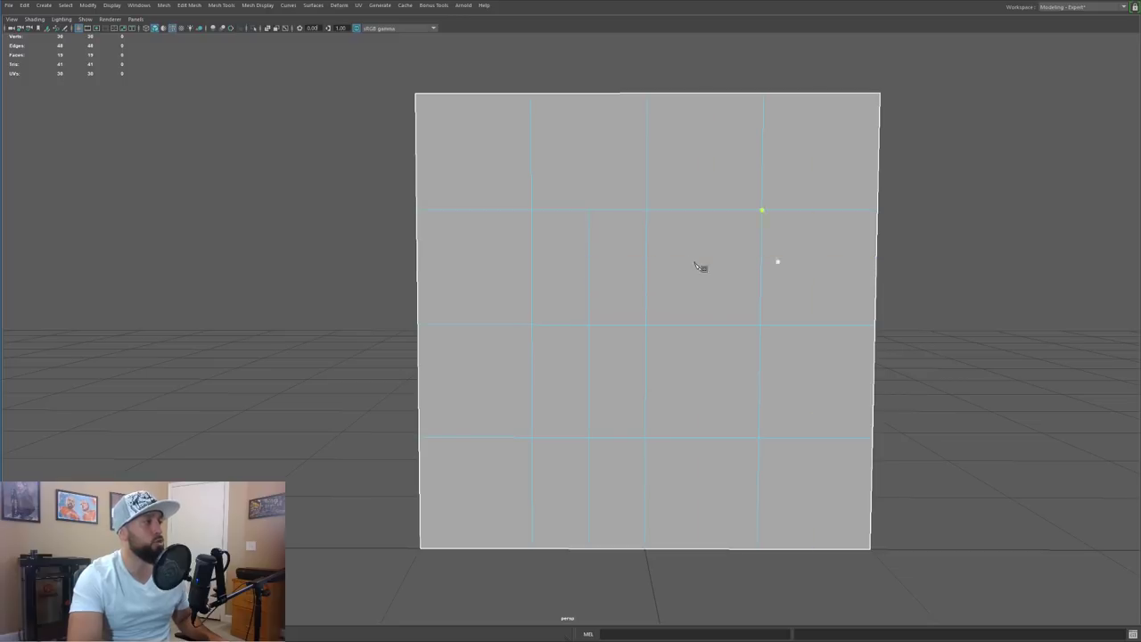
left_click(416, 210)
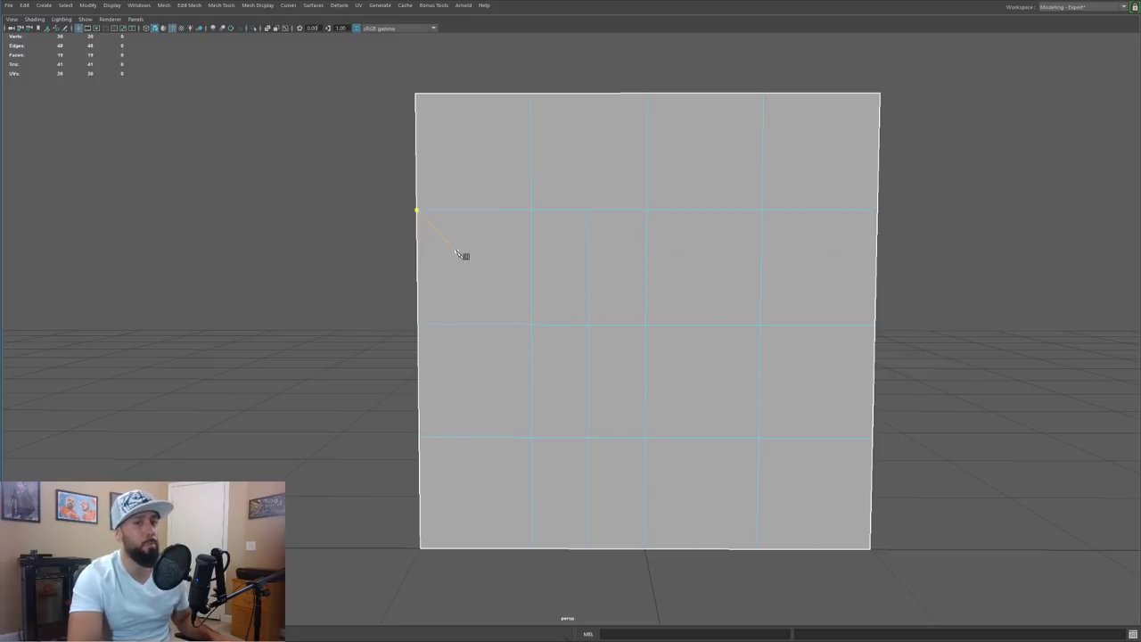
left_click(456, 256)
key("Escape")
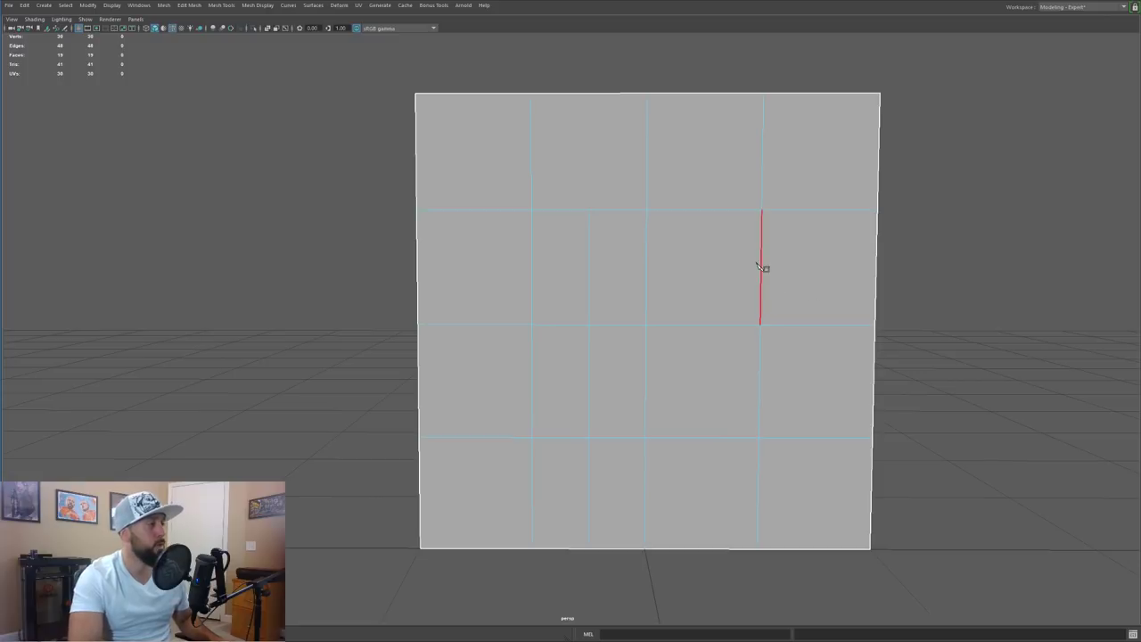
Step: Insert a centred horizontal edge loop in the second row from the right border to the shortened loop, and delete the stray vertex left of it
left_click(749, 268, "ctrl")
middle_click(749, 268, "ctrl")
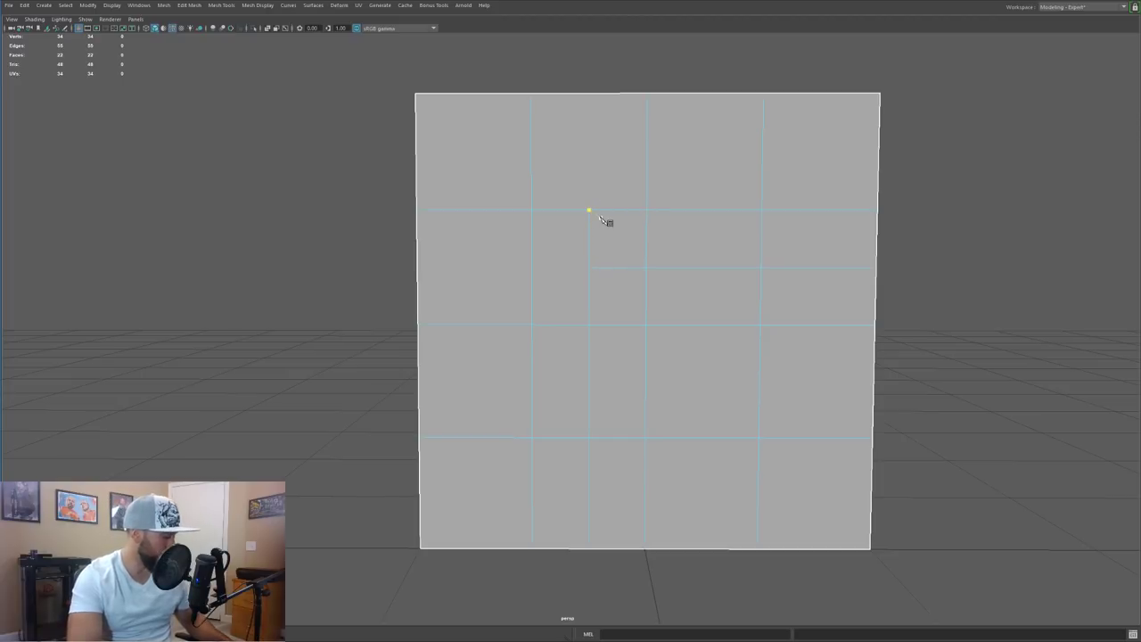
key("F9")
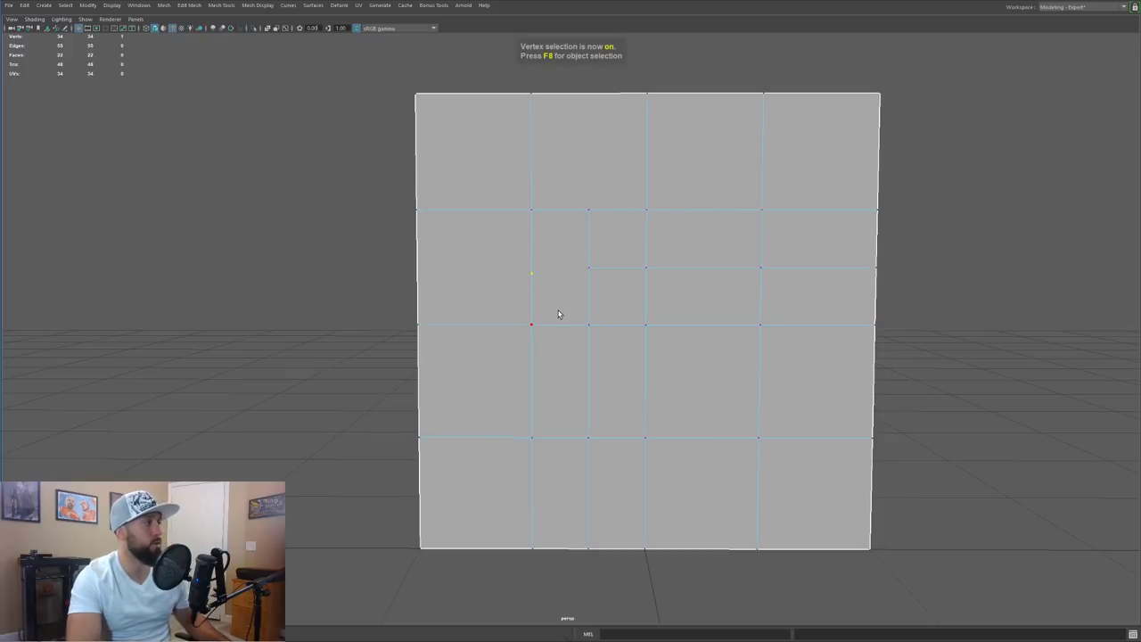
key("Delete")
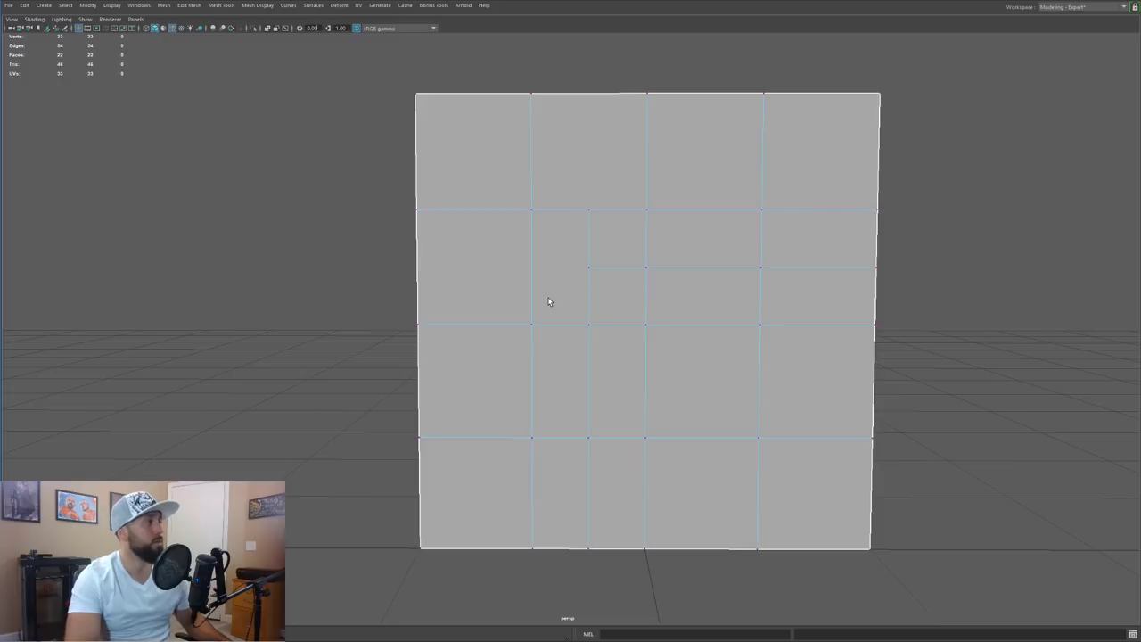
Step: Move the vertex at the top end of the shortened vertical loop onto the grid intersection to its left
left_click(609, 211)
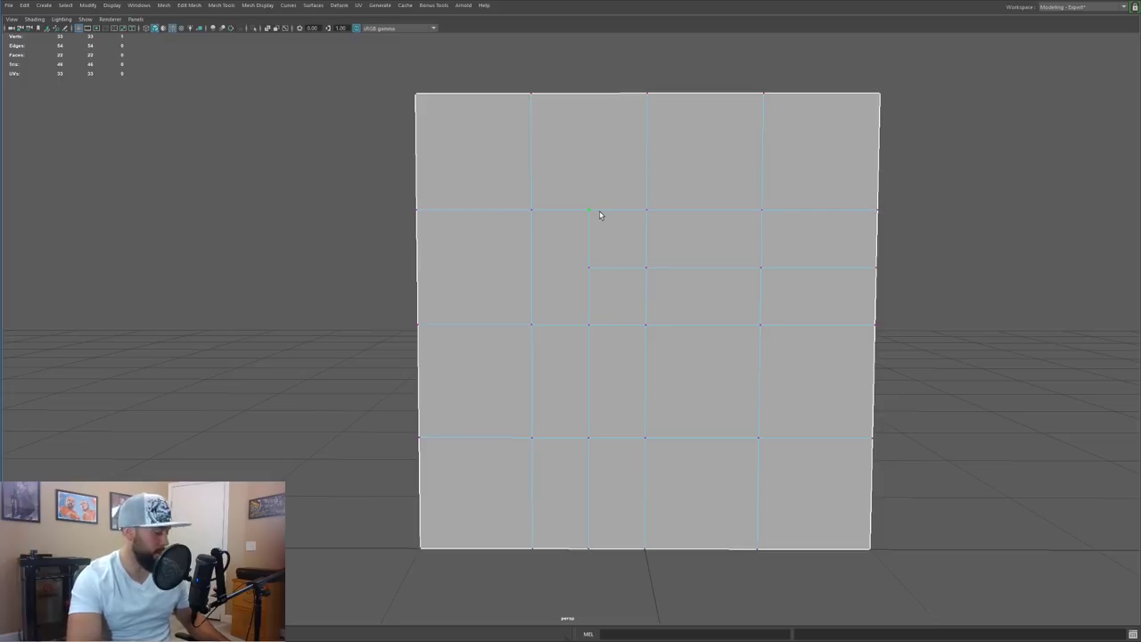
key("w")
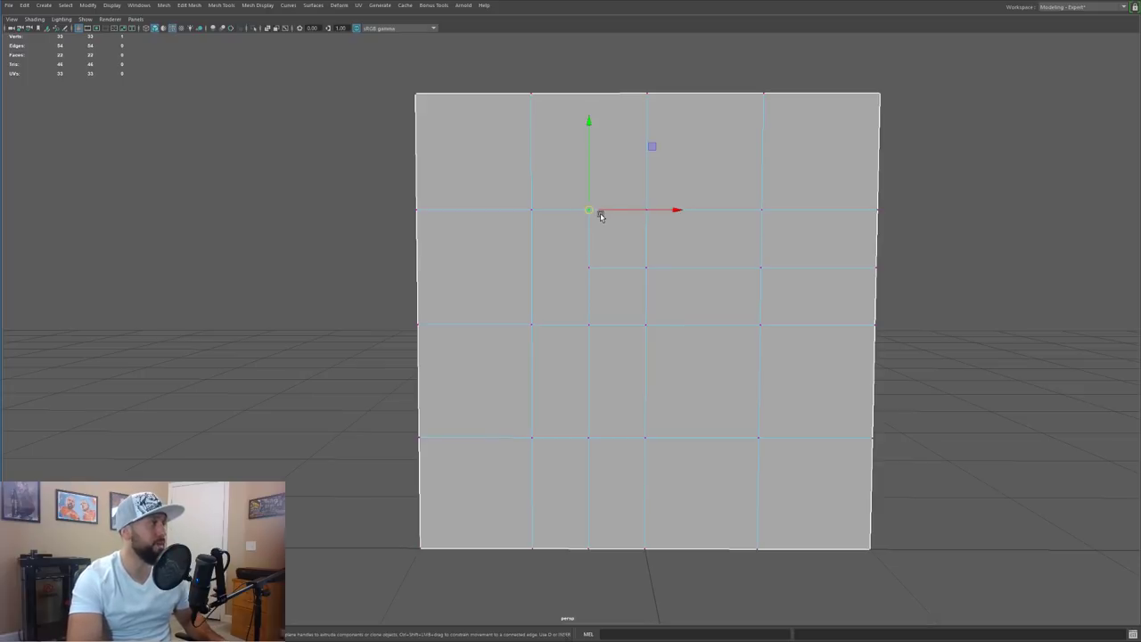
left_click_drag(588, 211, 532, 210)
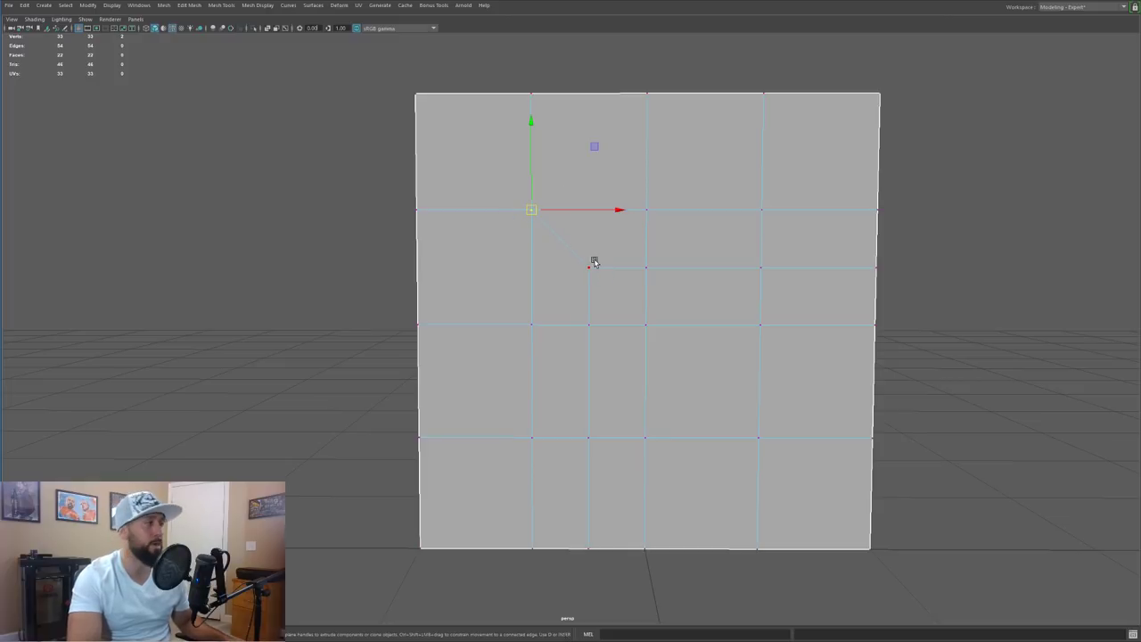
Step: Merge the two overlapping vertices at that grid intersection and test the merged vertex with a small move, then undo the move
left_click(193, 6)
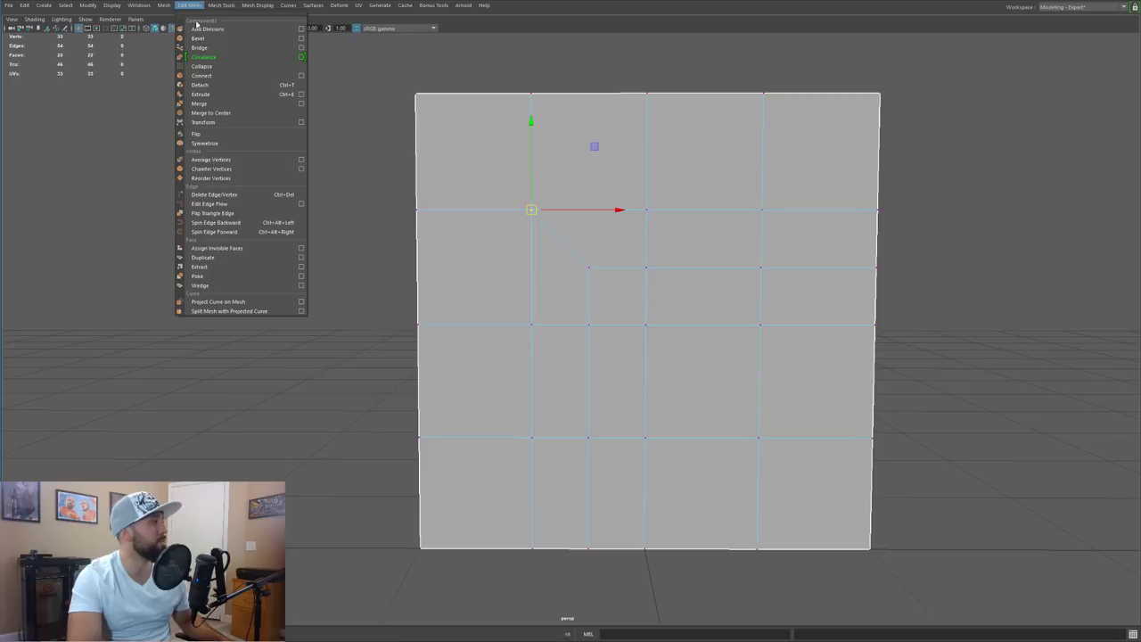
left_click(205, 104)
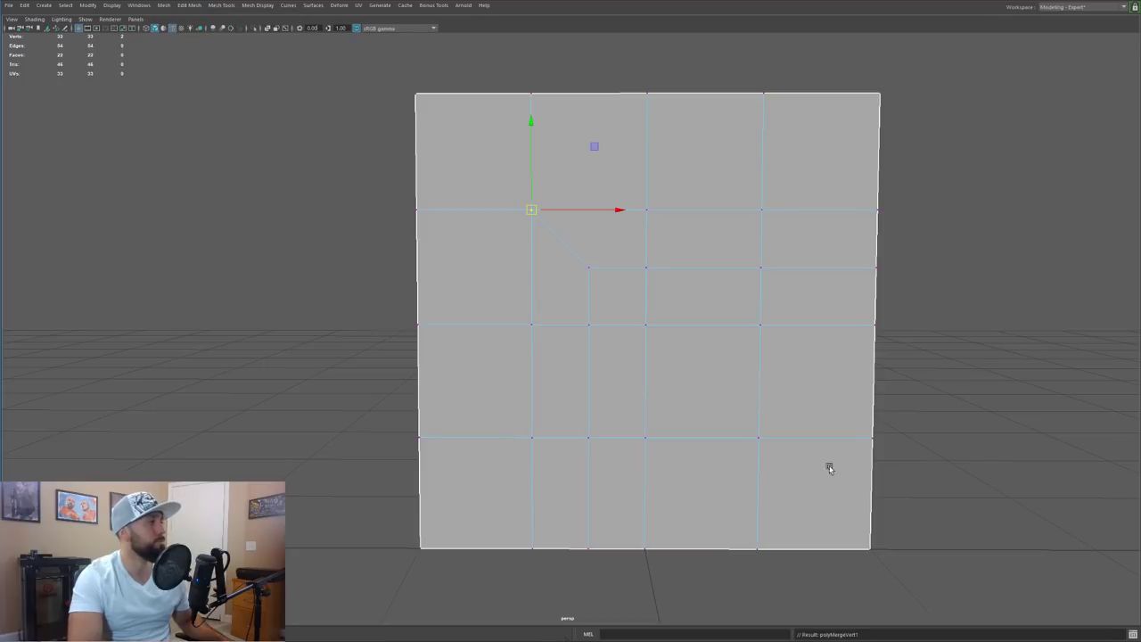
left_click(528, 209)
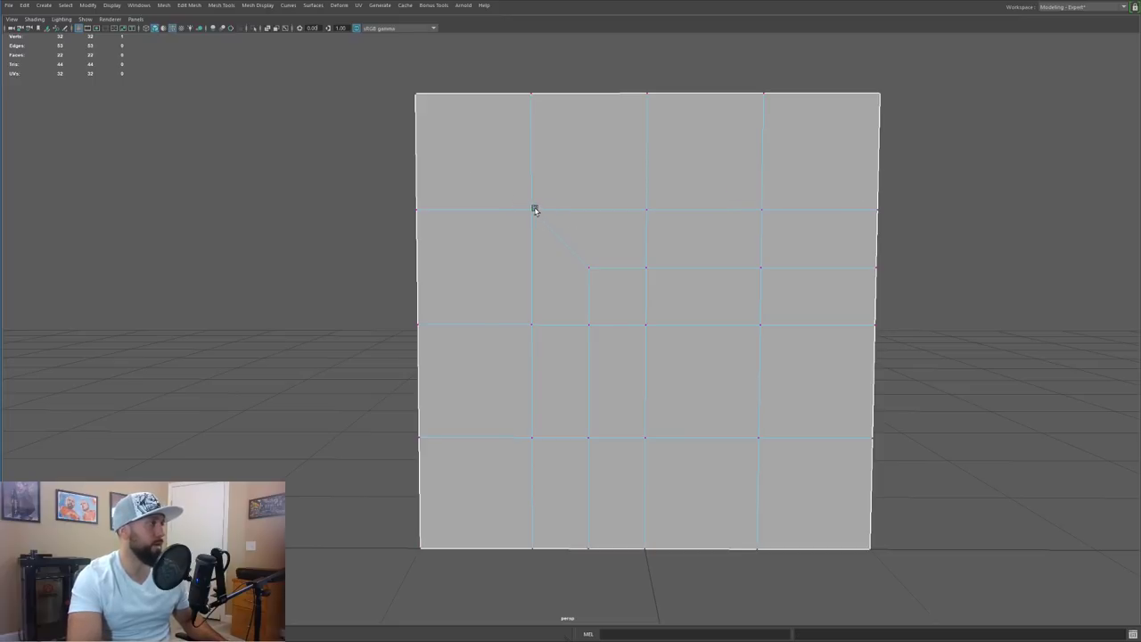
key("w")
left_click_drag(538, 205, 547, 203)
key("ctrl+z")
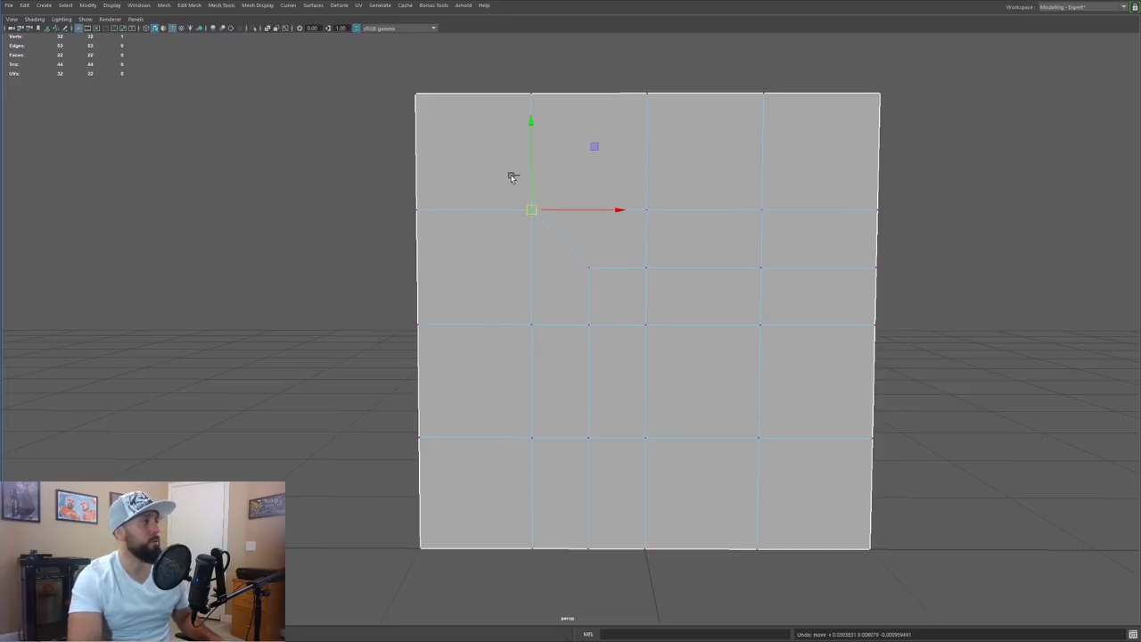
Step: Bevel the L-shaped path of vertical and horizontal edges with an offset of about 0.172
left_click_drag(745, 182, 730, 201, "alt")
key("F10")
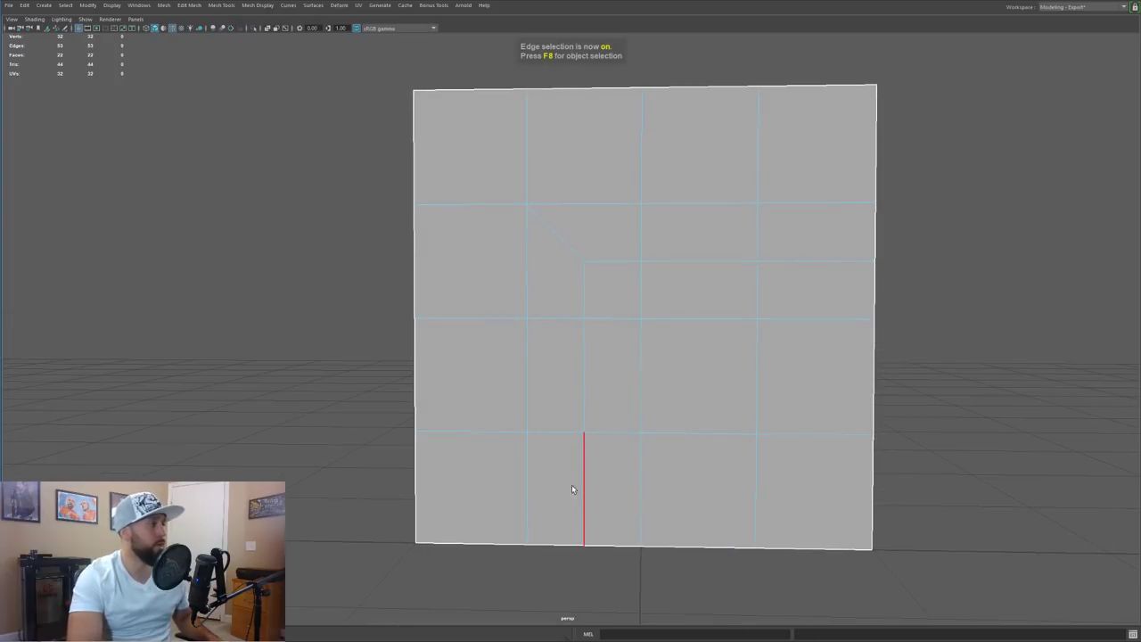
double_click(585, 403, "shift")
left_click(609, 252, "shift")
double_click(832, 272, "shift")
key("ctrl+b")
left_click_drag(735, 254, 728, 254)
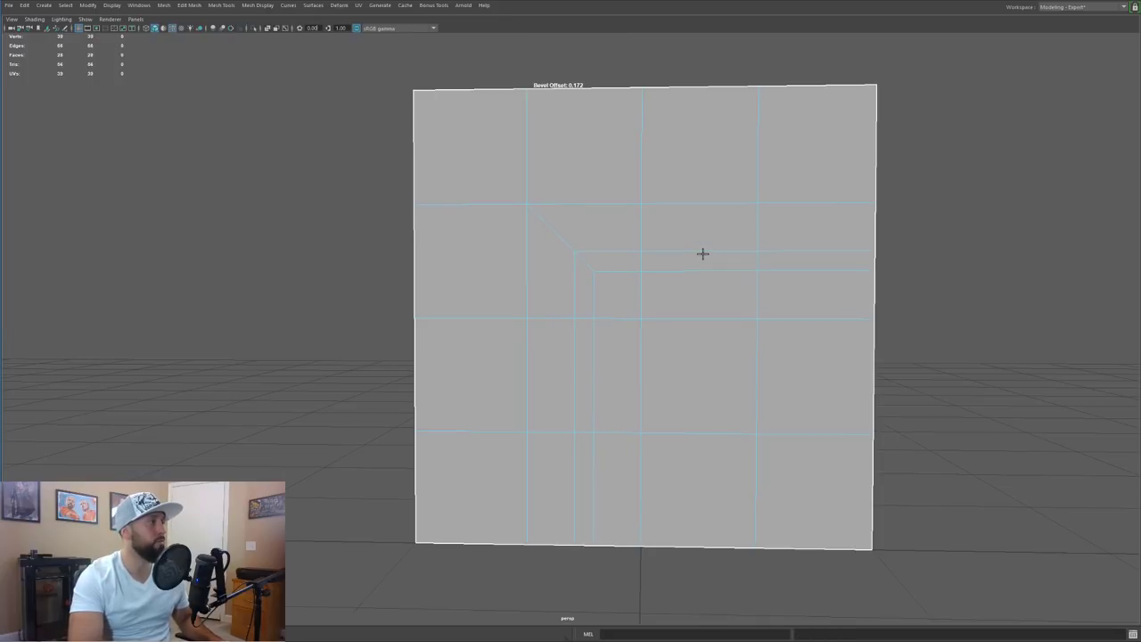
Step: Select the full L-shaped strip of faces between the two beveled edge lines
key("F10")
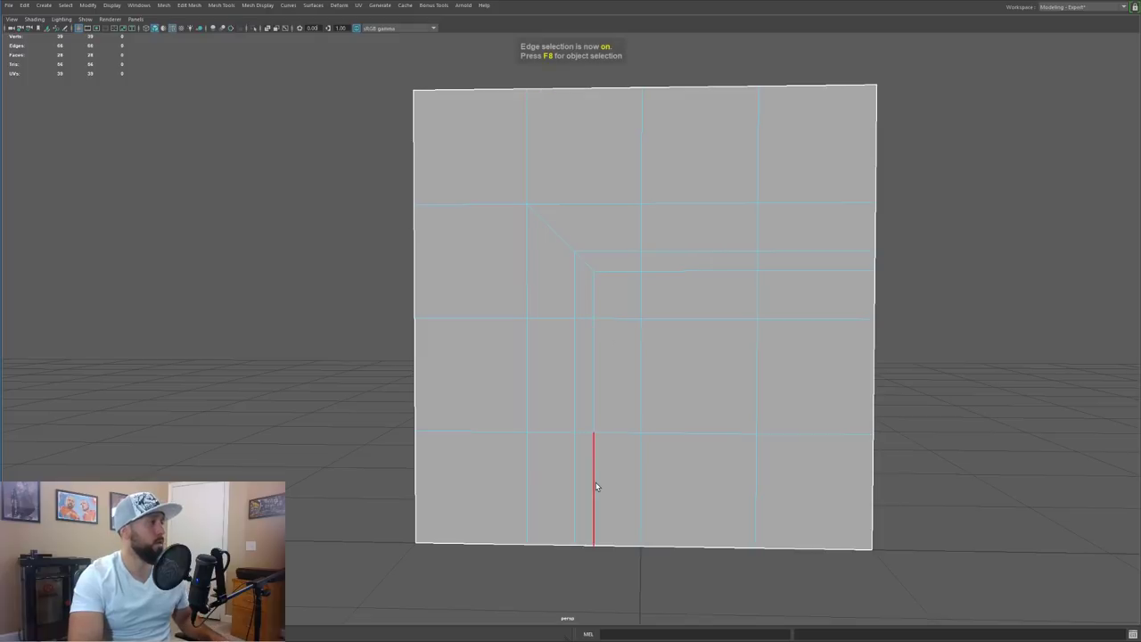
key("F11")
left_click(583, 505)
double_click(833, 265, "shift")
key("ctrl+e")
key("w")
left_click_drag(708, 321, 658, 326, "alt")
key("ctrl+z")
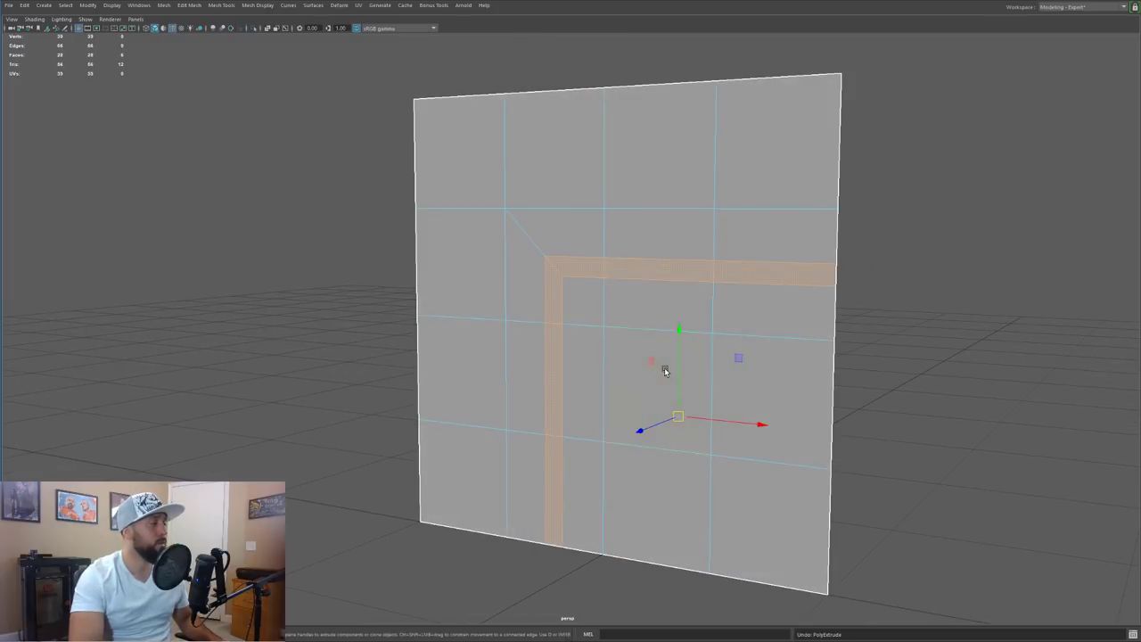
key("ctrl+z")
Step: Extrude the L-shaped face strip inward with a thickness of -0.25 and add extra divisions along its depth
left_click_drag(633, 367, 672, 349, "alt")
left_click(577, 335, "shift")
left_click(579, 301, "shift")
left_click(622, 260, "shift")
left_click(688, 259, "shift")
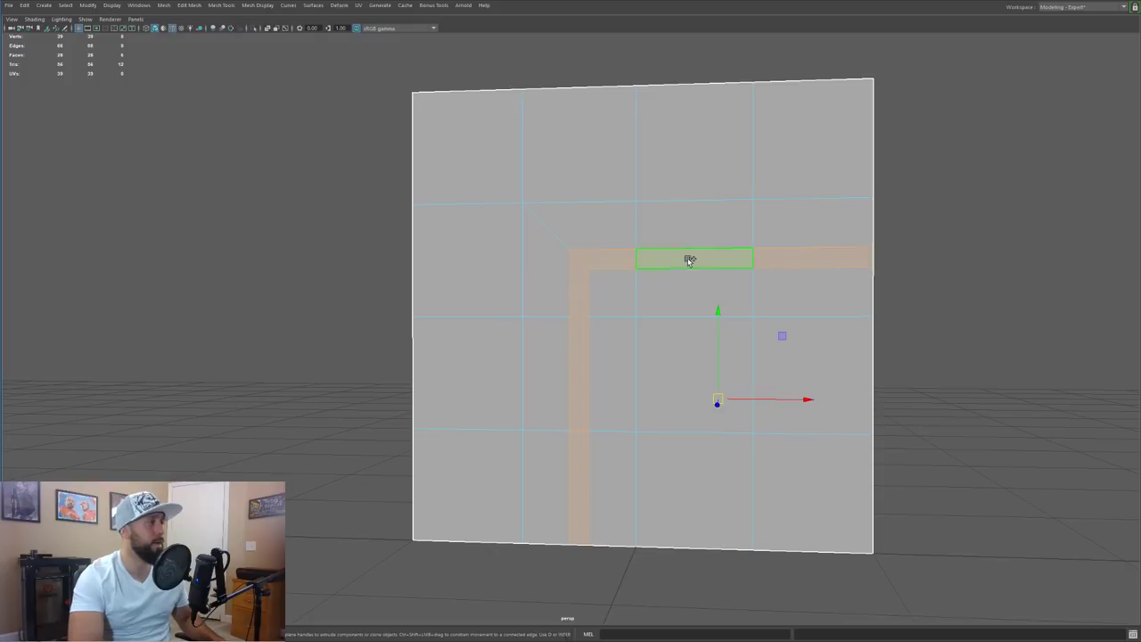
left_click(689, 259, "shift")
key("ctrl+e")
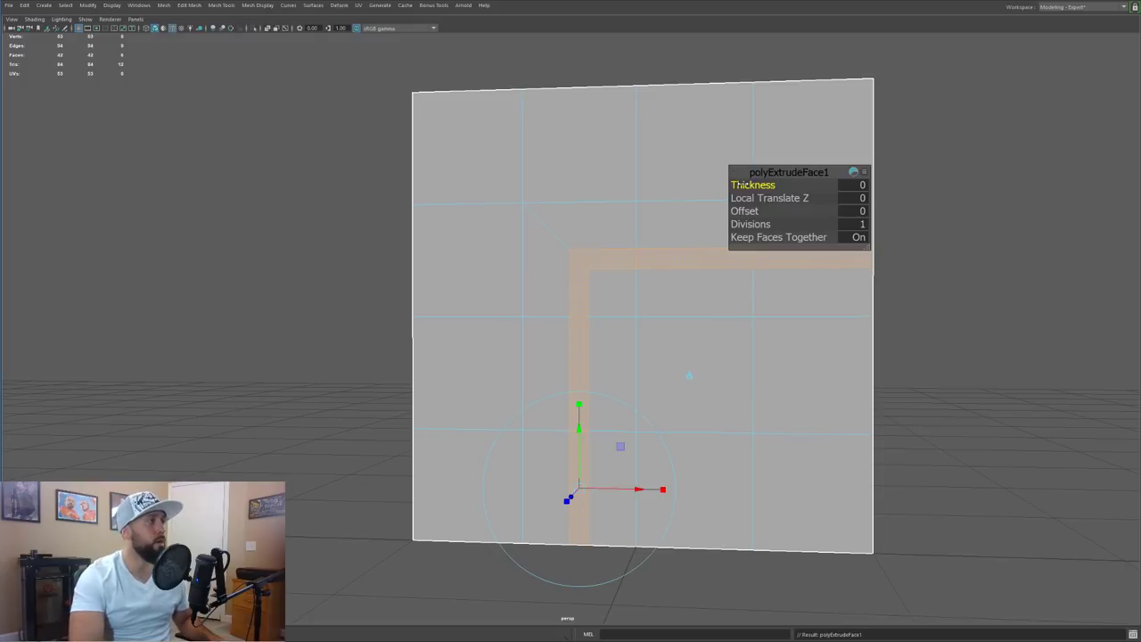
left_click_drag(742, 186, 726, 187)
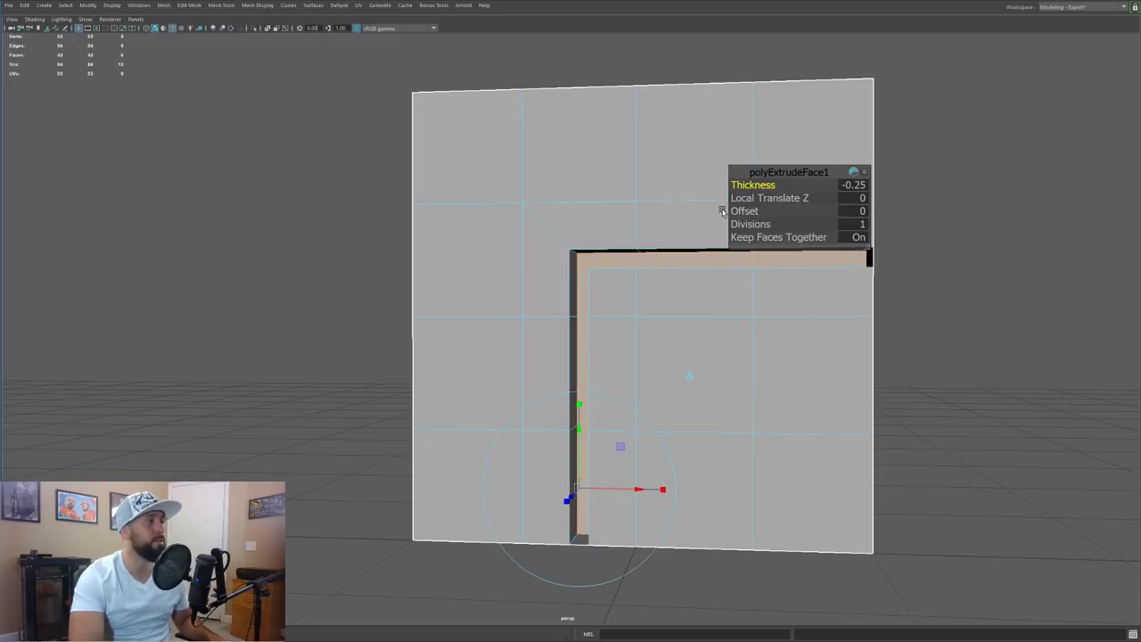
left_click_drag(751, 224, 755, 225)
left_click_drag(636, 315, 749, 269)
key("F11")
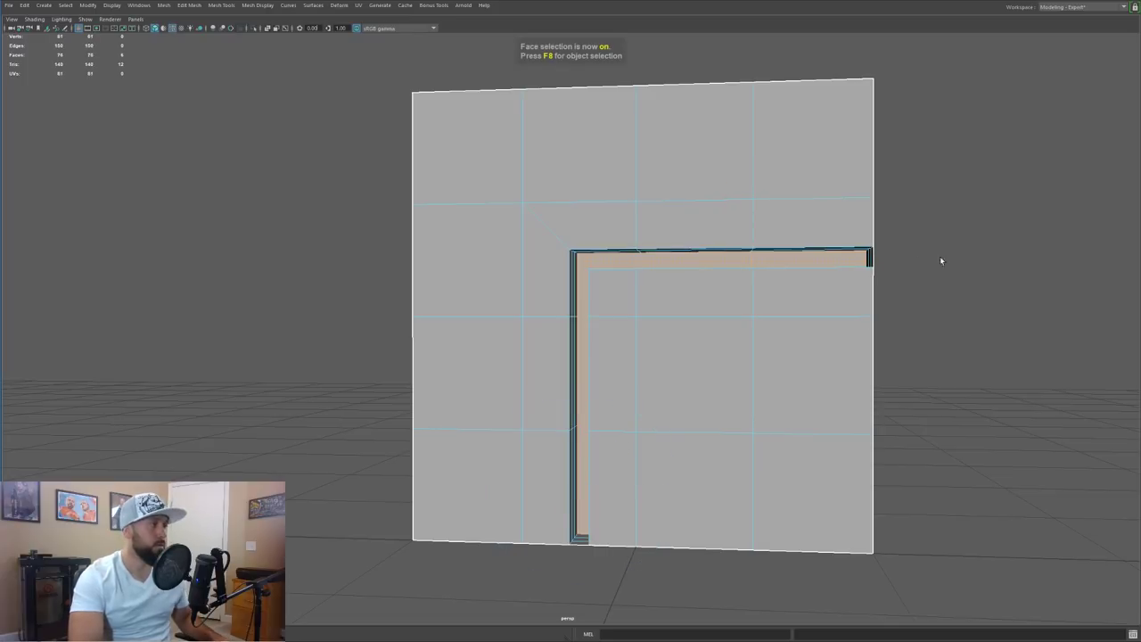
Step: Delete the end-cap faces that close the groove at the plane's right and bottom borders
left_click_drag(974, 266, 922, 261, "alt")
left_click(847, 265)
left_click_drag(850, 328, 808, 327, "alt")
left_click(628, 424)
key("Delete")
left_click_drag(628, 425, 595, 502, "alt")
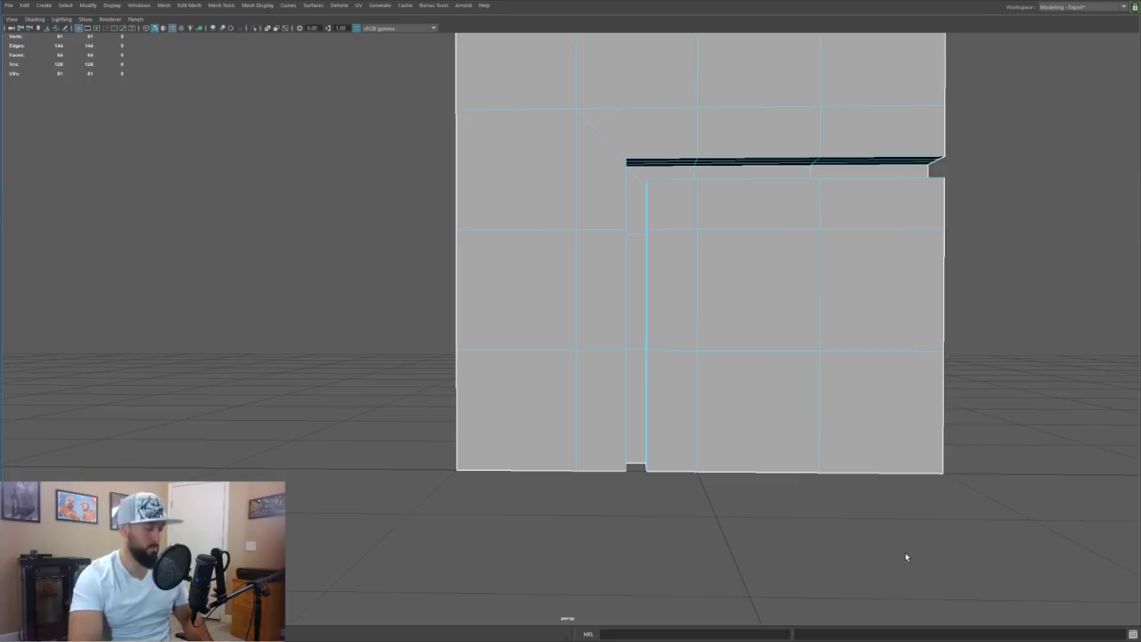
Step: Insert supporting edge loops close to all four outer borders of the grooved plane with Multi-Cut and preview the mesh smoothed
key("ctrl+shift+x")
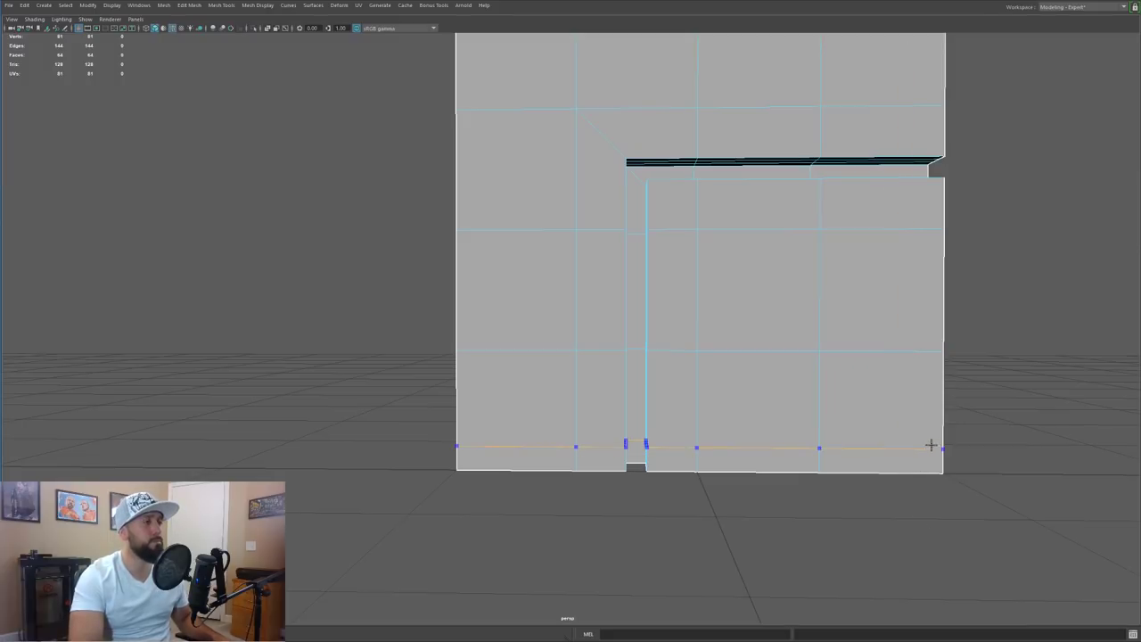
left_click(933, 467, "ctrl")
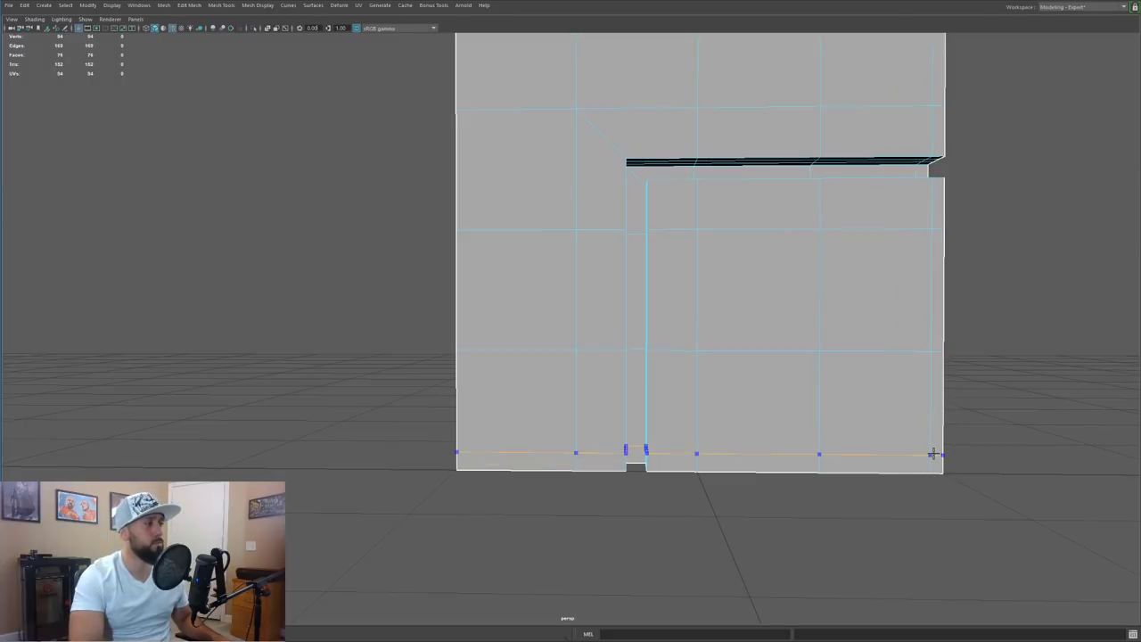
left_click(466, 457, "ctrl")
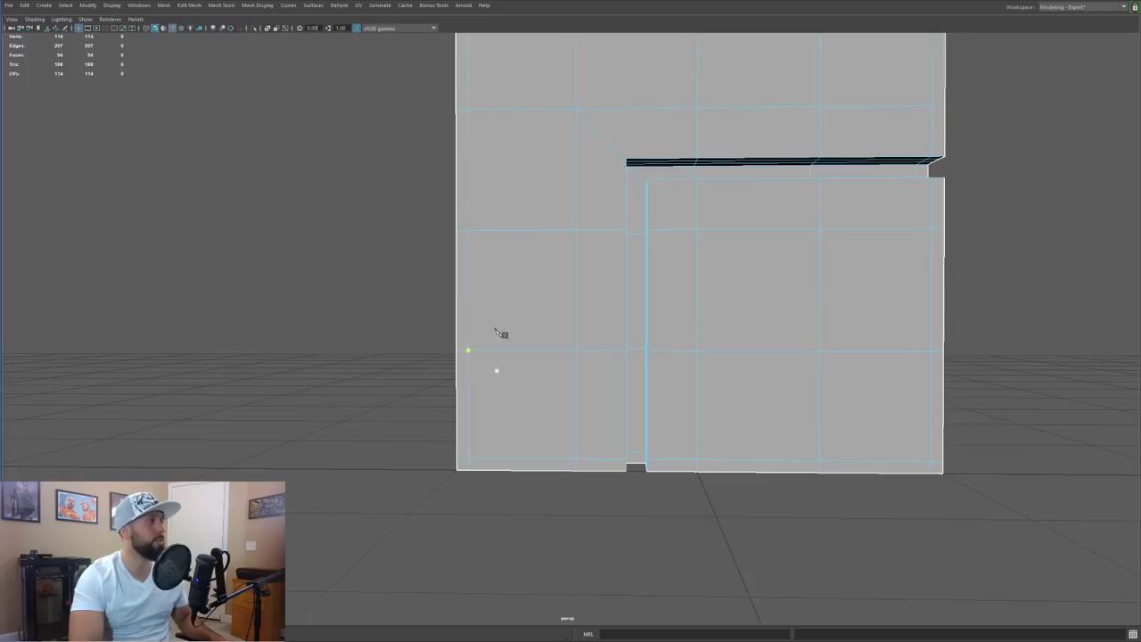
middle_click_drag(473, 214, 454, 312, "alt")
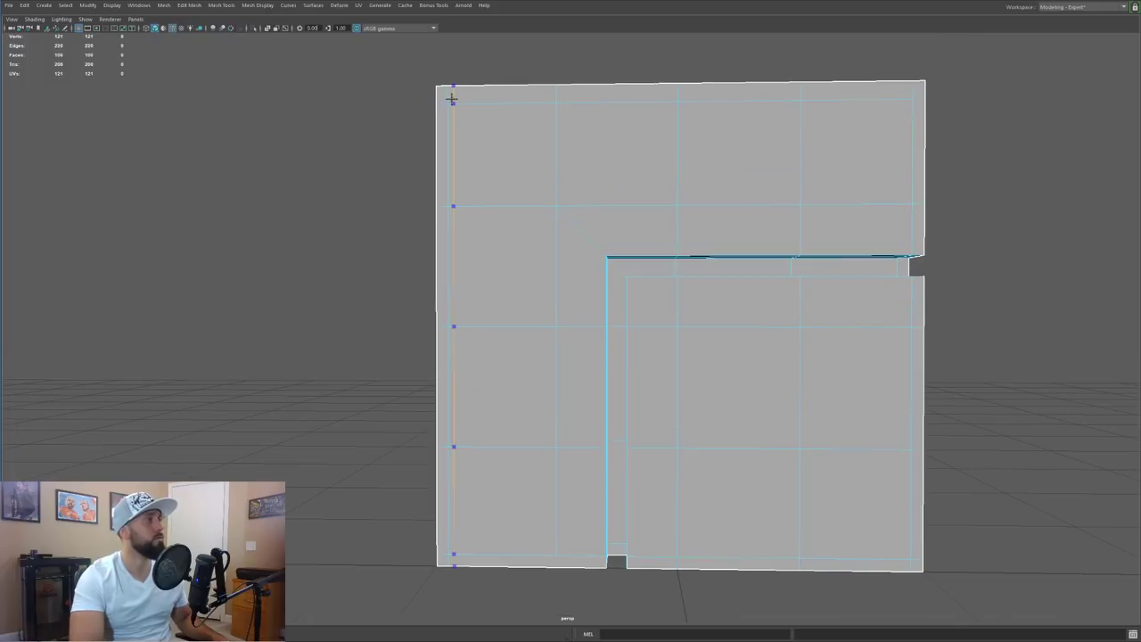
key("3")
left_click_drag(634, 234, 579, 259, "alt")
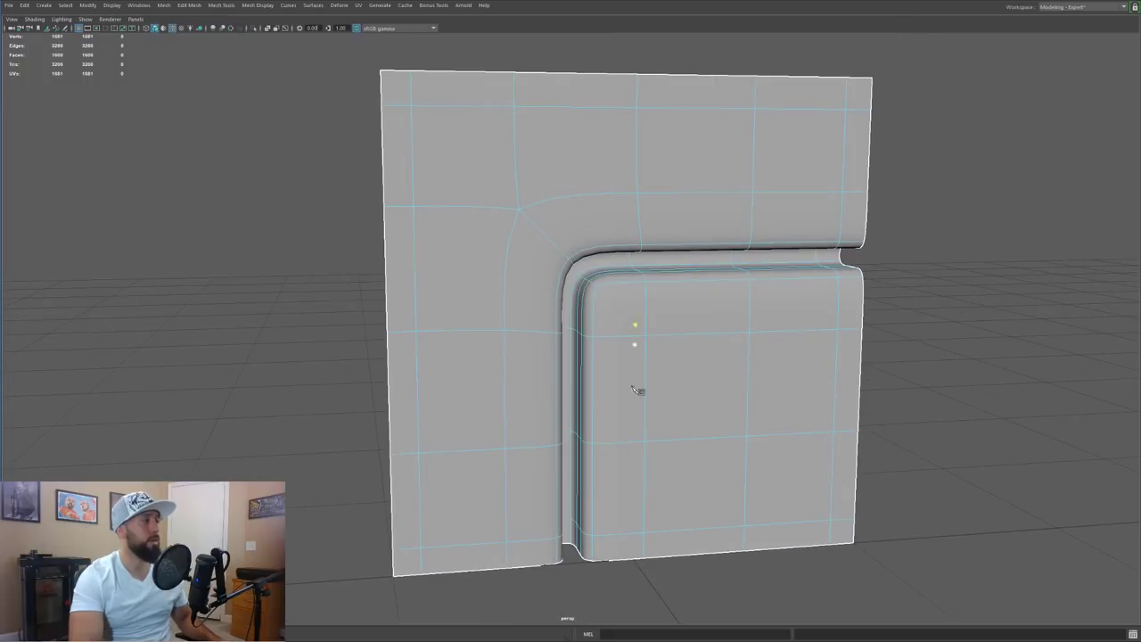
left_click_drag(814, 258, 777, 262, "alt")
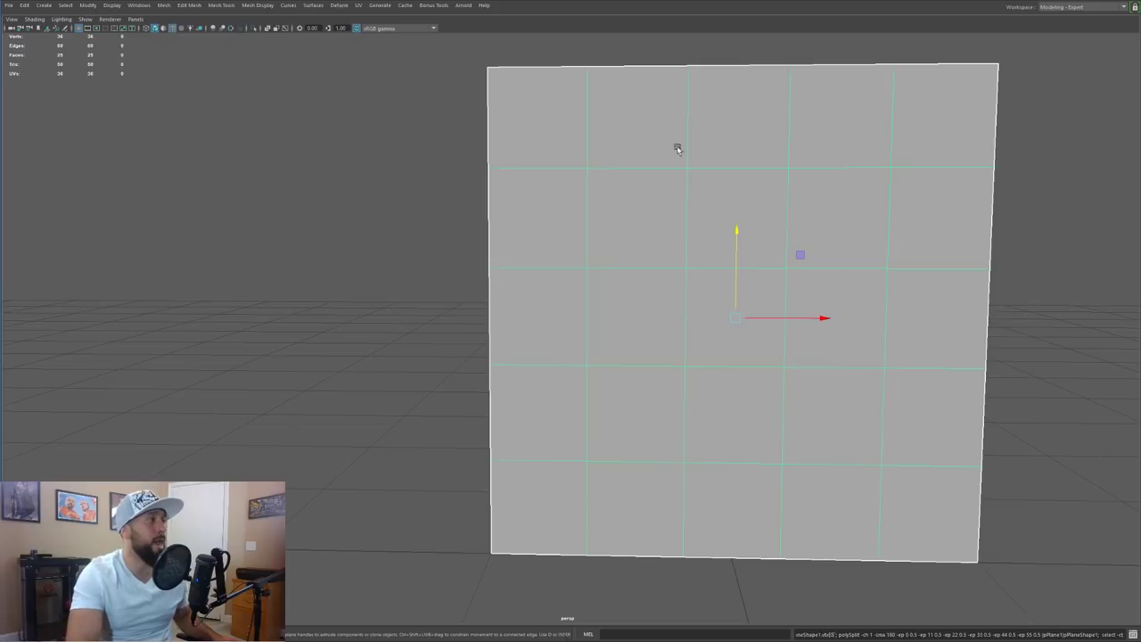
Step: Insert vertical edge loops midway through the two leftmost and two rightmost columns of the plane with Multi-Cut
key("ctrl+shift+x")
left_click(588, 268)
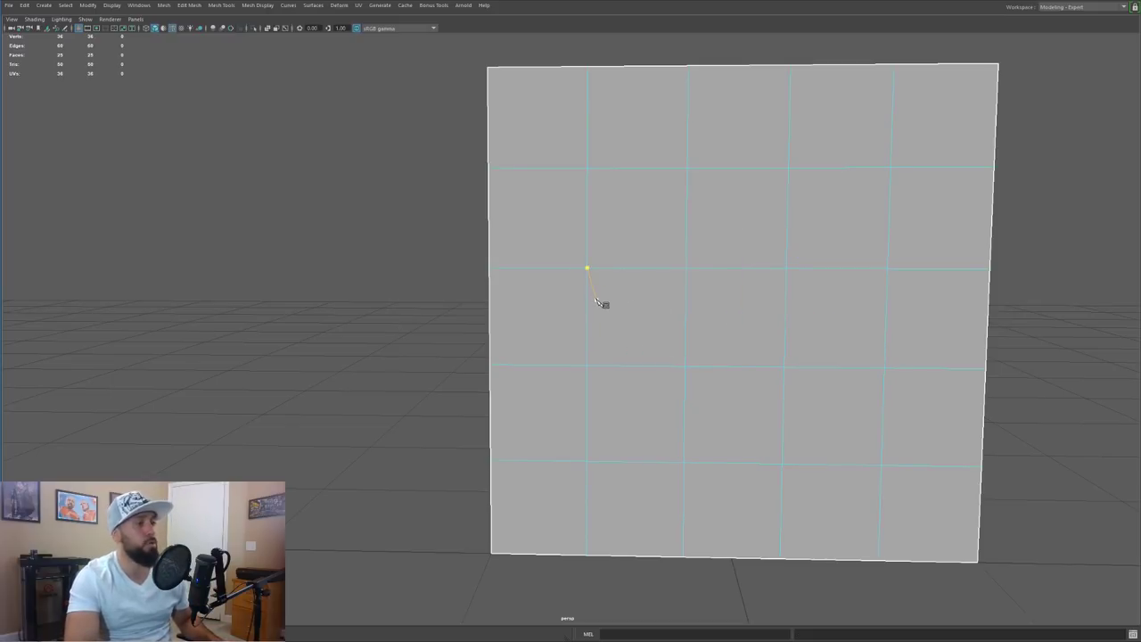
key("ctrl")
left_click(550, 461)
left_click(638, 274)
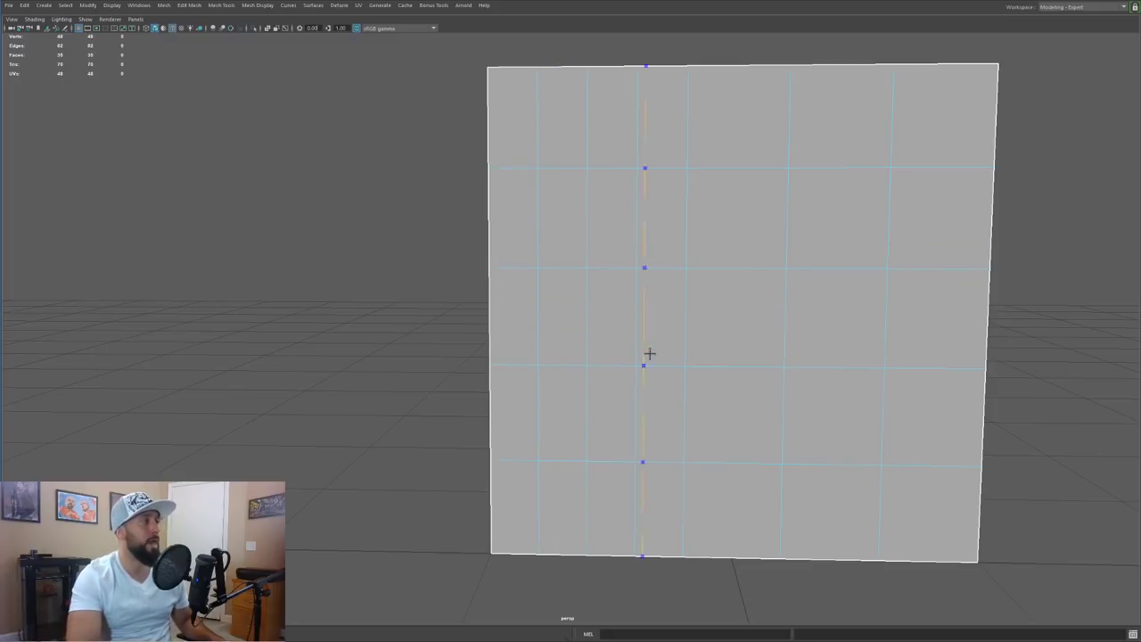
left_click(838, 256, "ctrl")
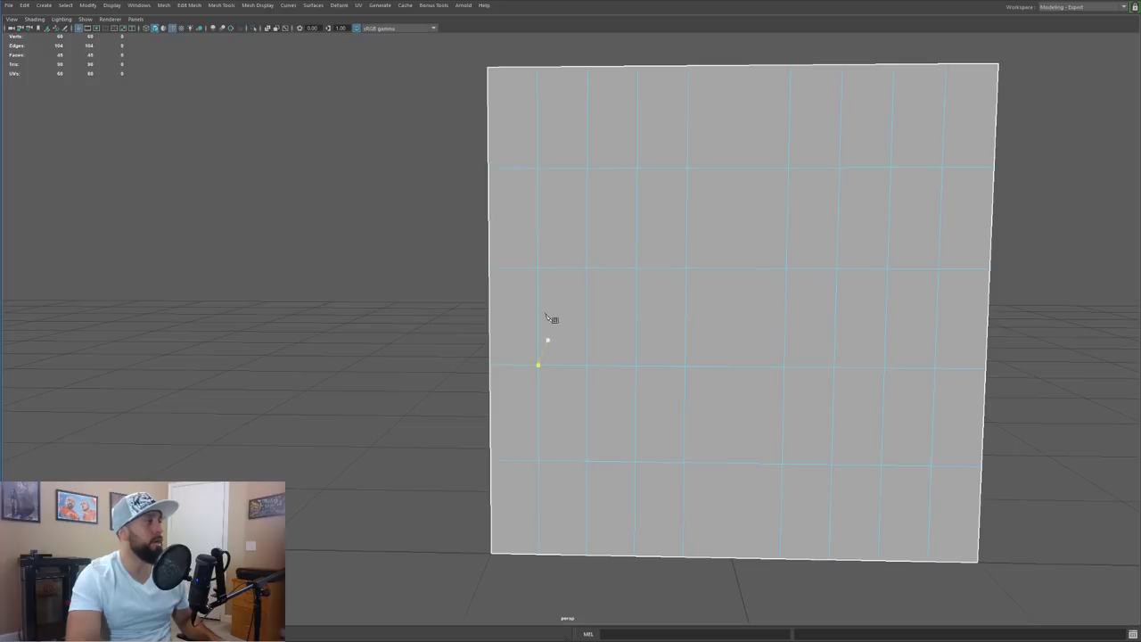
Step: Cut two inverted-V pairs of diagonal edges across the third row, from the outer original vertical lines down to the neighbouring added loops
left_click(587, 268)
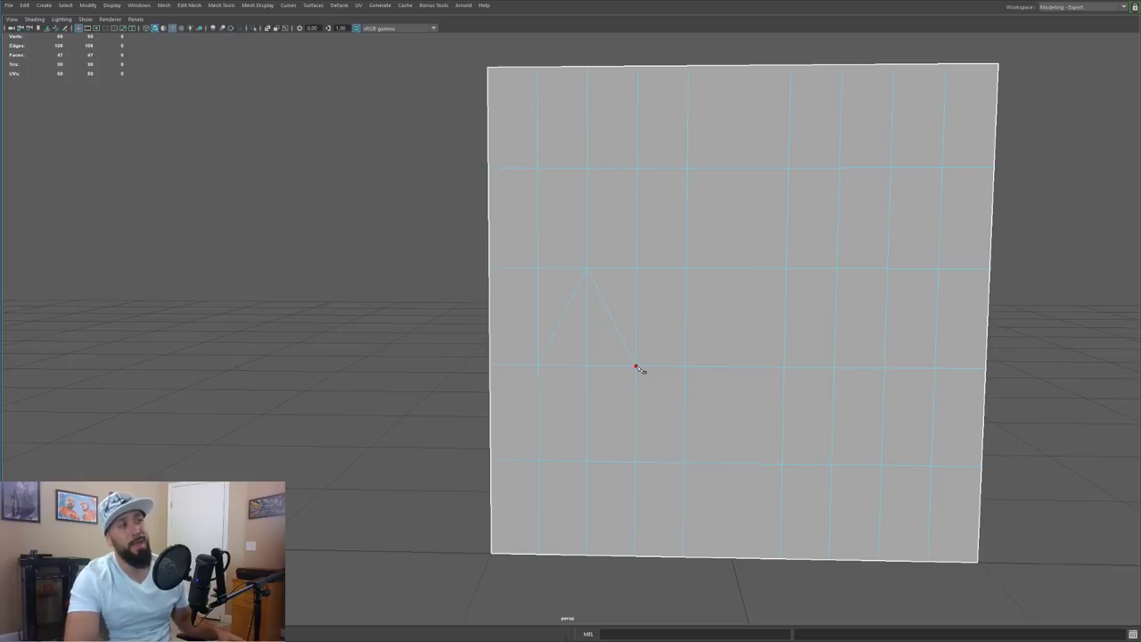
left_click(834, 367)
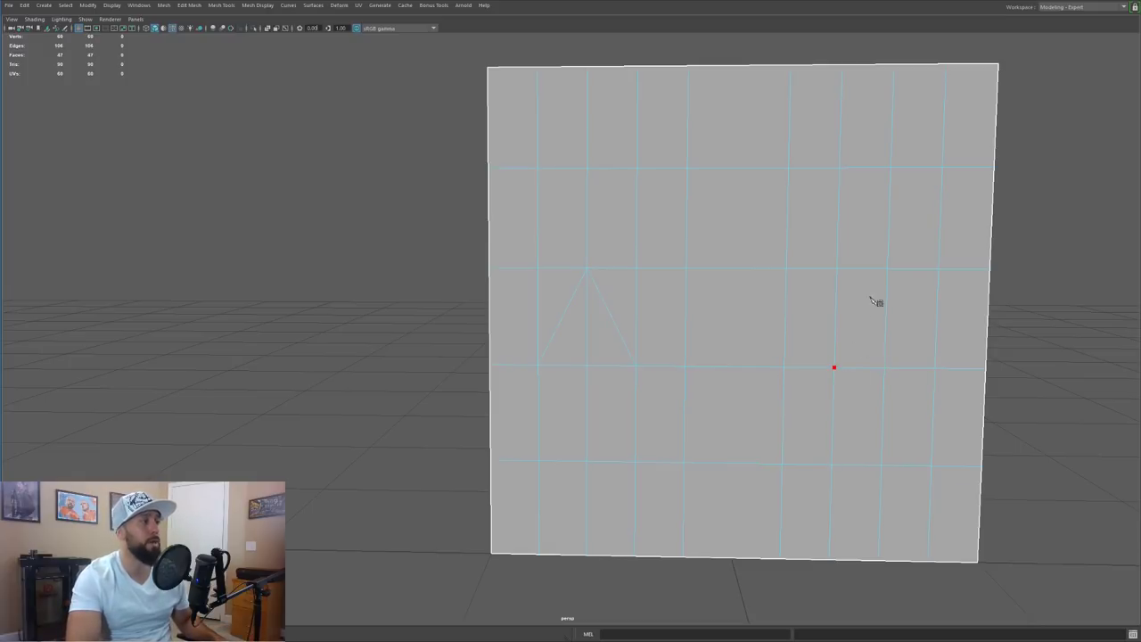
left_click(887, 268)
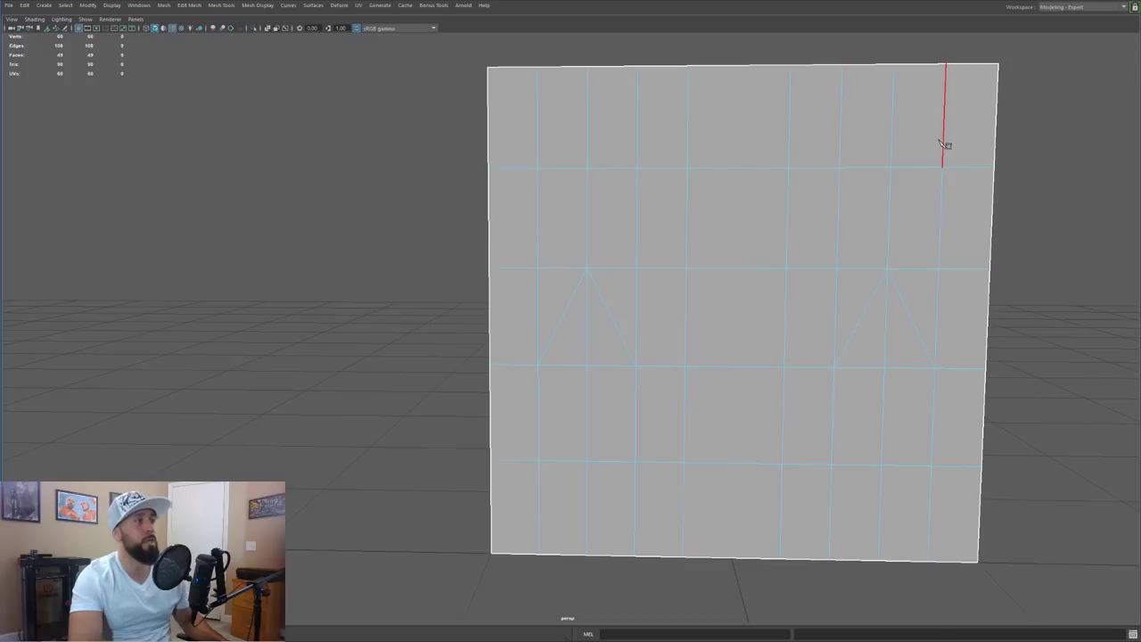
left_click(635, 461)
Step: Delete the four added vertical loops above the diagonals' lower ends, together with the vertical edge inside each triangle
key("F10")
double_click(534, 321)
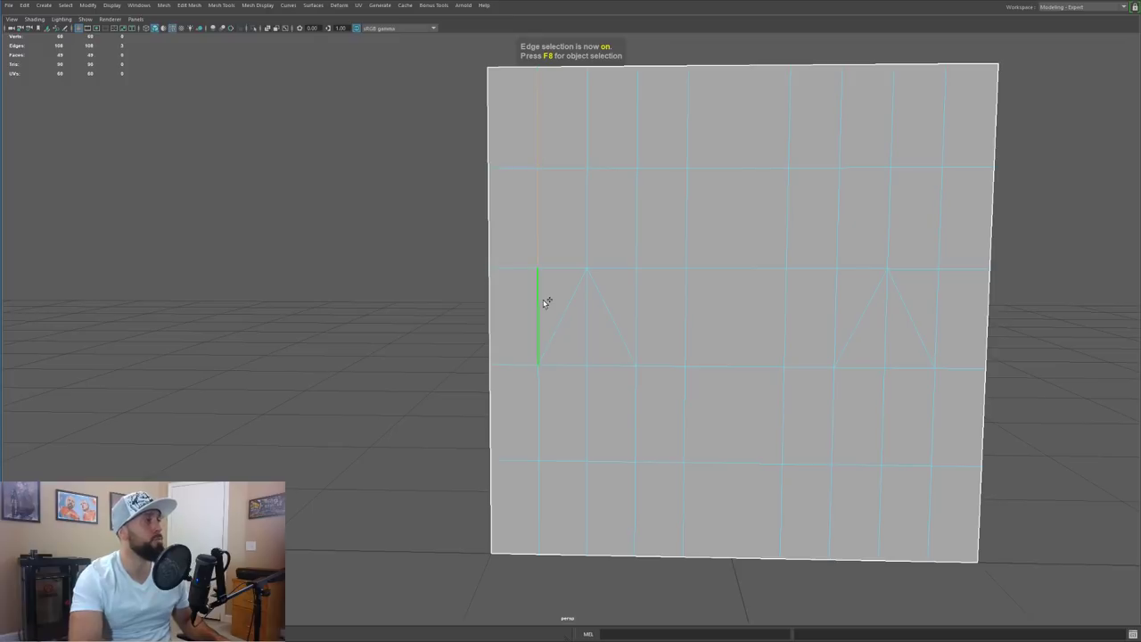
left_click(639, 111, "shift")
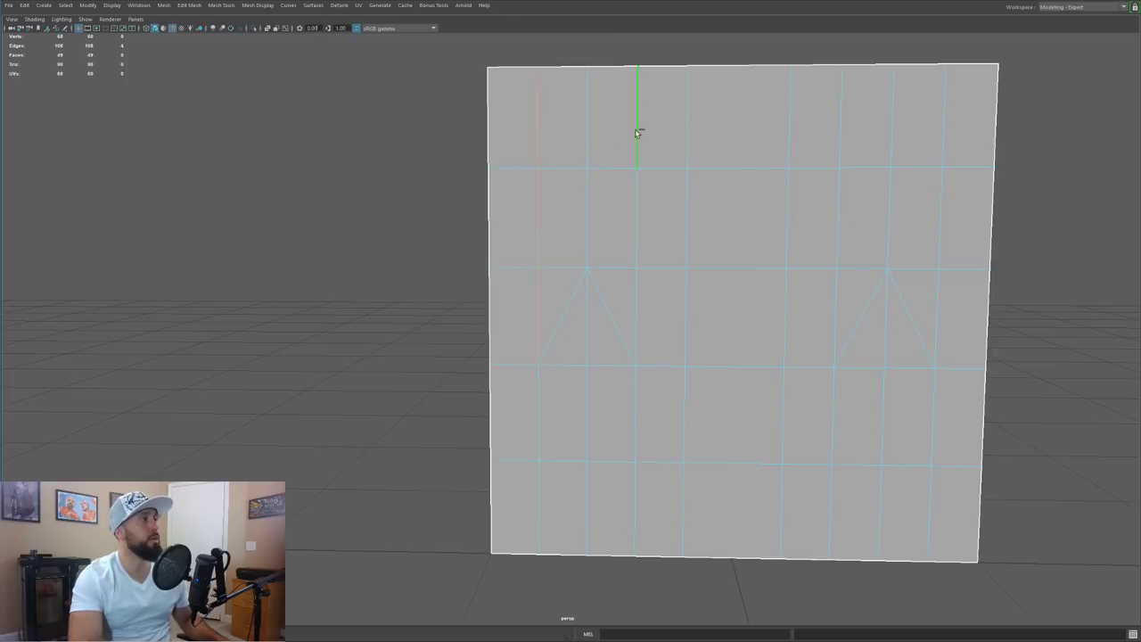
left_click(650, 329, "shift")
double_click(634, 130, "shift")
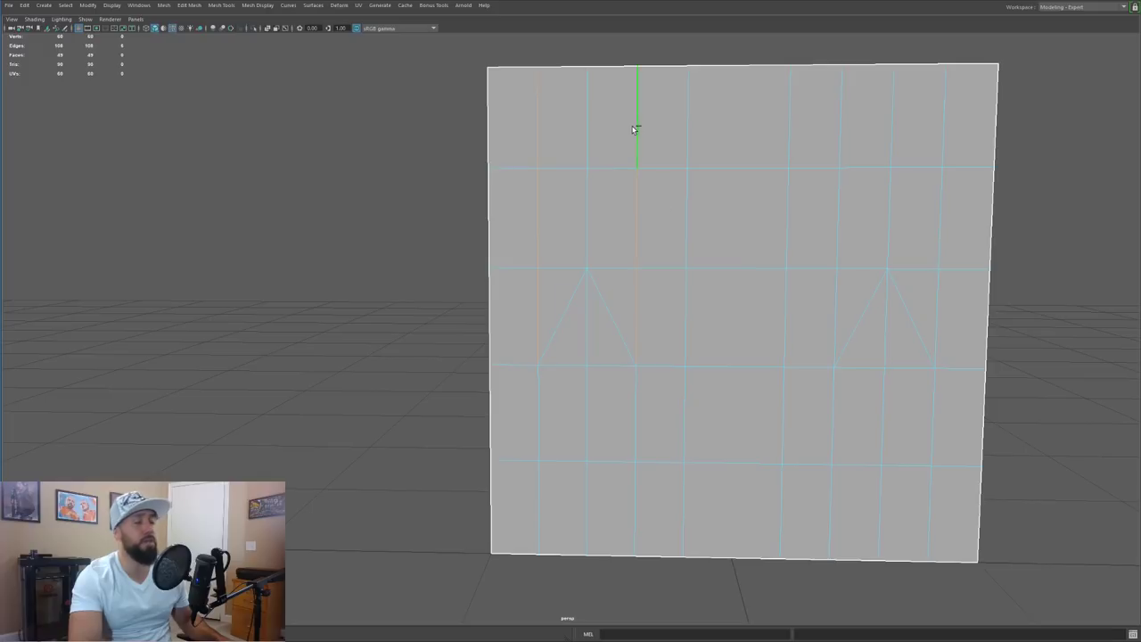
left_click(591, 342, "shift")
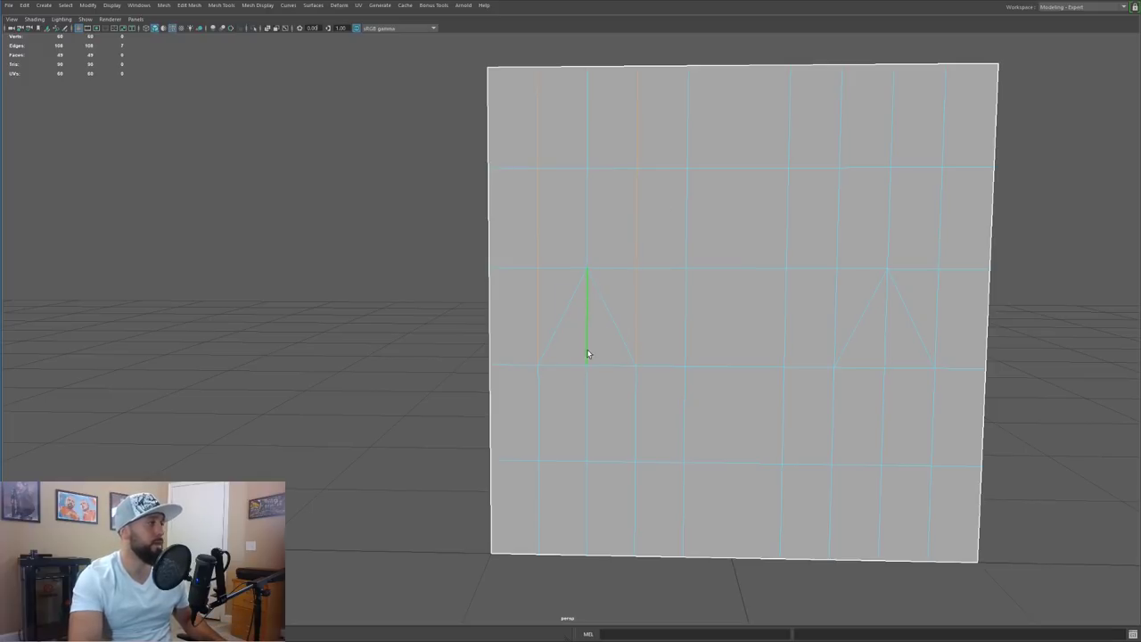
left_click(838, 127, "shift")
double_click(945, 302, "shift")
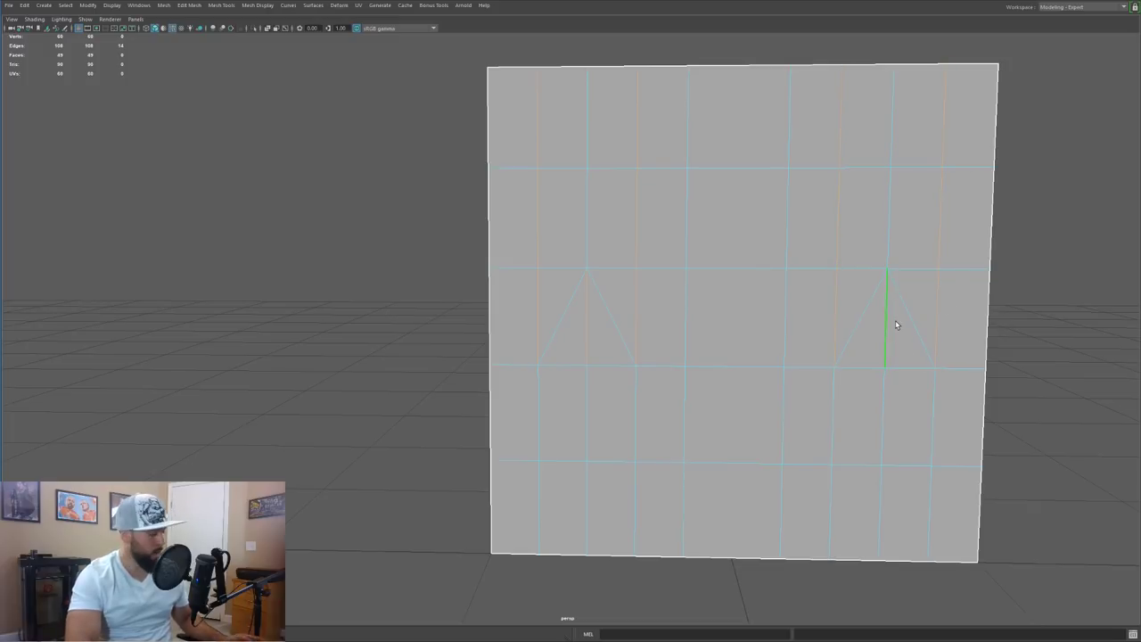
key("Delete")
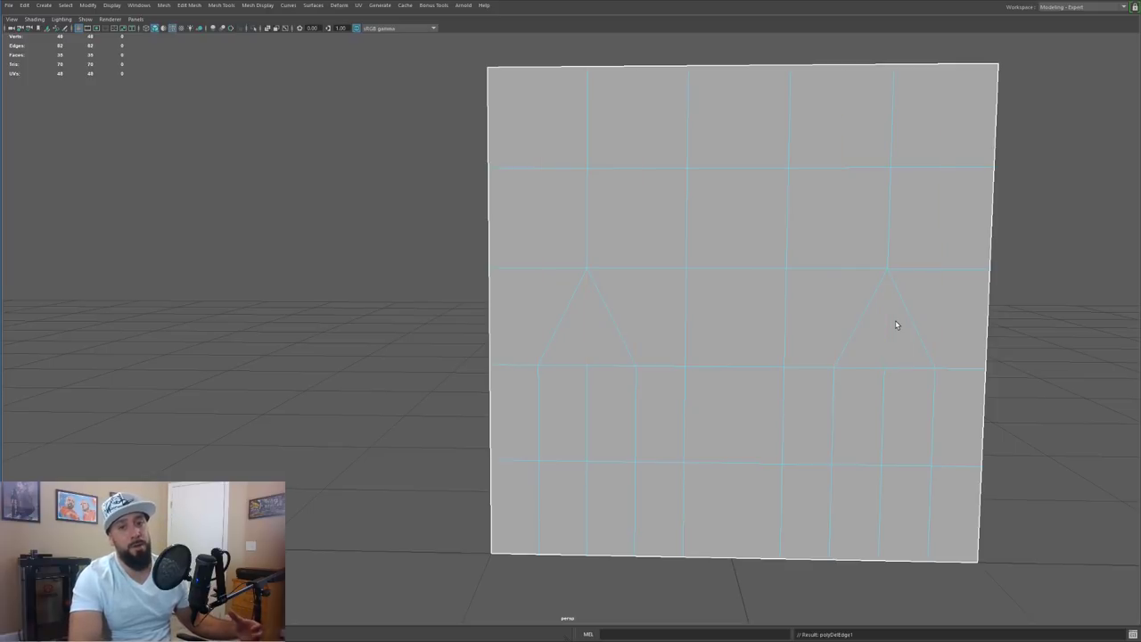
Step: Move the middle base vertices of both triangles together along the vertical axis and leave vertex editing
key("F9")
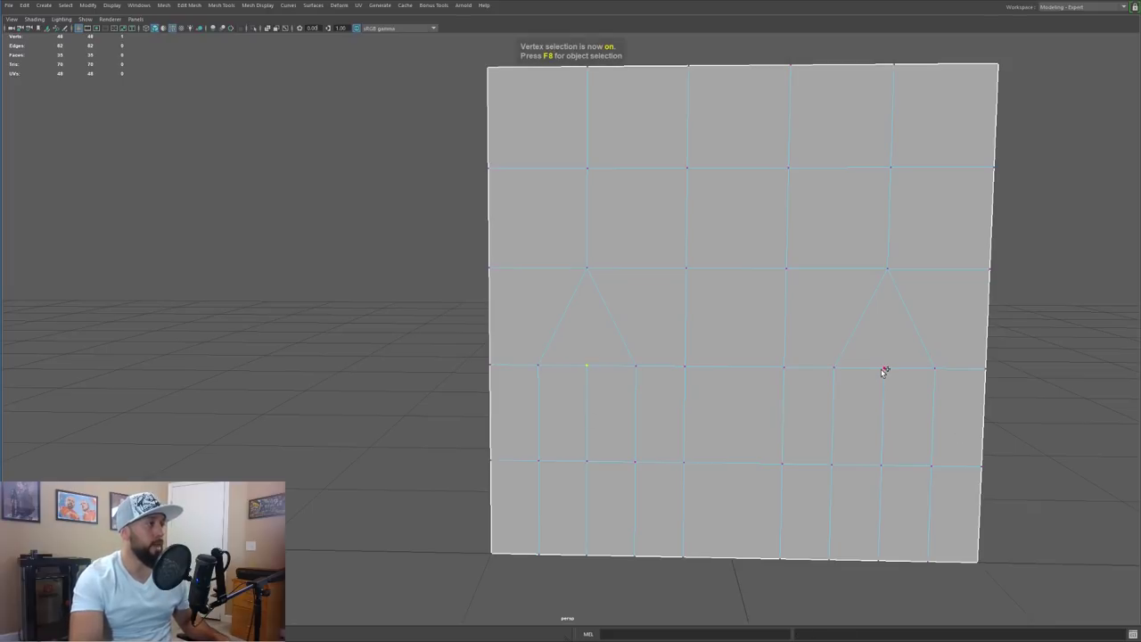
key("w")
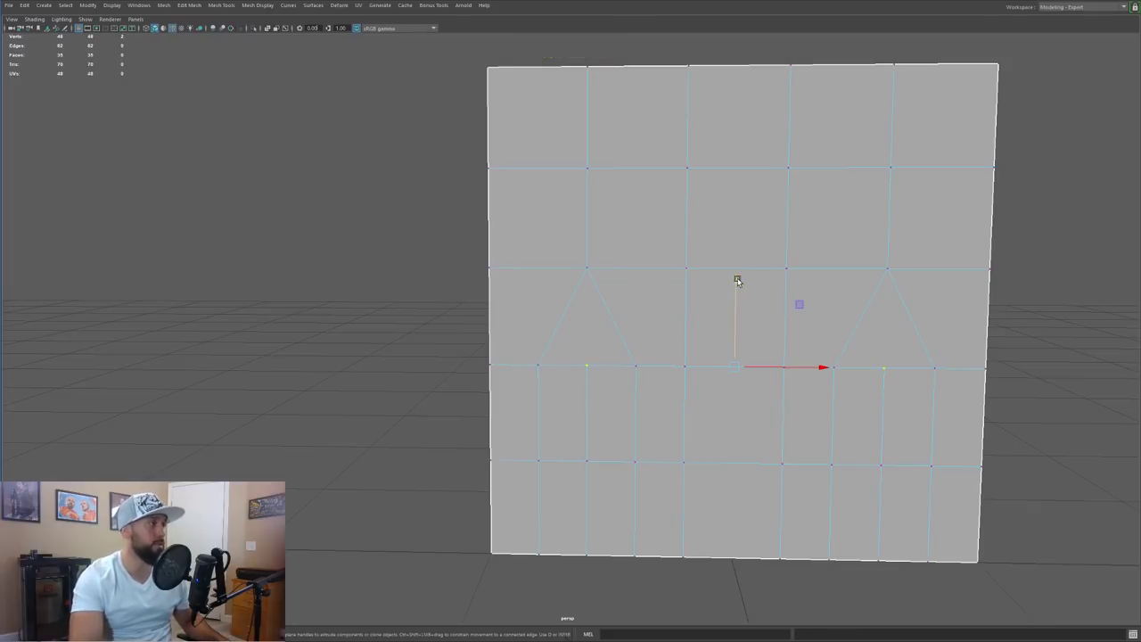
left_click_drag(736, 281, 736, 301)
middle_click_drag(786, 364, 800, 367, "alt")
left_click_drag(800, 367, 788, 362, "alt")
middle_click_drag(787, 362, 751, 344, "alt")
left_click_drag(752, 344, 757, 381, "alt")
right_click_drag(623, 282, 650, 273)
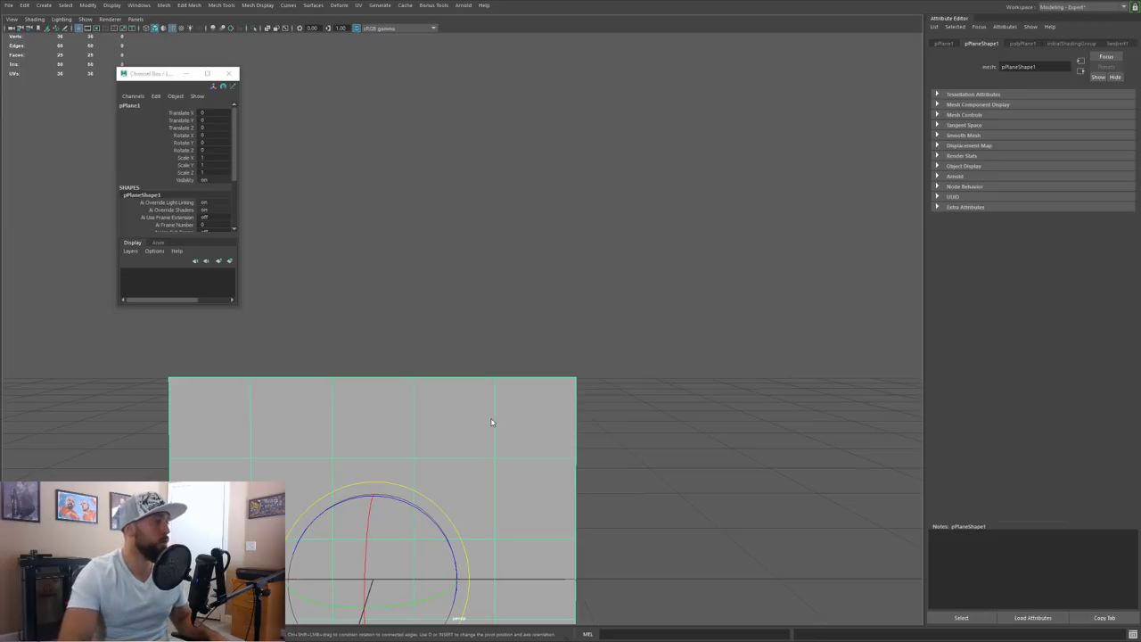
Step: Create a polygon cylinder and move it along X to about -2.05, beside the subdivided plane
scroll(634, 430, "down", 3)
scroll(497, 482, "up", 1)
scroll(497, 480, "up", 2)
middle_click_drag(530, 424, 595, 331, "alt")
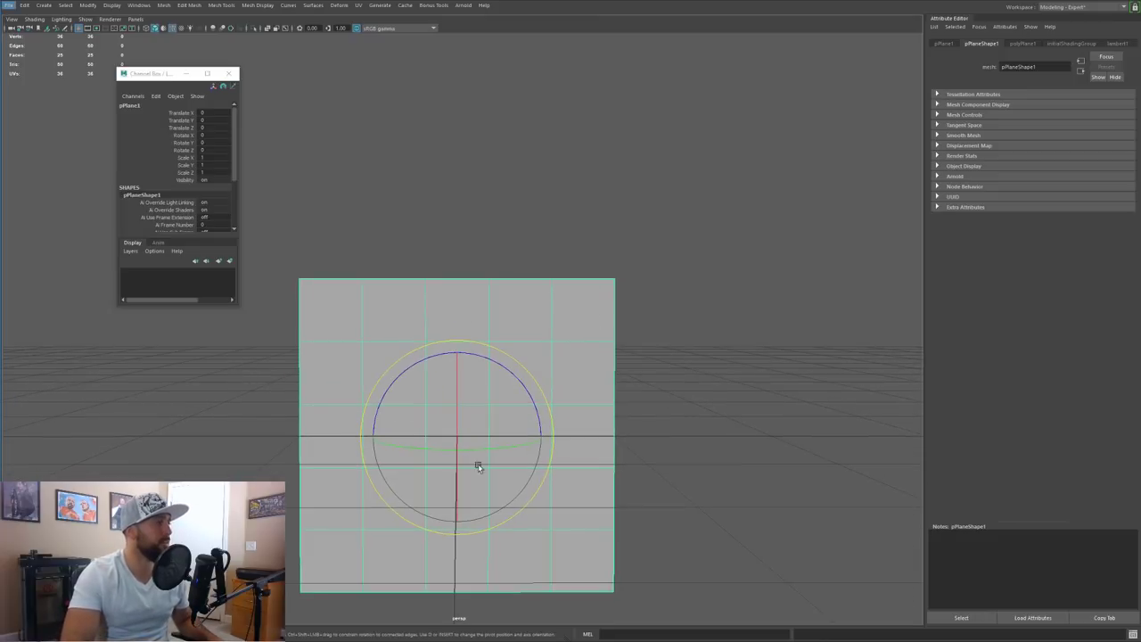
left_click_drag(480, 142, 535, 218, "alt")
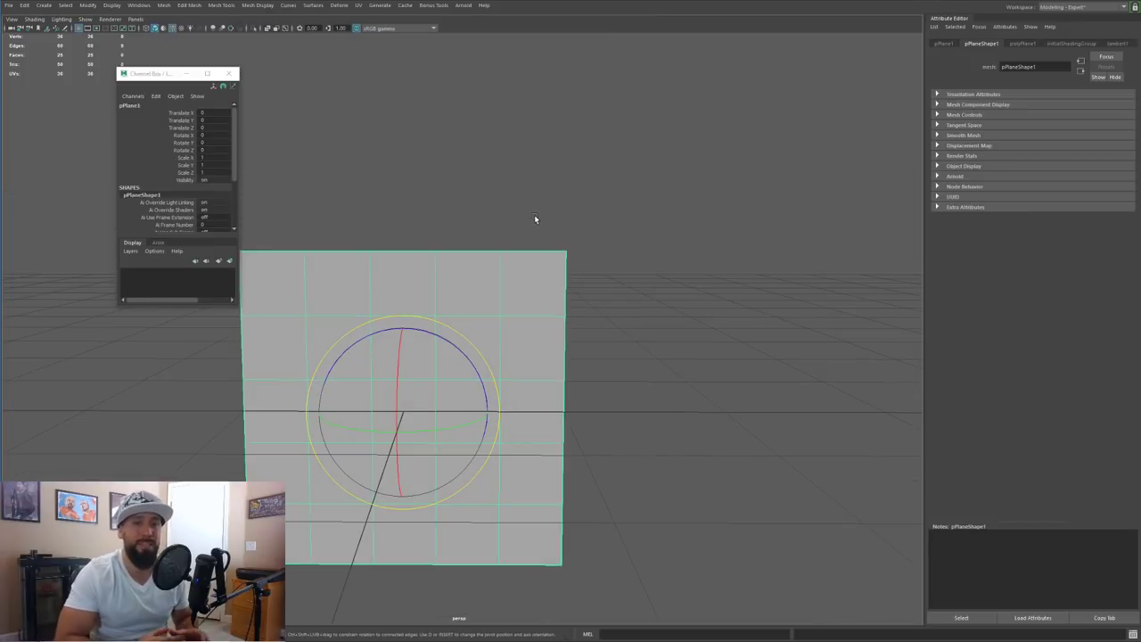
left_click(44, 5)
mouse_move(54, 40)
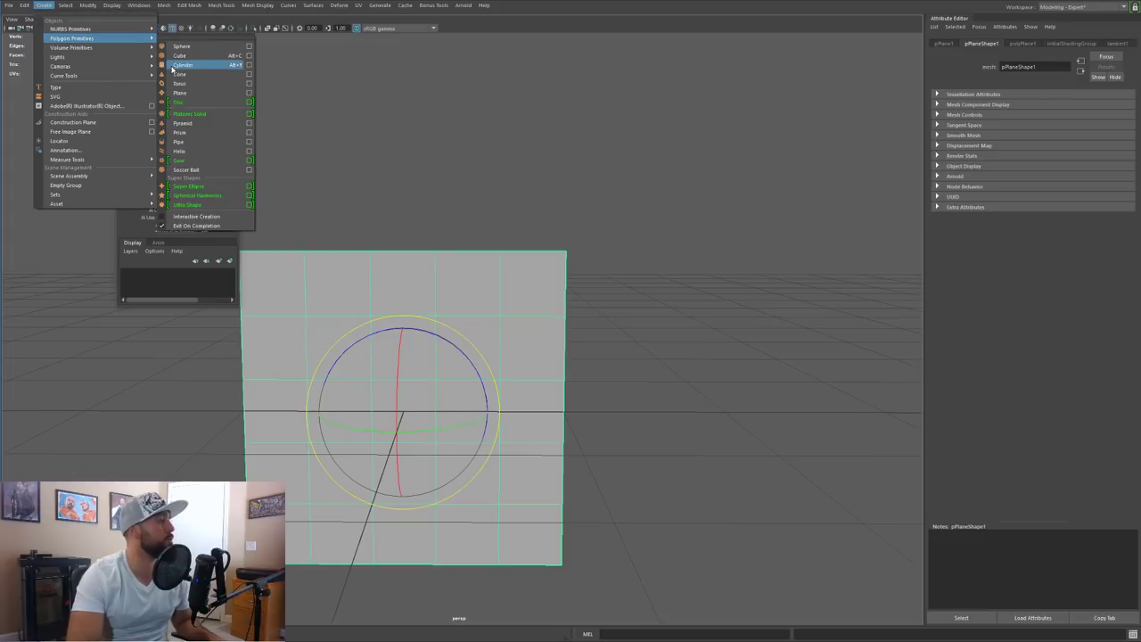
left_click(183, 65)
key("w")
left_click_drag(295, 412, 673, 310)
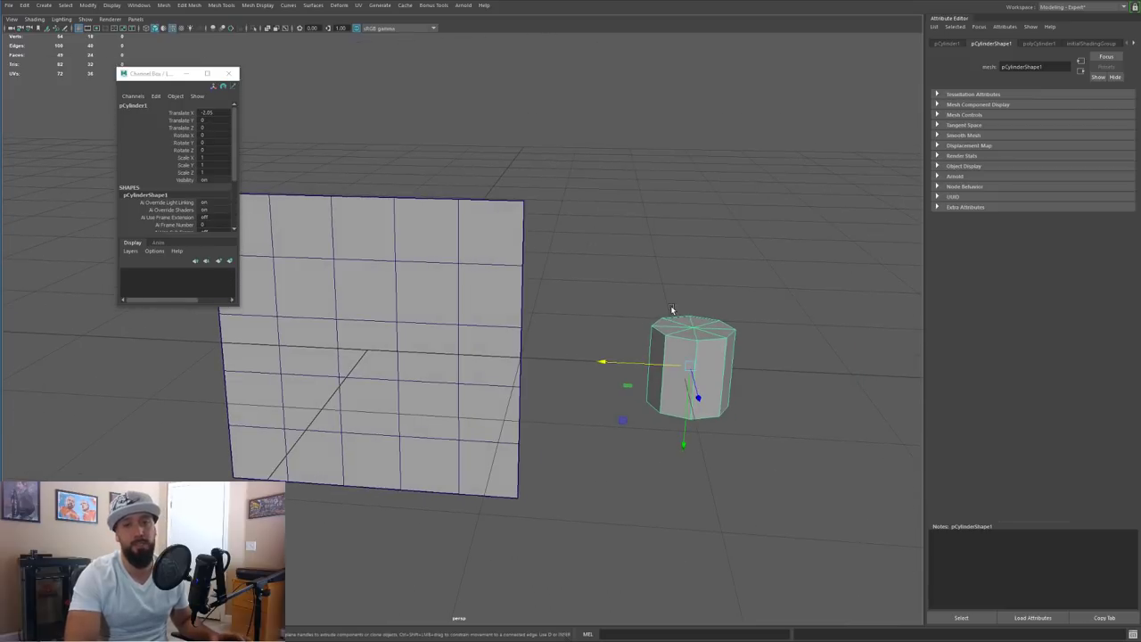
Step: Move the plane along Z to about 1.771, away from the cylinder
left_click_drag(726, 351, 364, 184, "alt")
scroll(727, 365, "up", 1)
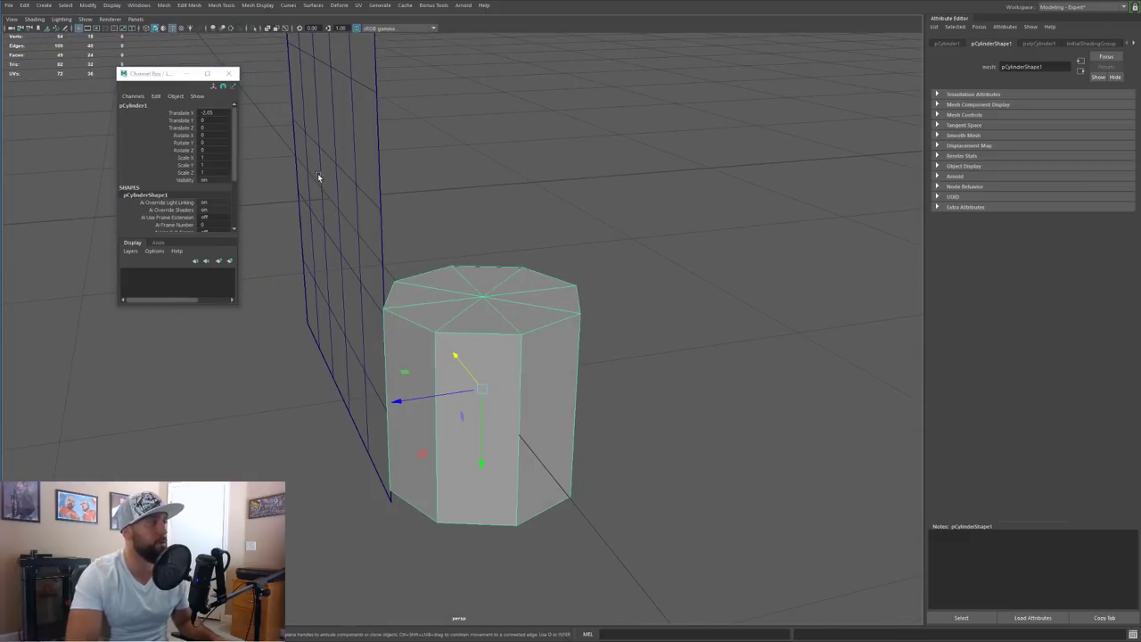
scroll(339, 212, "down", 3)
left_click_drag(287, 250, 2, 293)
left_click_drag(505, 296, 557, 278, "alt")
Step: Relocate the cylinder's pivot to the centre vertex of its dark end cap
left_click(541, 314)
scroll(642, 278, "up", 5)
middle_click_drag(644, 291, 573, 280, "alt")
left_click_drag(575, 357, 549, 266, "alt")
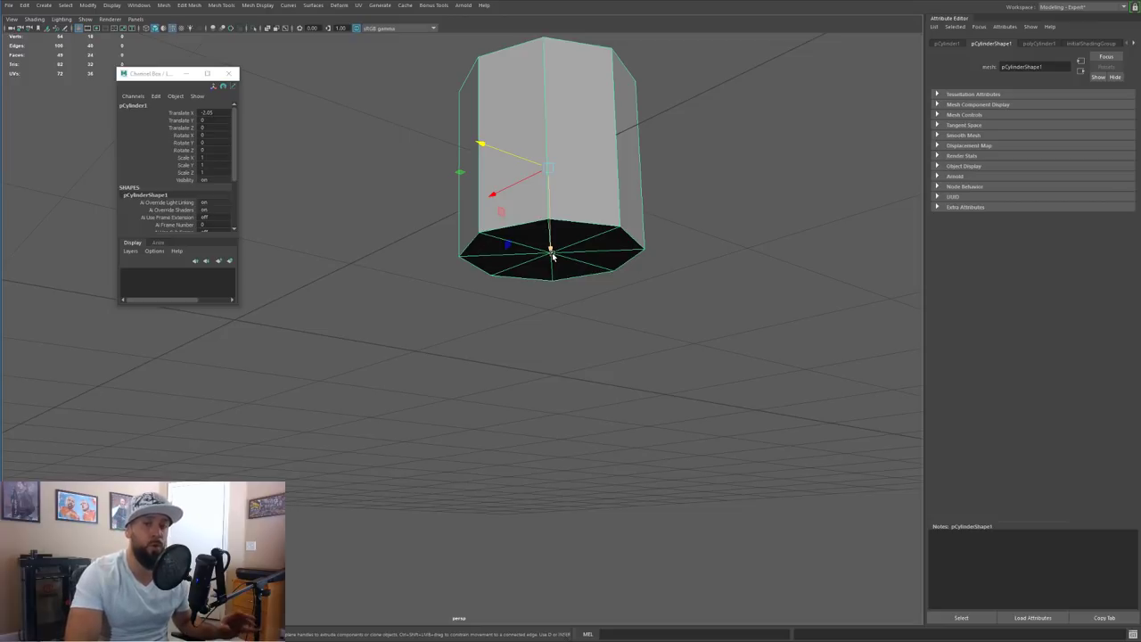
key("d")
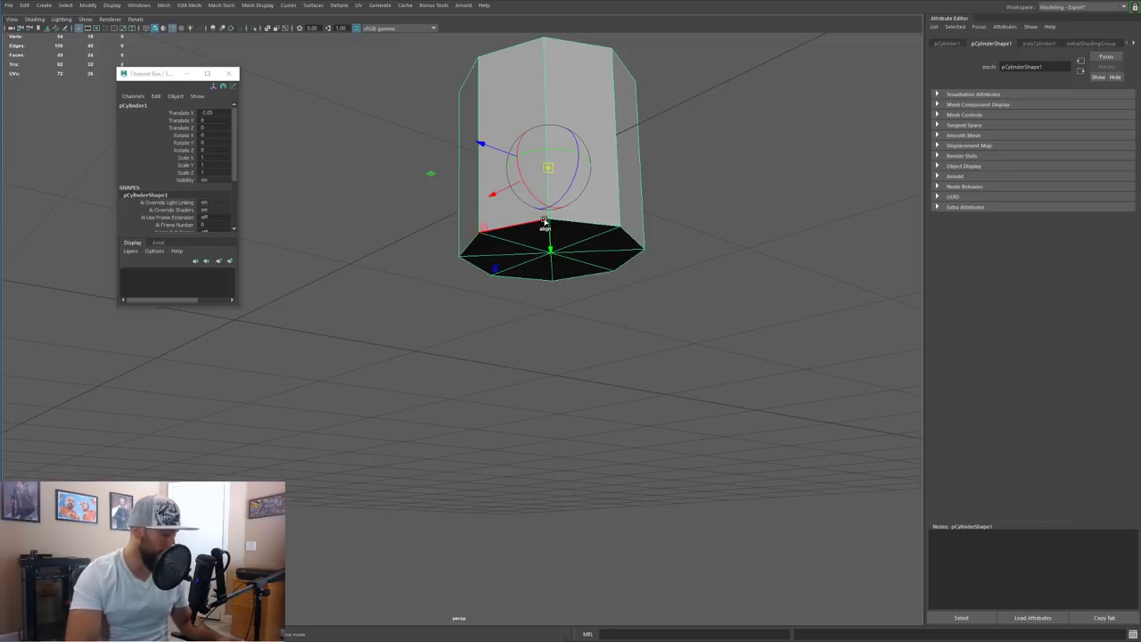
left_click(548, 251)
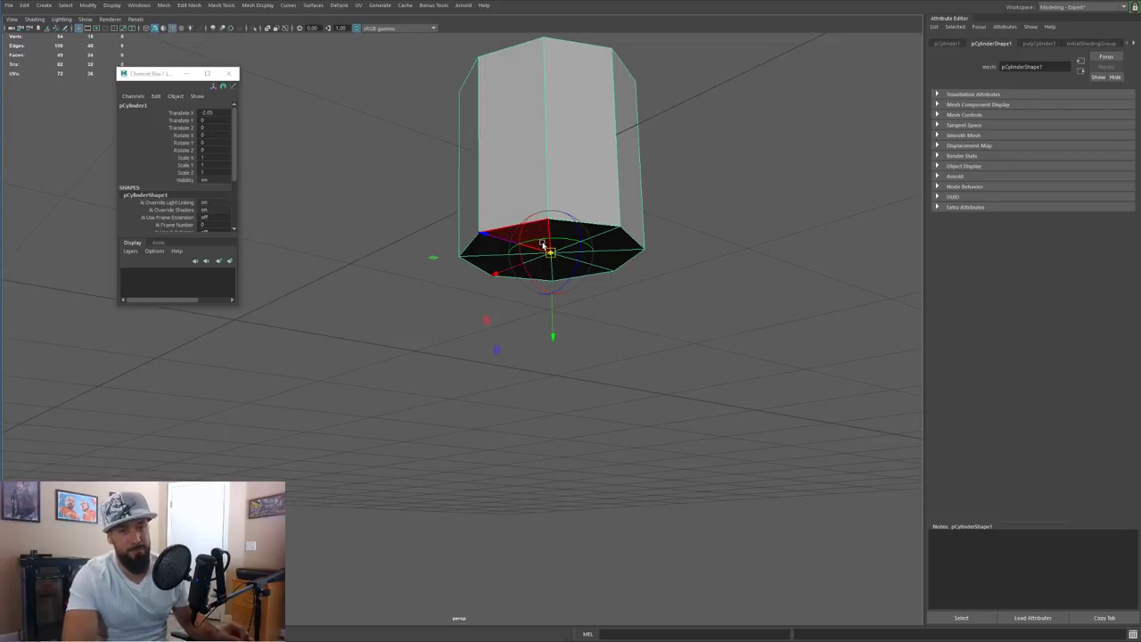
key("d")
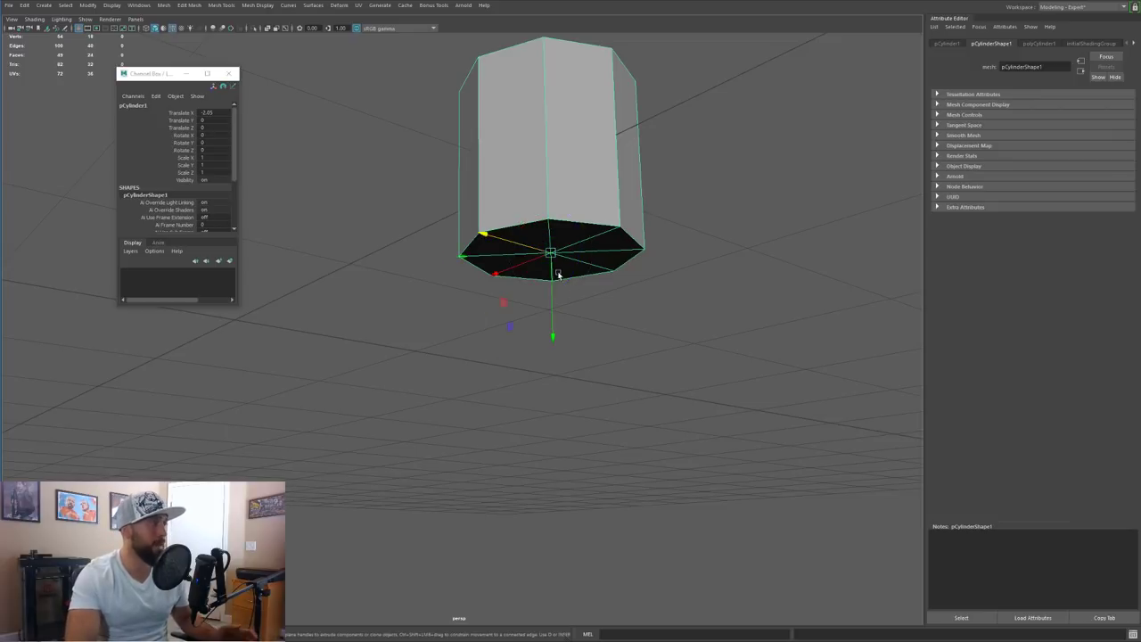
Step: Snap the cylinder by its relocated pivot to the grid origin
left_click_drag(558, 232, 593, 273, "alt")
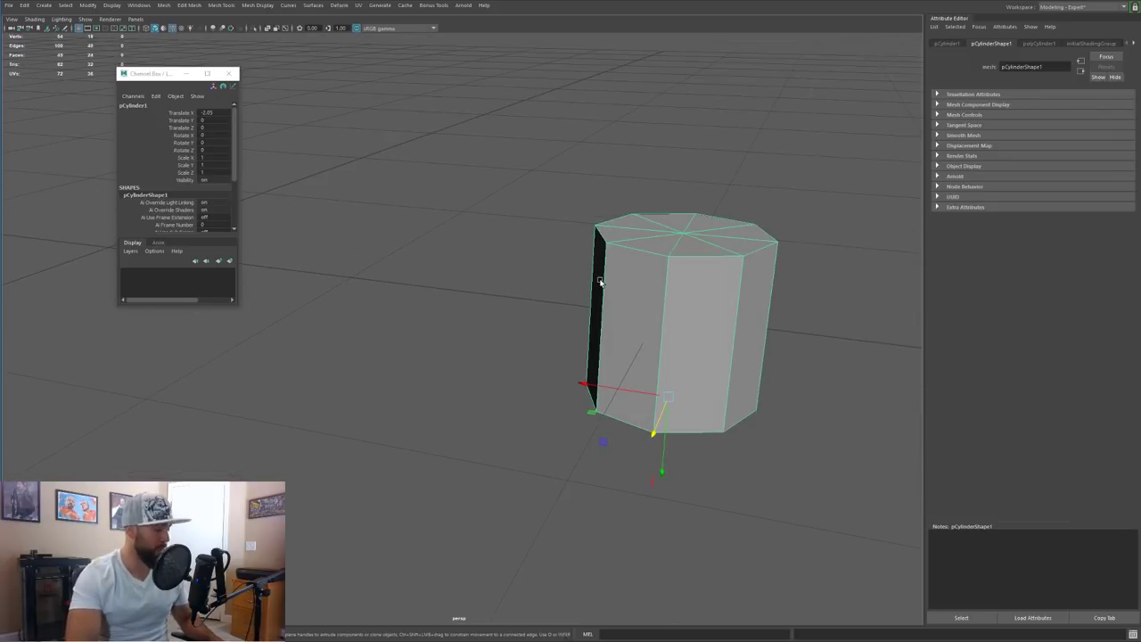
key("x")
left_click_drag(664, 395, 138, 280)
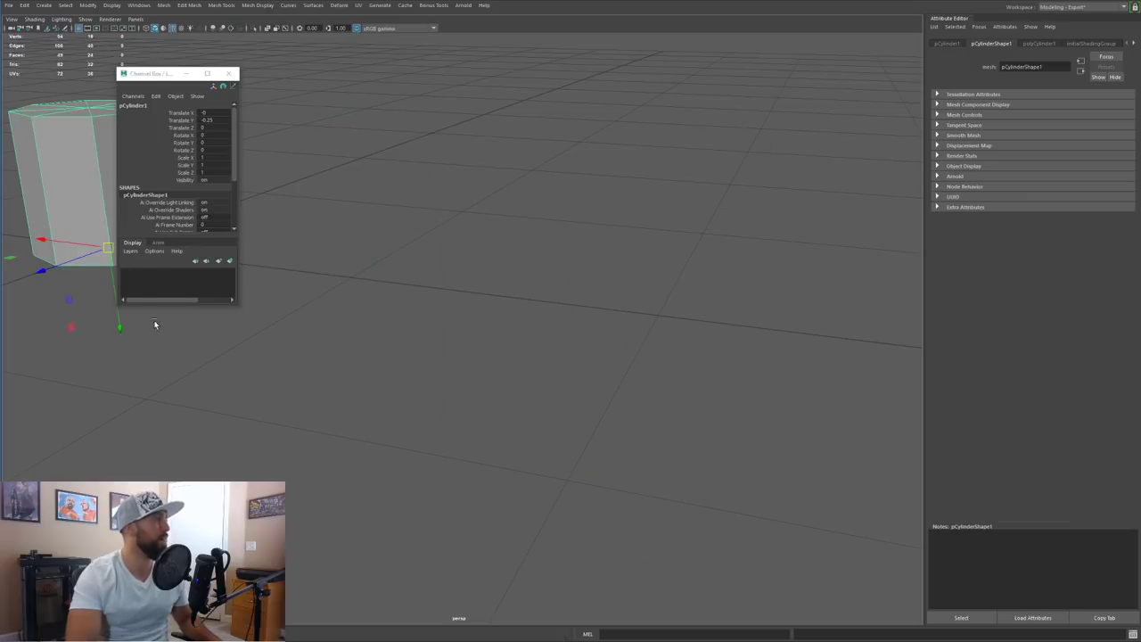
middle_click_drag(580, 335, 762, 362, "alt")
right_click_drag(762, 362, 519, 354, "alt")
left_click_drag(519, 354, 507, 333, "alt")
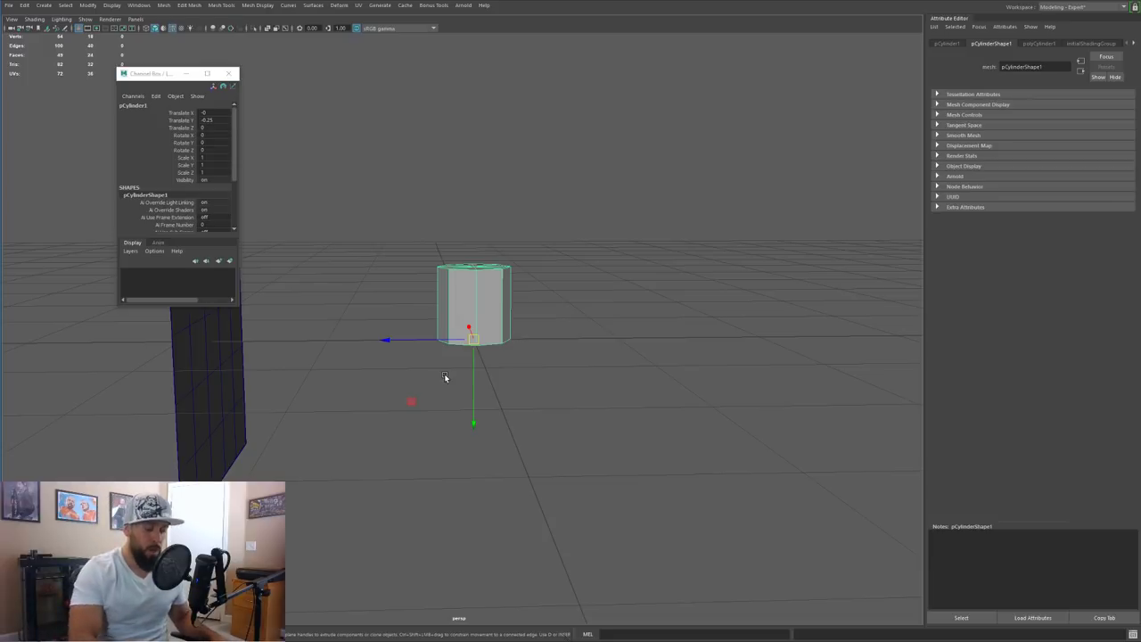
Step: Delete the cylinder and select the subdivided plane
key("Delete")
left_click_drag(384, 423, 563, 369, "alt")
left_click(444, 241)
left_click_drag(444, 241, 557, 320, "alt")
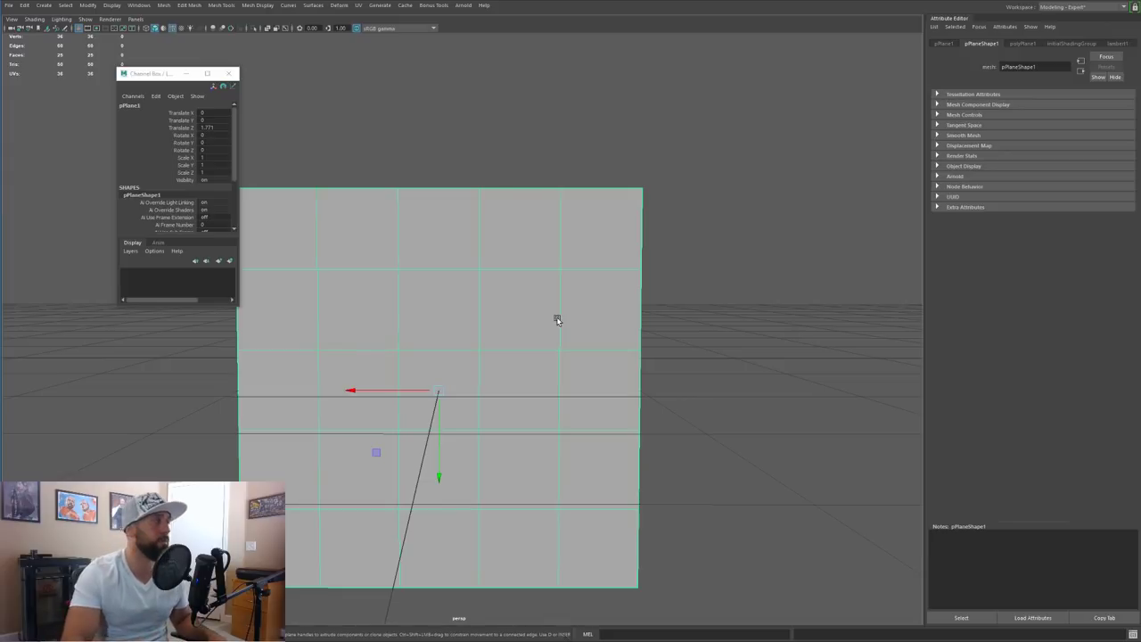
key("q")
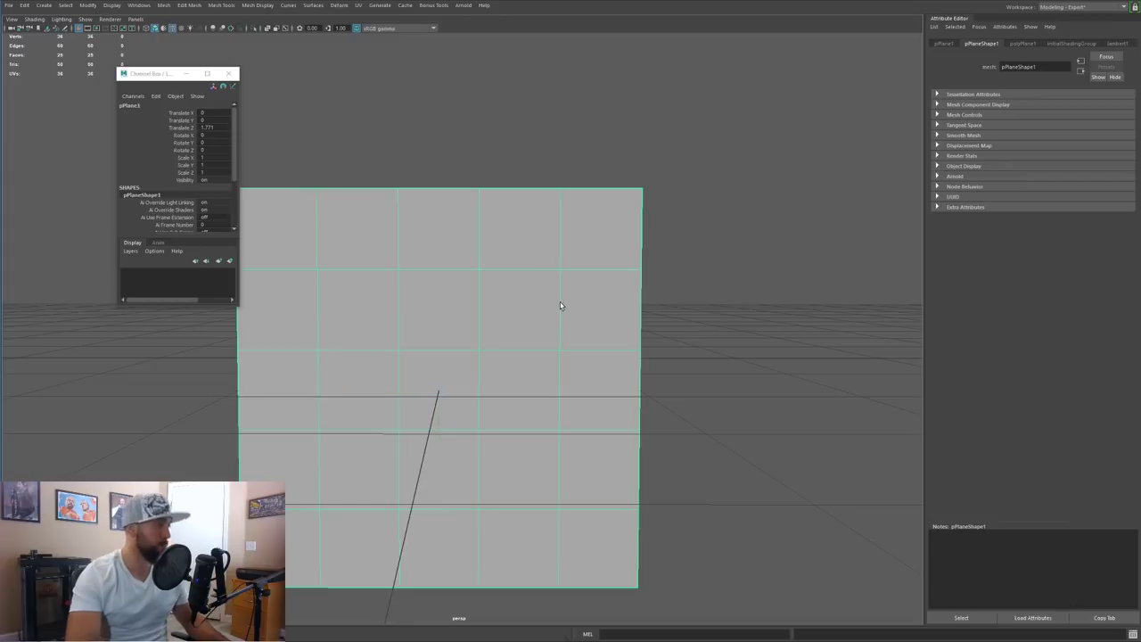
Step: Select the plane's upper border edge at the right corner and extrude it a short distance upward
right_click(591, 194)
right_click_drag(591, 195, 591, 168)
left_click(595, 190)
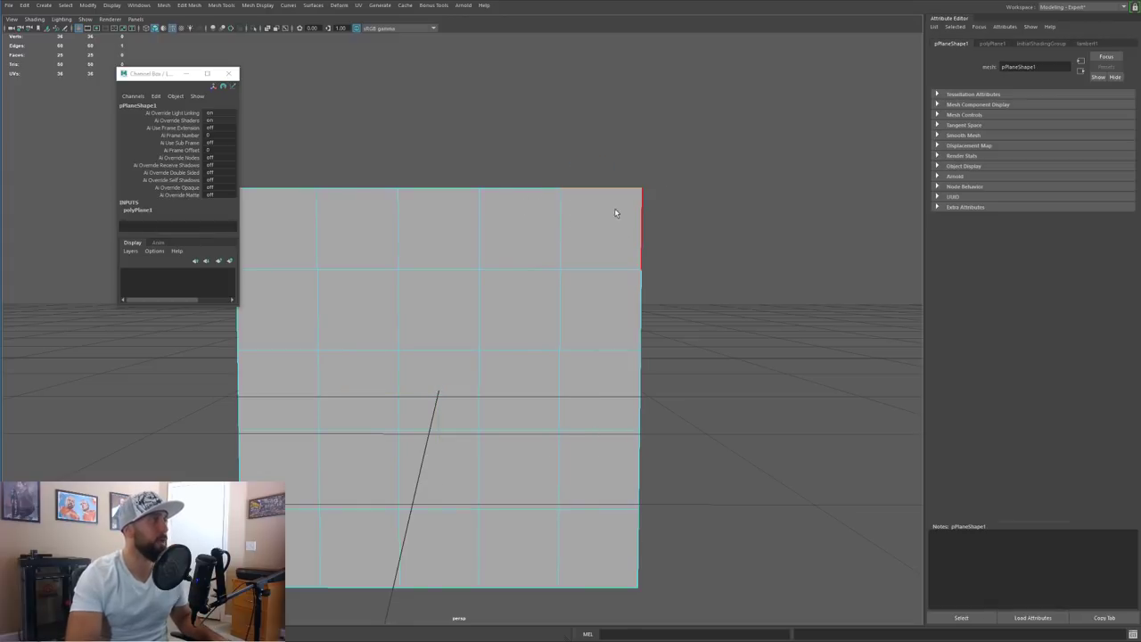
middle_click_drag(602, 201, 625, 262, "alt")
left_click_drag(625, 262, 615, 262, "alt")
left_click(616, 262)
key("ctrl+e")
left_click_drag(600, 347, 622, 254)
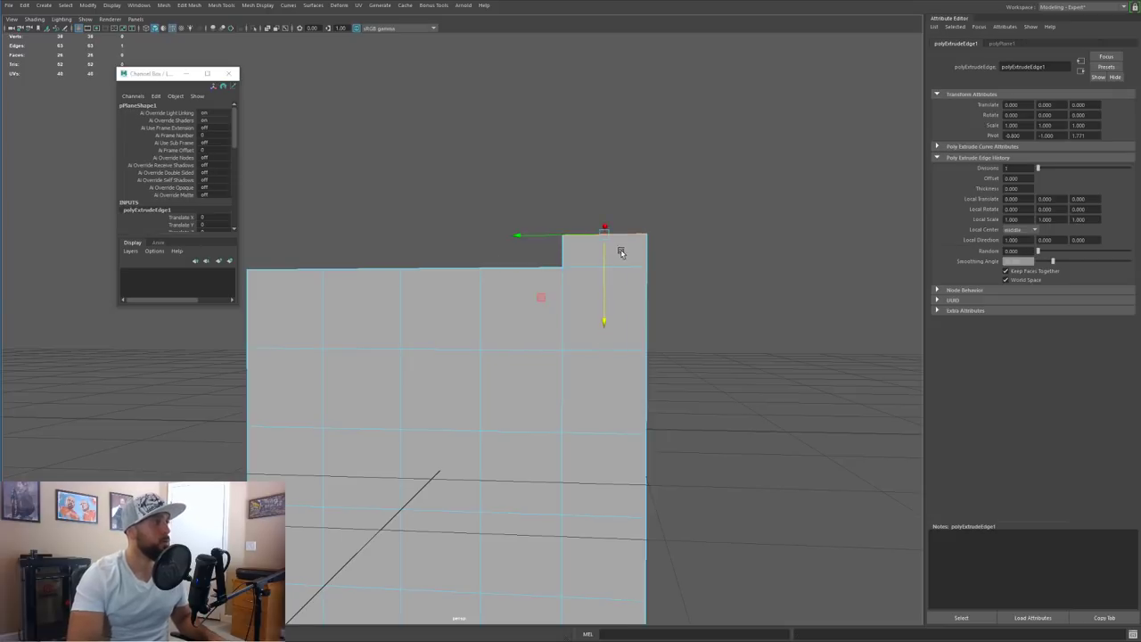
Step: Snap the extruded edge's pivot to its outer corner vertex and rotate the edge about it so the inner end rises
right_click_drag(621, 254, 713, 285, "alt")
mouse_move(626, 266)
middle_mouse_down("alt")
mouse_move(660, 295)
mouse_move(711, 295)
mouse_move(623, 285)
middle_mouse_up("alt")
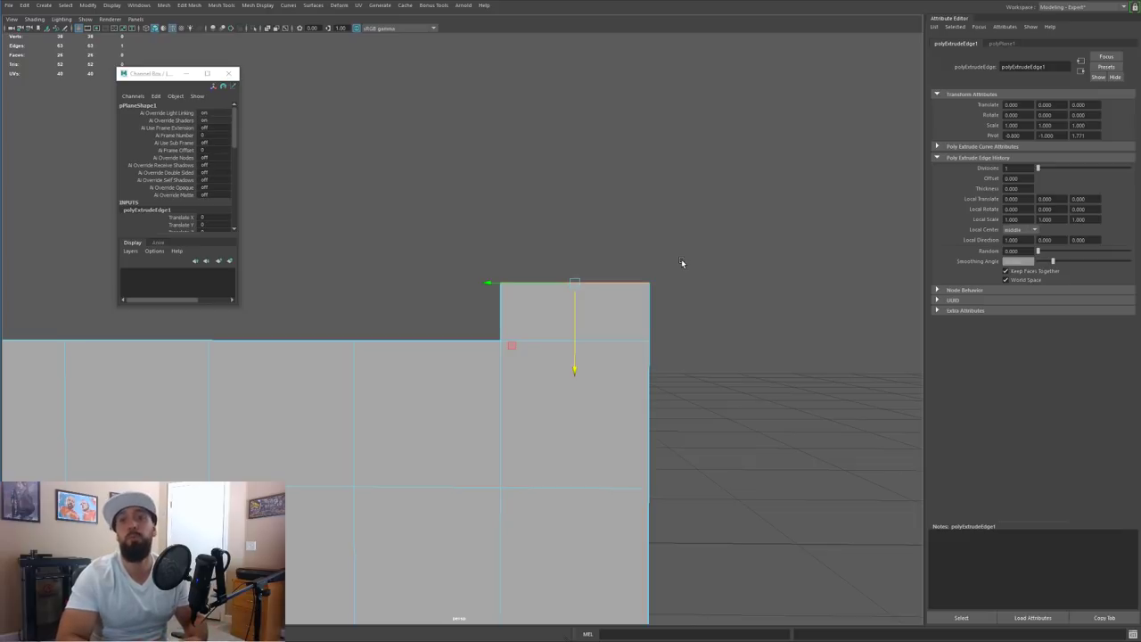
key("ctrl+t")
key("v")
left_click_drag(575, 284, 621, 290)
key("d")
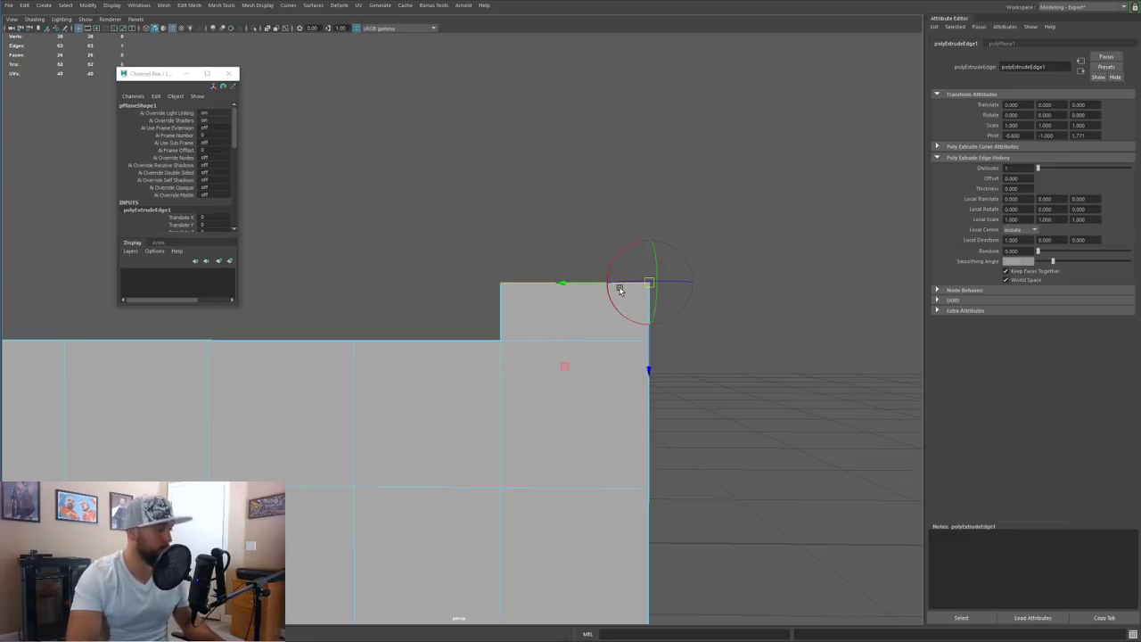
key("e")
left_click_drag(569, 224, 572, 202)
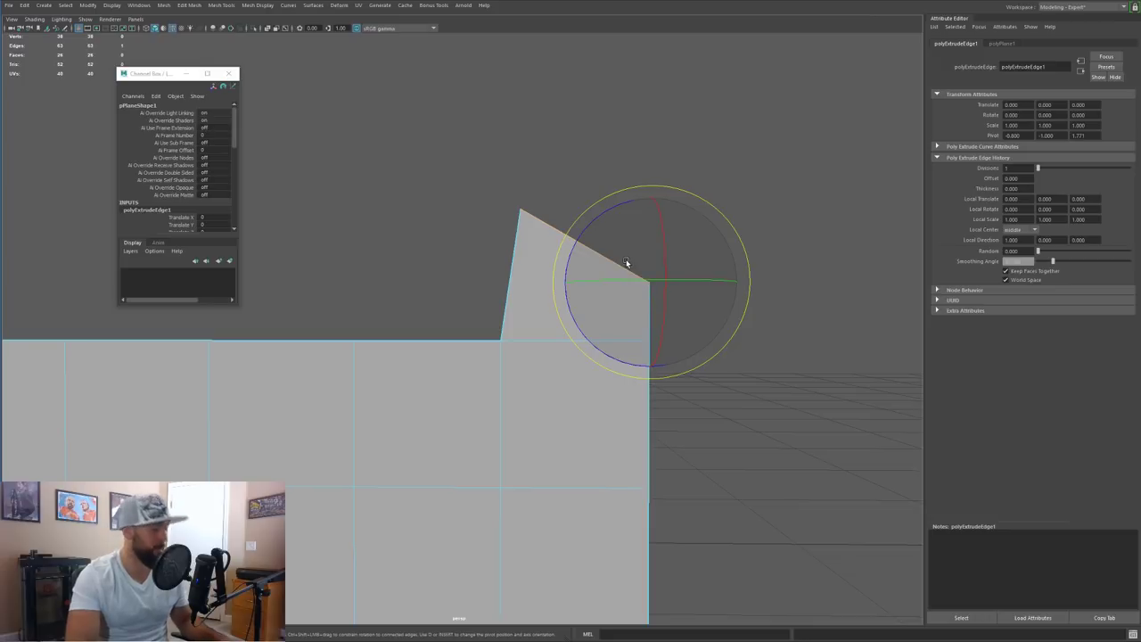
Step: Extrude the tilted edge outward, snap the new edge's pivot to its right end, and rotate the edge further about it
key("ctrl+e")
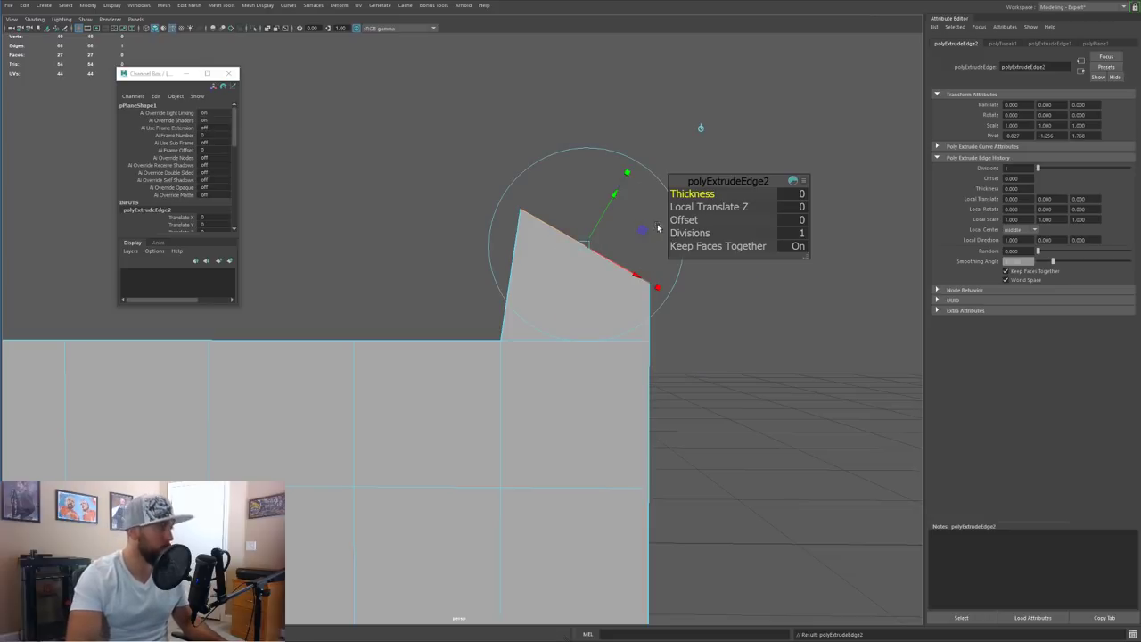
left_click_drag(541, 319, 567, 275)
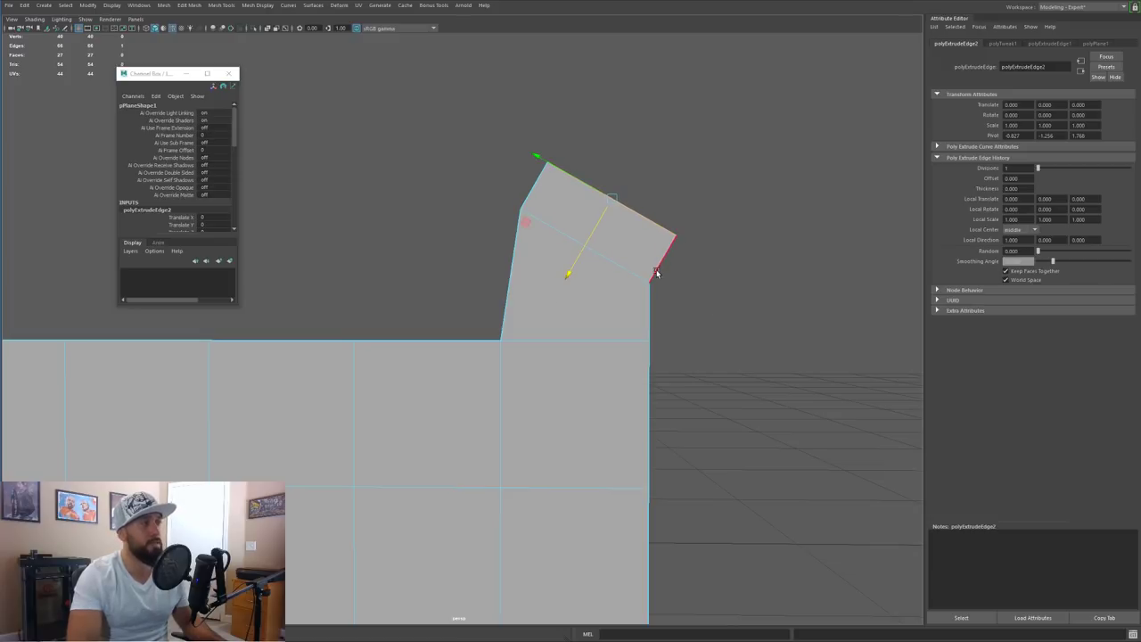
key("d")
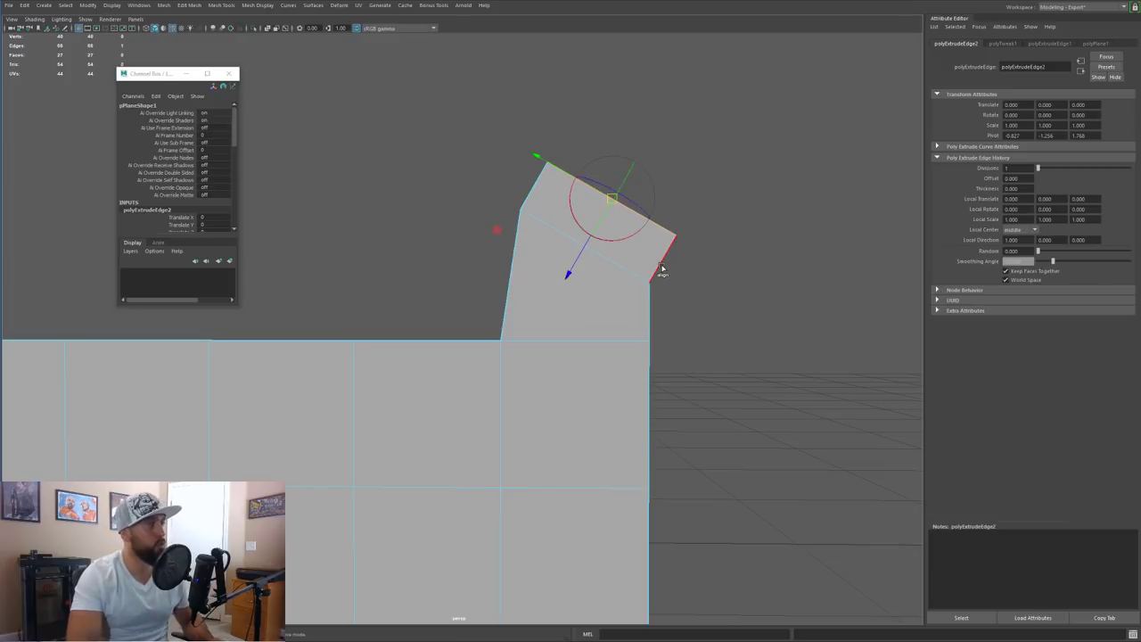
left_click_drag(613, 198, 667, 242)
left_click(671, 238)
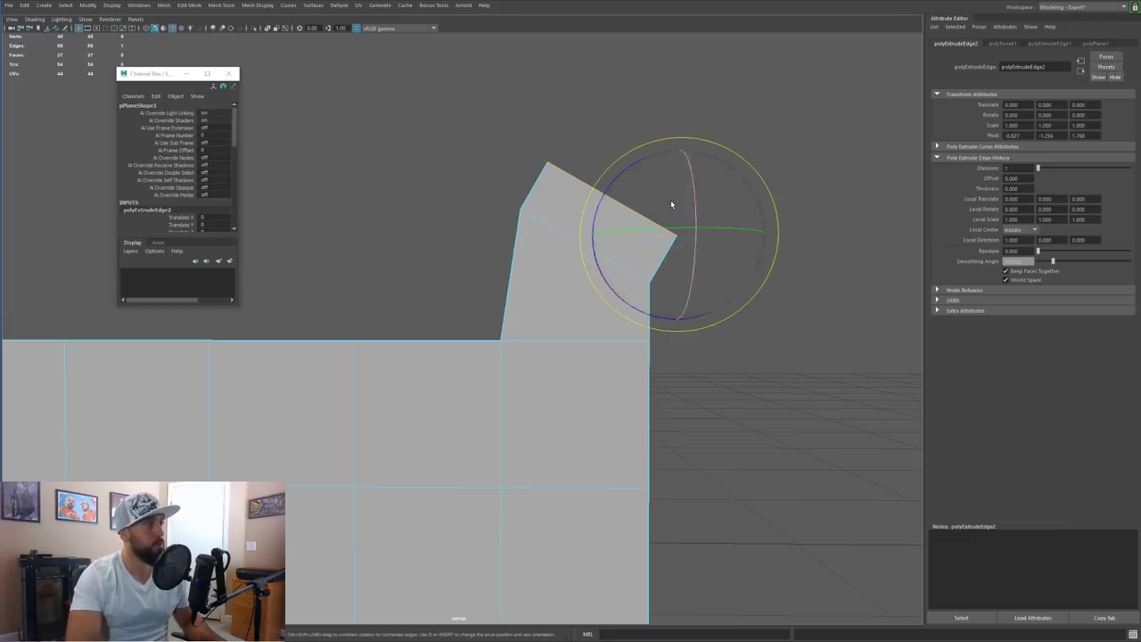
left_click_drag(628, 155, 651, 151)
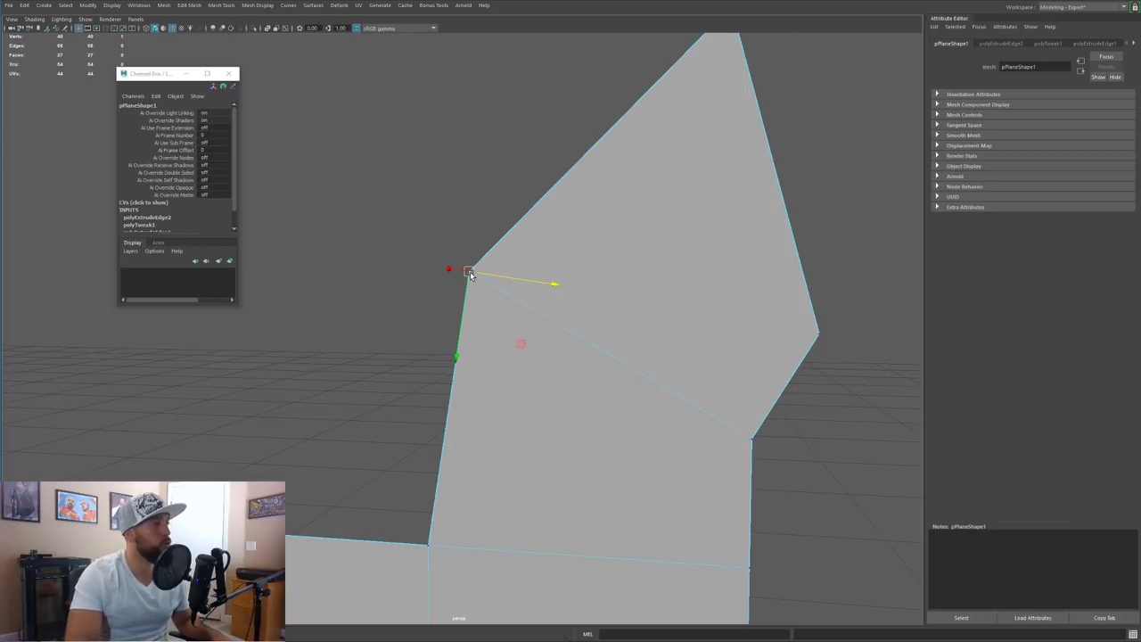
left_click_drag(469, 275, 436, 250)
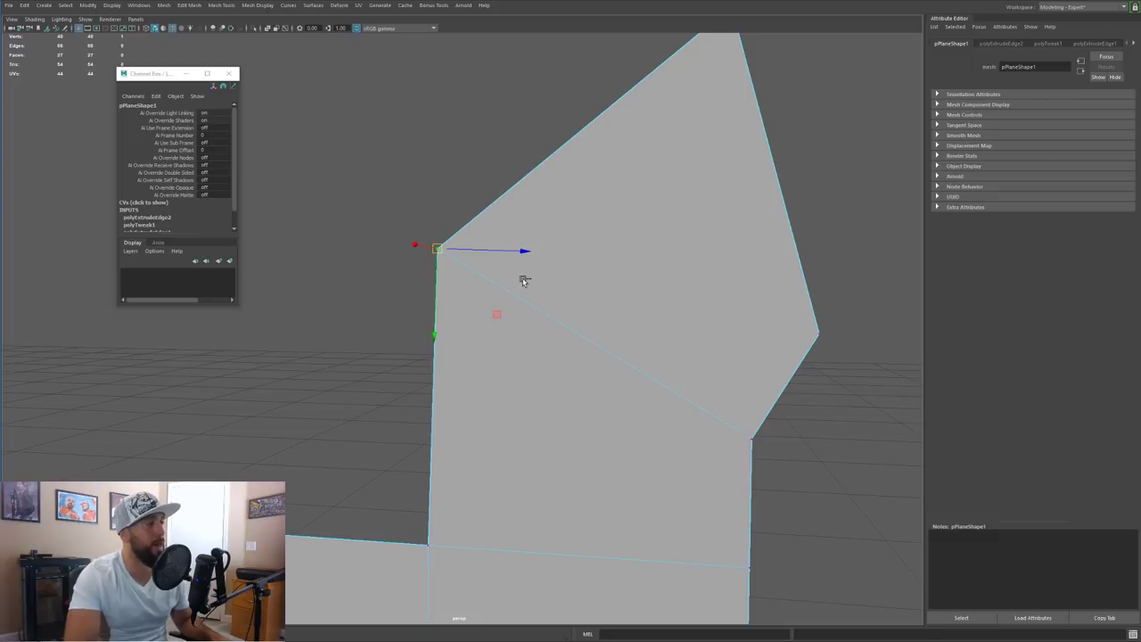
key("ctrl+z")
left_click_drag(469, 273, 402, 240)
key("ctrl+z")
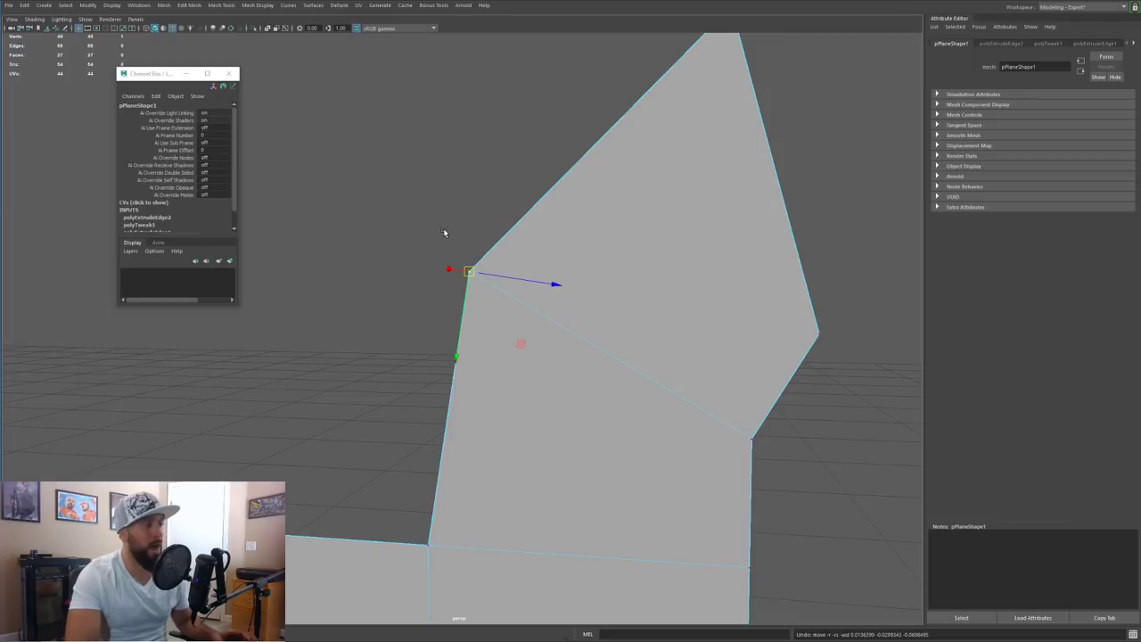
Step: Align the left corner vertex's move axis to the slanted interior edge and slide the vertex outward in line with that edge
left_click_drag(599, 255, 621, 240, "alt")
right_click_drag(567, 308, 655, 262, "alt")
middle_click_drag(655, 262, 566, 320, "alt")
key("d")
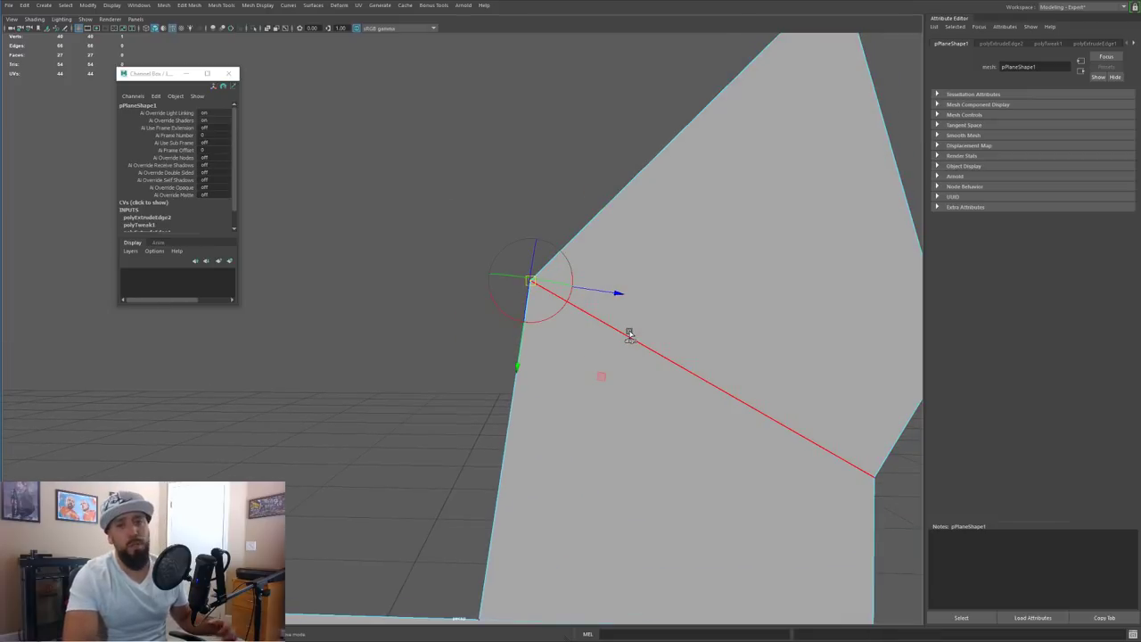
middle_click_drag(652, 347, 550, 339, "alt")
key("ctrl+z")
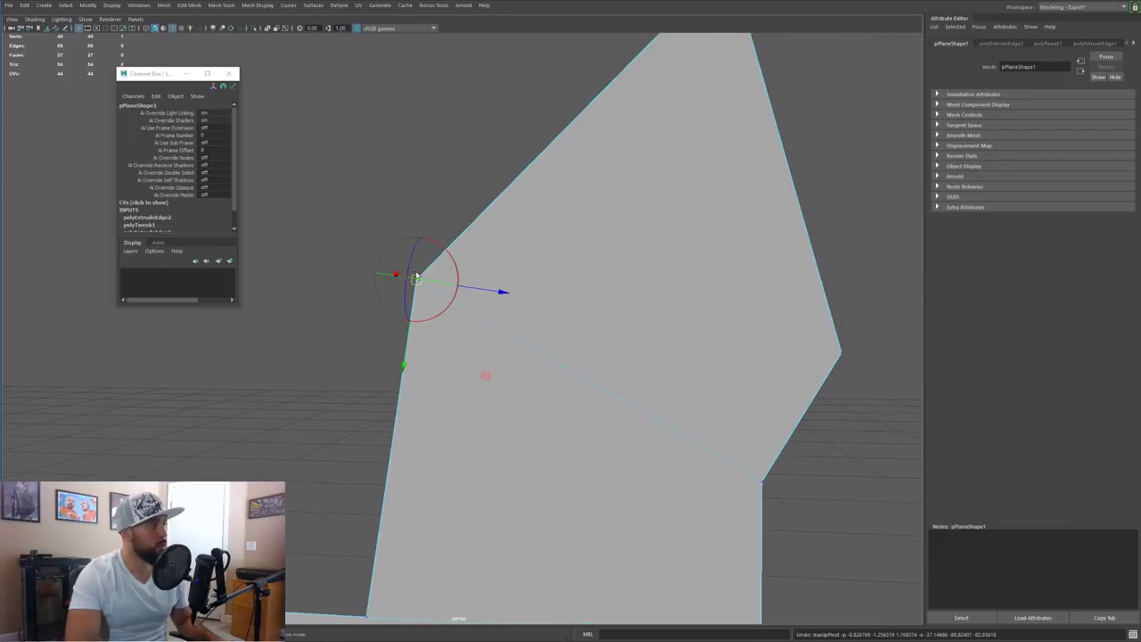
left_click(555, 363)
left_click(566, 361)
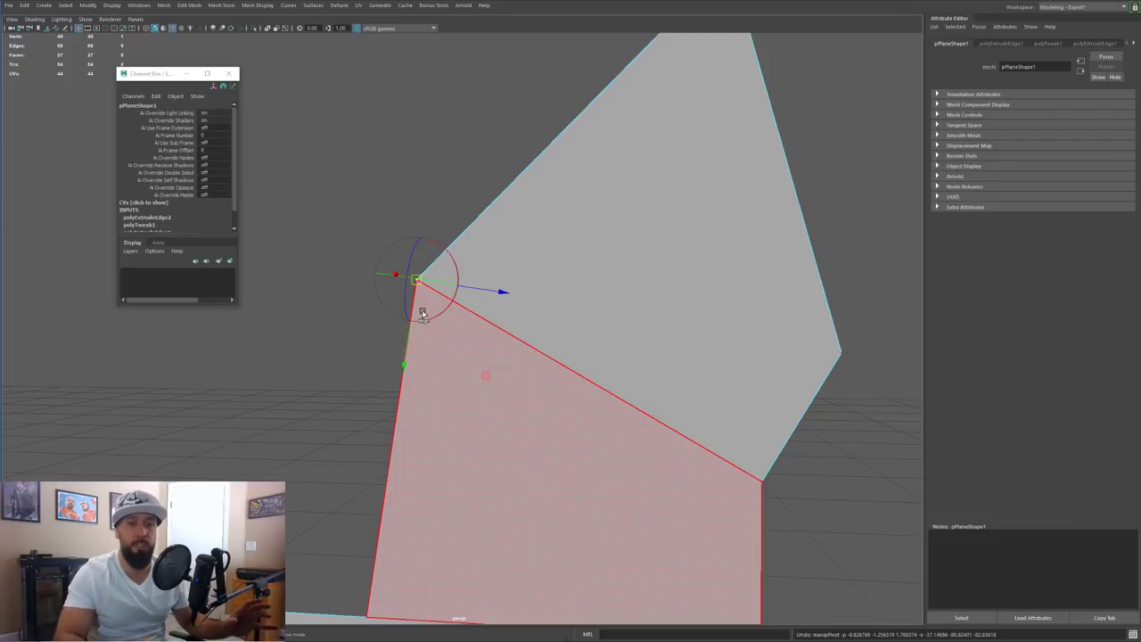
left_click(598, 389)
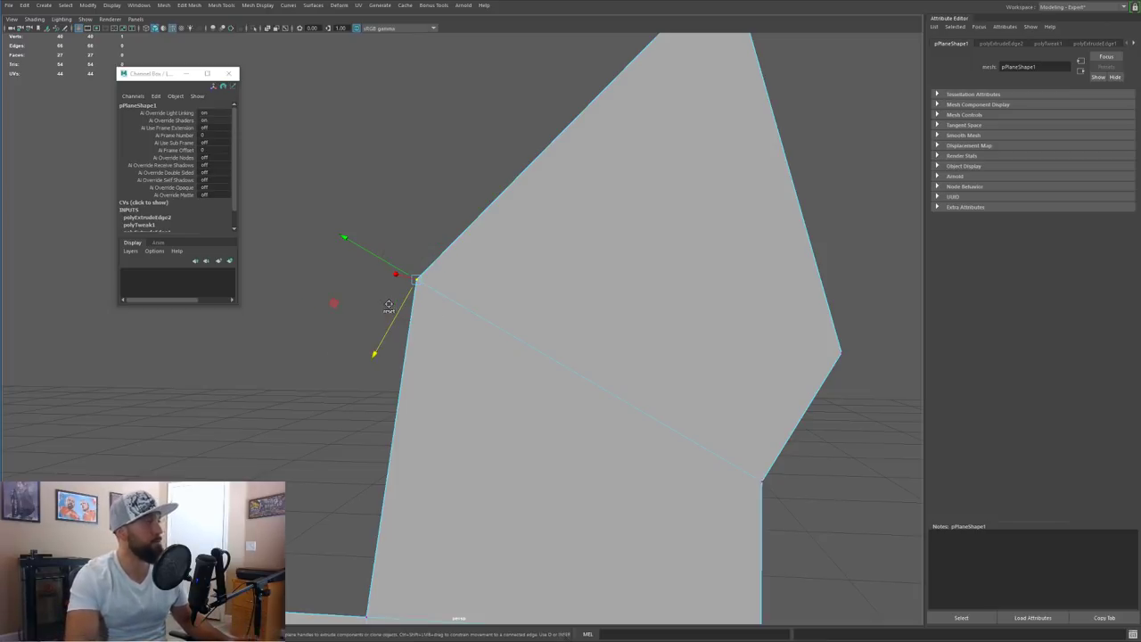
left_click_drag(371, 253, 314, 225)
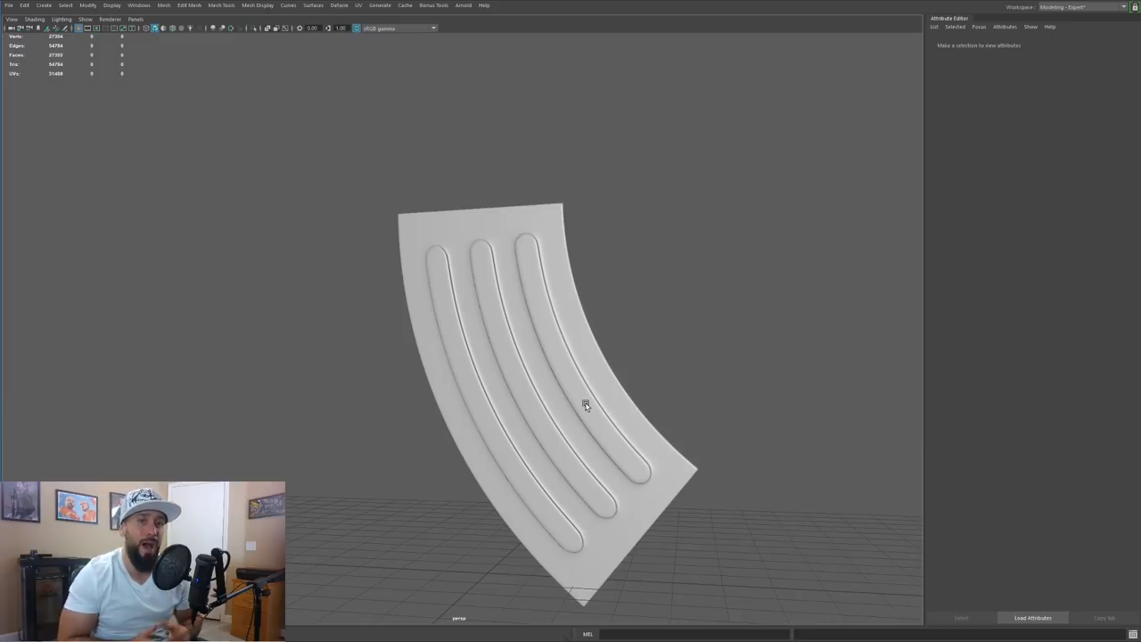
Step: Display the wireframe over the curved, grooved magazine model and examine its topology from the front and side
mouse_move(586, 406)
left_mouse_down("alt")
mouse_move(543, 400)
mouse_move(573, 410)
mouse_move(509, 344)
mouse_move(517, 357)
mouse_move(471, 360)
mouse_move(512, 356)
mouse_move(354, 228)
left_mouse_up("alt")
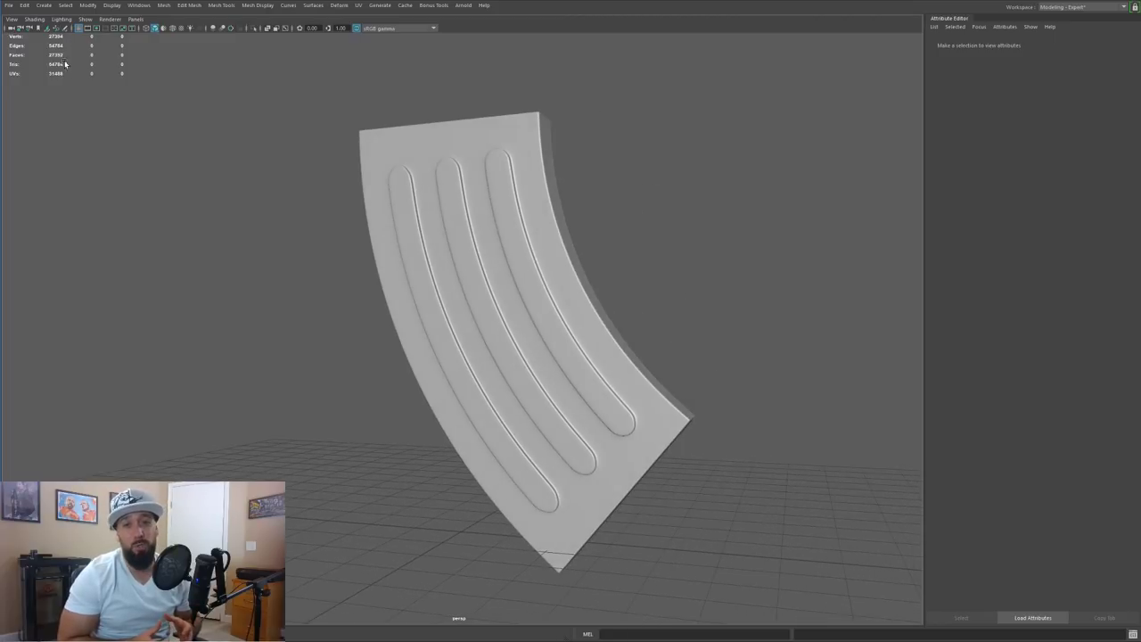
key("alt+5")
left_click_drag(133, 193, 250, 208, "alt")
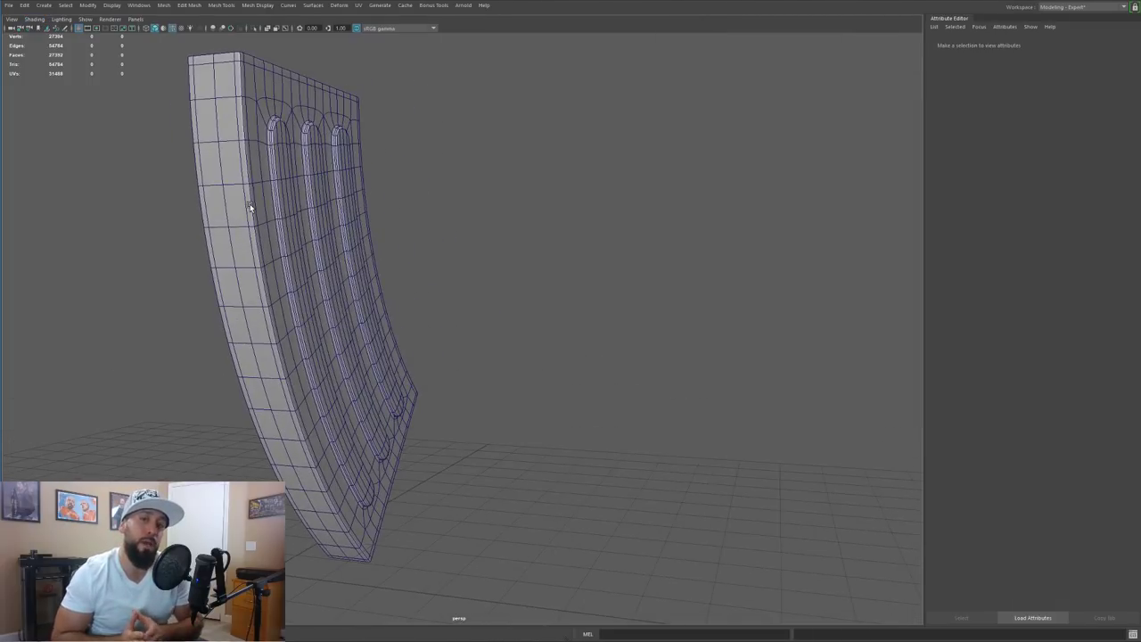
left_click_drag(320, 253, 255, 327, "alt")
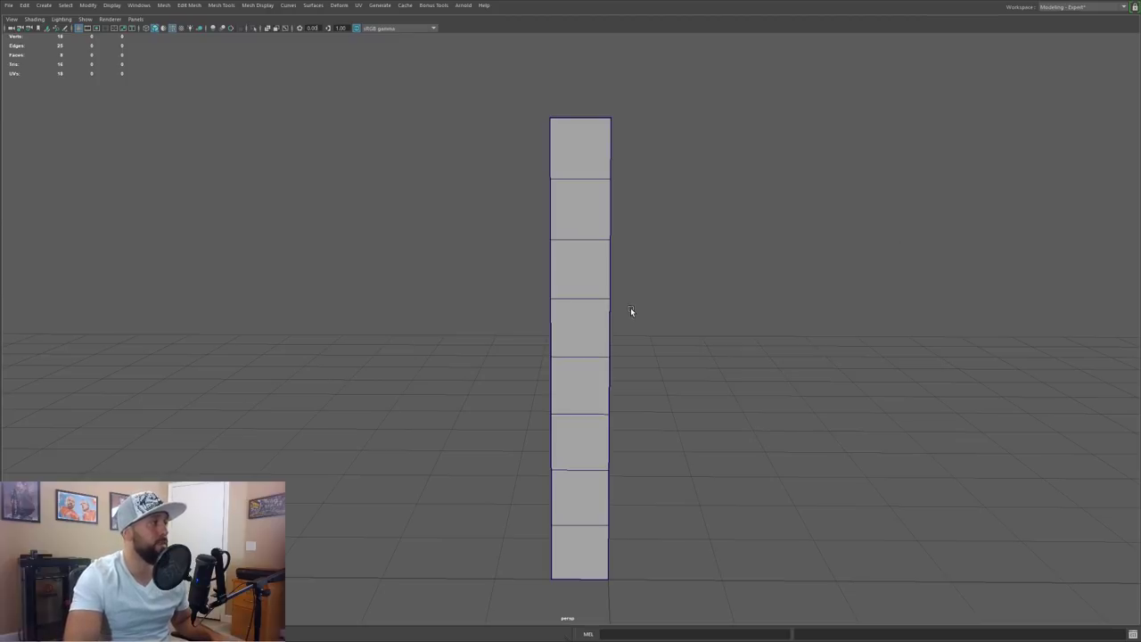
Step: Select the eight-face vertical strip and insert an edge loop down its centre with the Multi-Cut tool
left_click_drag(621, 311, 654, 291, "alt")
left_click_drag(672, 347, 650, 314, "alt")
left_click(650, 317)
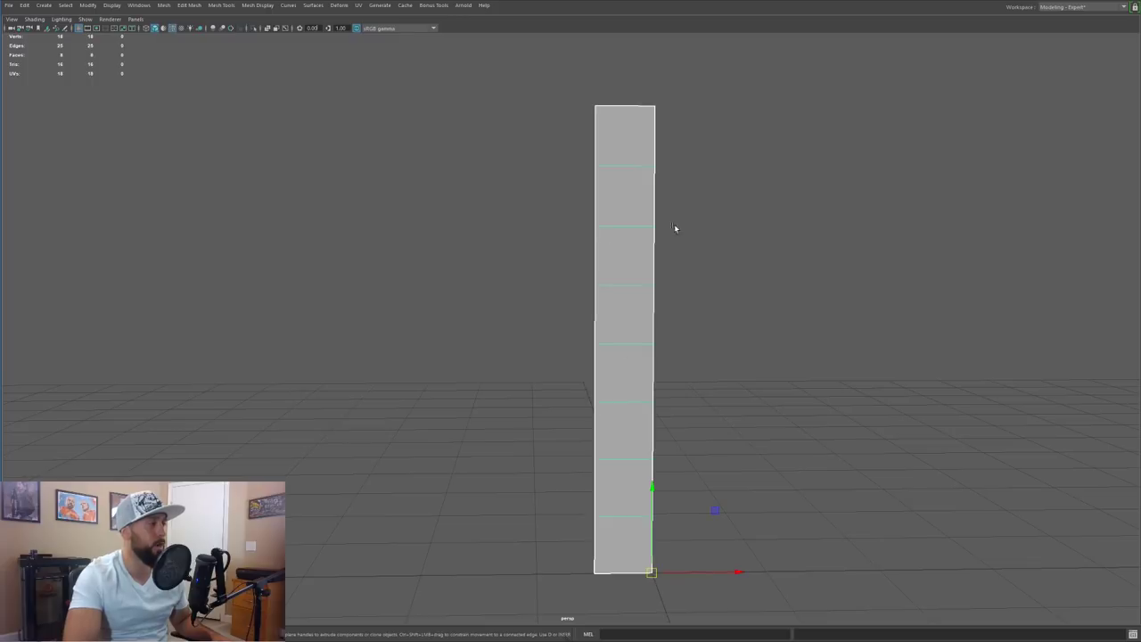
mouse_move(827, 318)
left_mouse_down("alt")
mouse_move(770, 313)
mouse_move(815, 321)
left_mouse_up("alt")
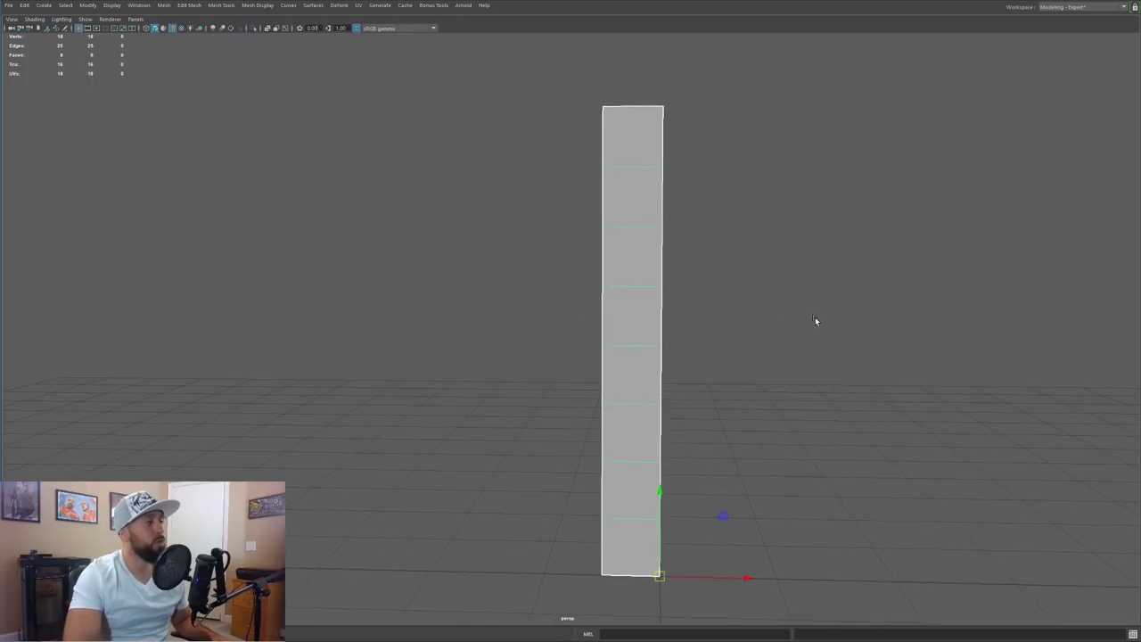
key("ctrl+shift+x")
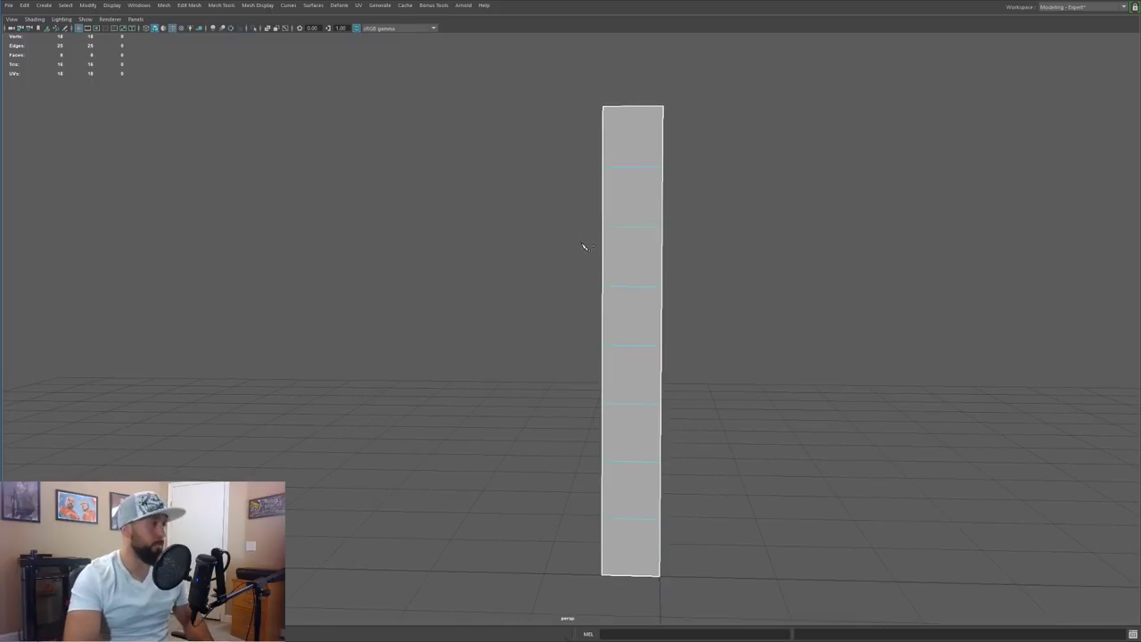
left_click(641, 287, "ctrl")
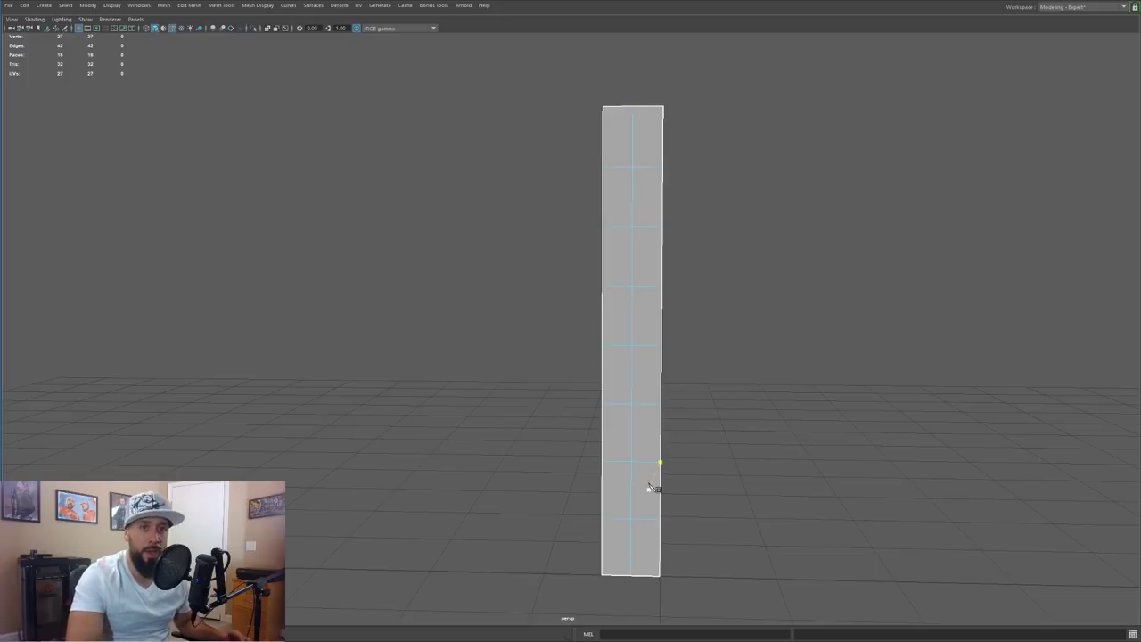
Step: Cut an edge from the centre line in the second row from the bottom down to the strip's left border vertex
scroll(655, 492, "up", 2)
middle_click_drag(655, 492, 668, 342, "alt")
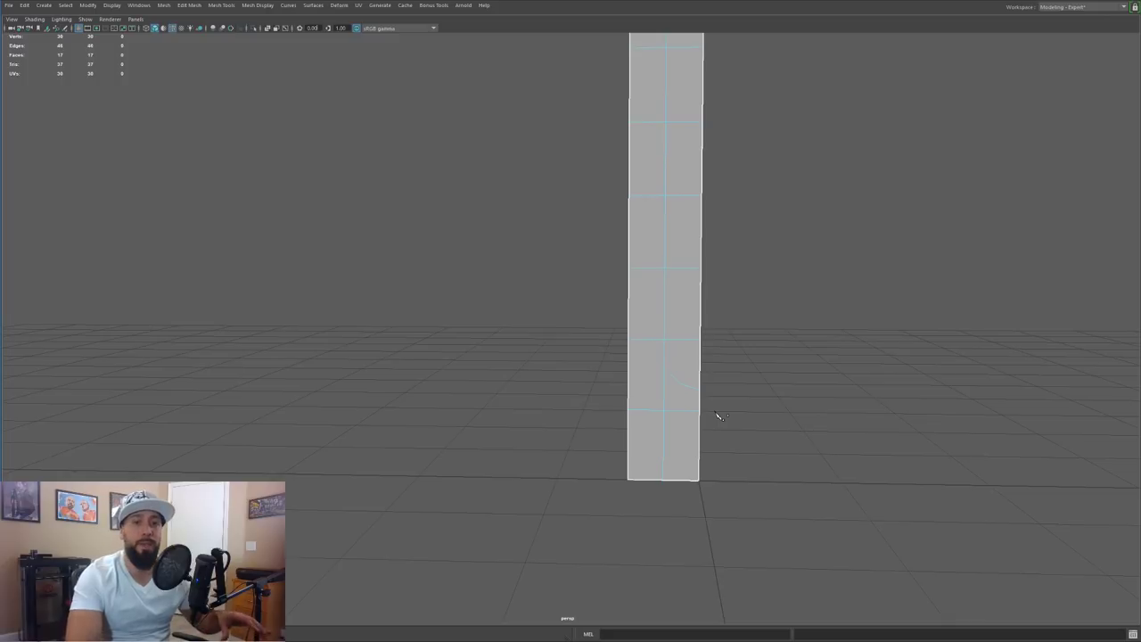
scroll(662, 377, "up", 2)
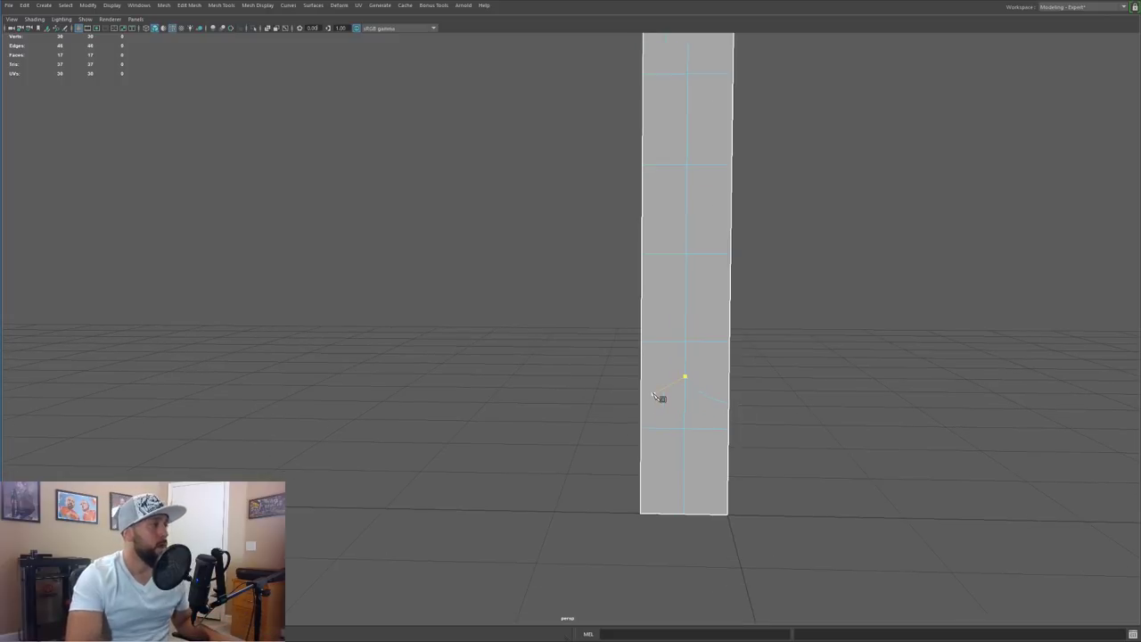
scroll(657, 396, "up", 1)
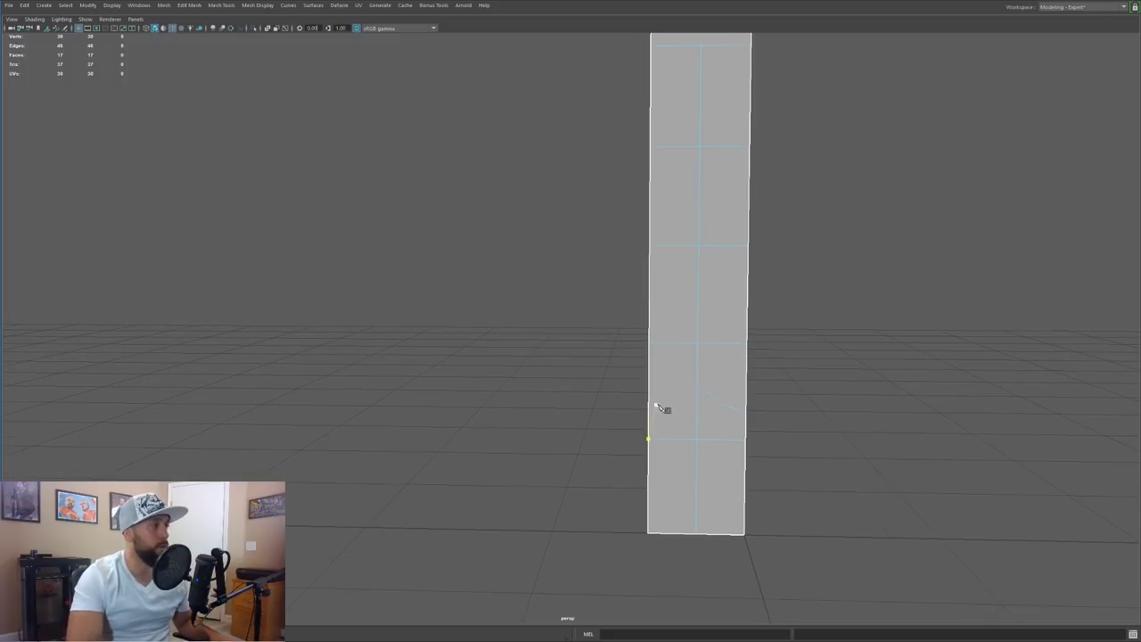
left_click(697, 382)
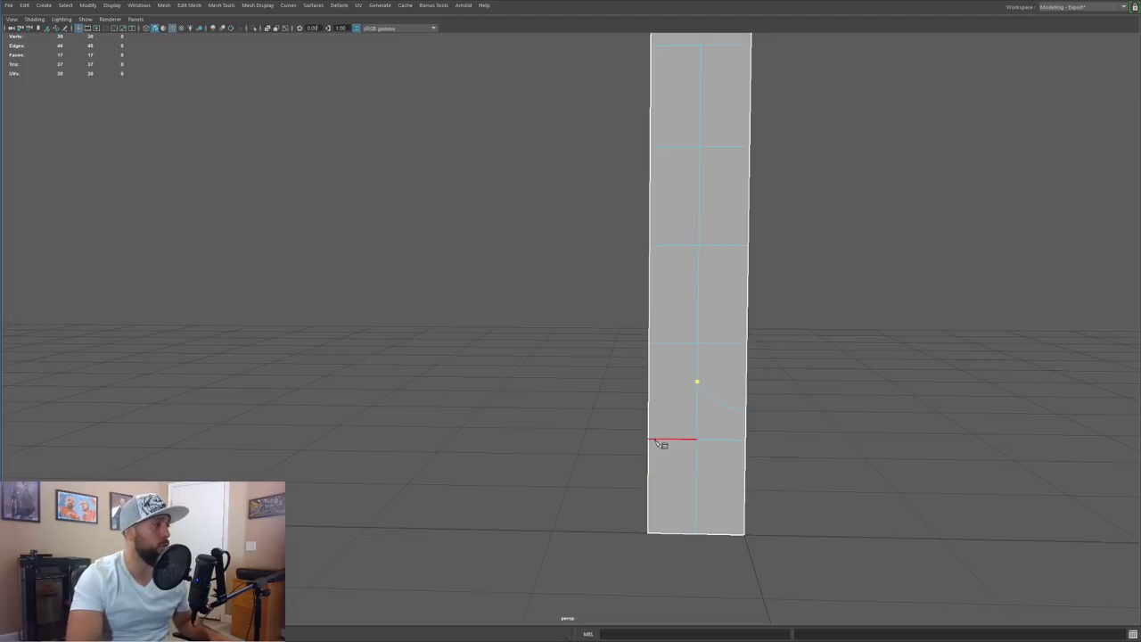
left_click(648, 440)
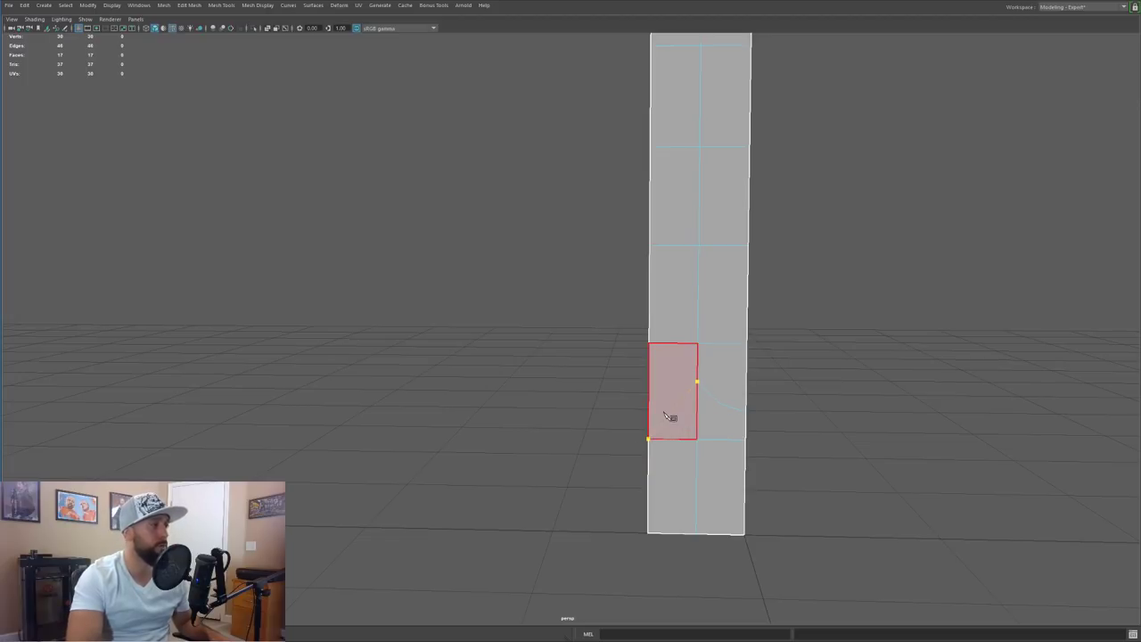
right_click(669, 416)
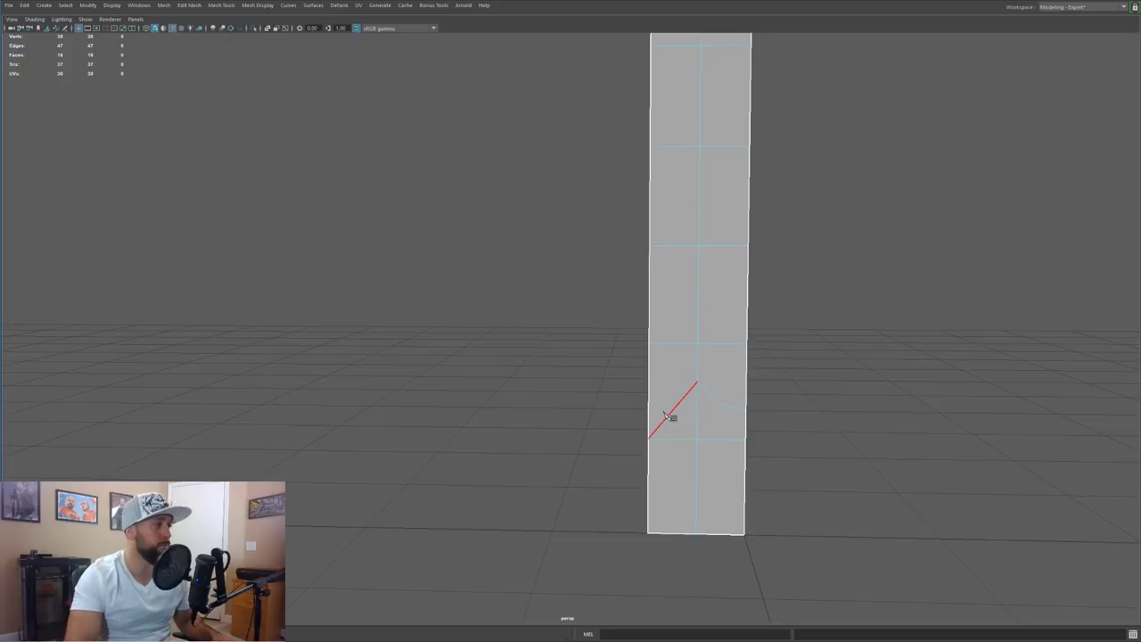
Step: Connect the right-hand cut's midpoint to the centre vertex below it and delete the redundant centre-line segment between the cuts
left_click(720, 404)
left_click_drag(724, 436, 713, 417, "alt")
key("q")
middle_click_drag(713, 417, 708, 446, "alt")
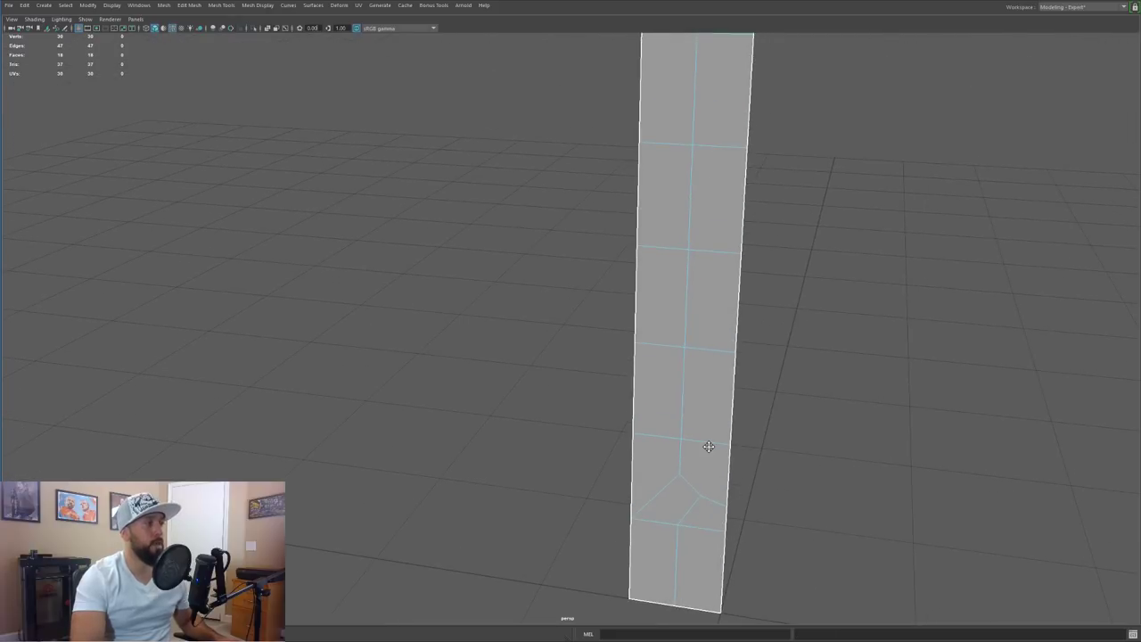
left_click_drag(702, 451, 730, 371, "alt")
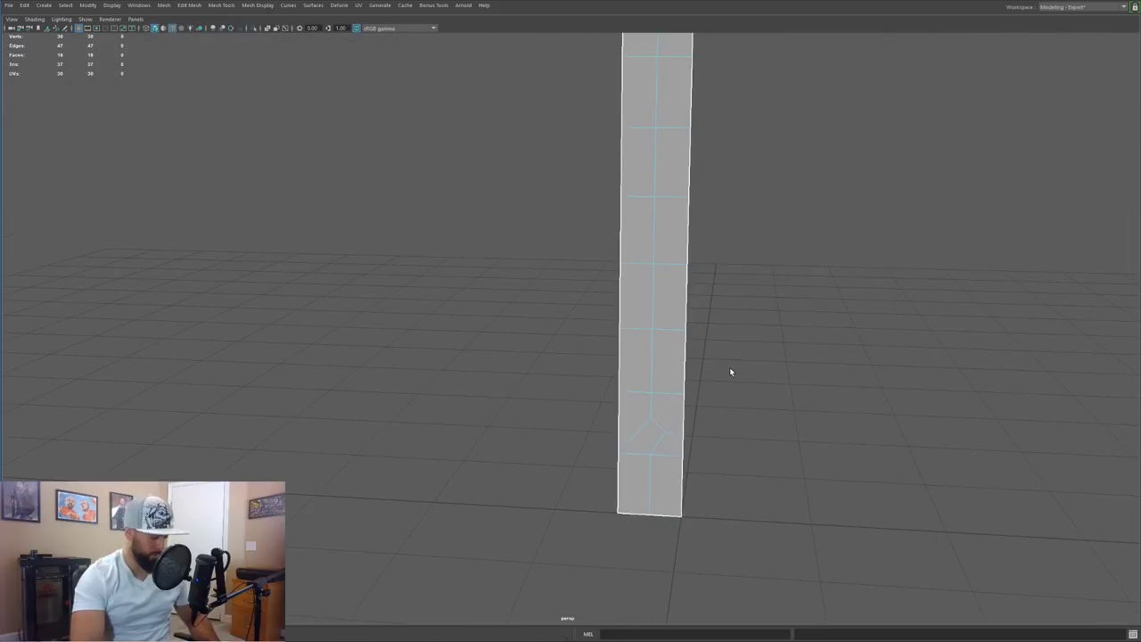
Step: Insert an edge loop down the strip's right column, joined to the right-hand cut's middle vertex, and remove the stray vertex on it
left_click(667, 394)
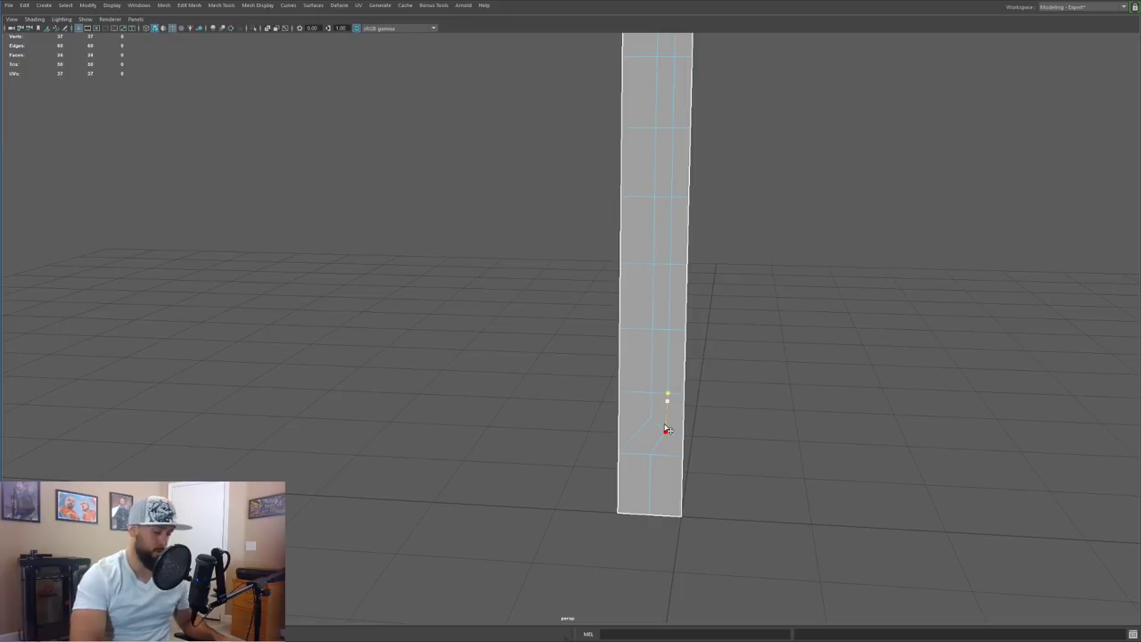
scroll(667, 429, "up", 3)
key("F9")
key("w")
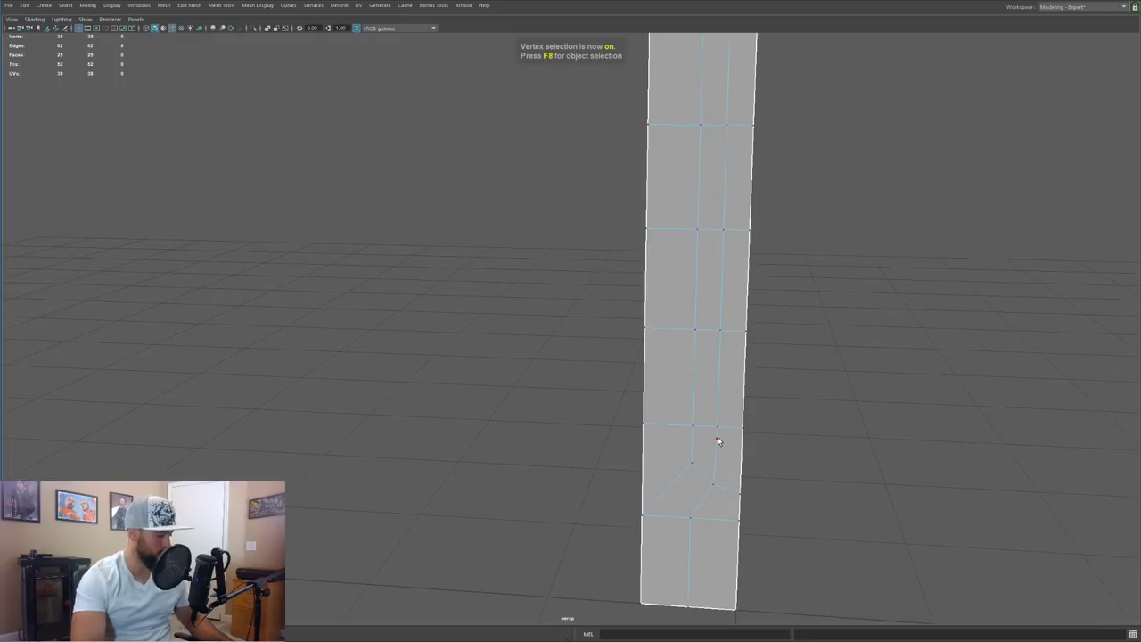
key("ctrl+z")
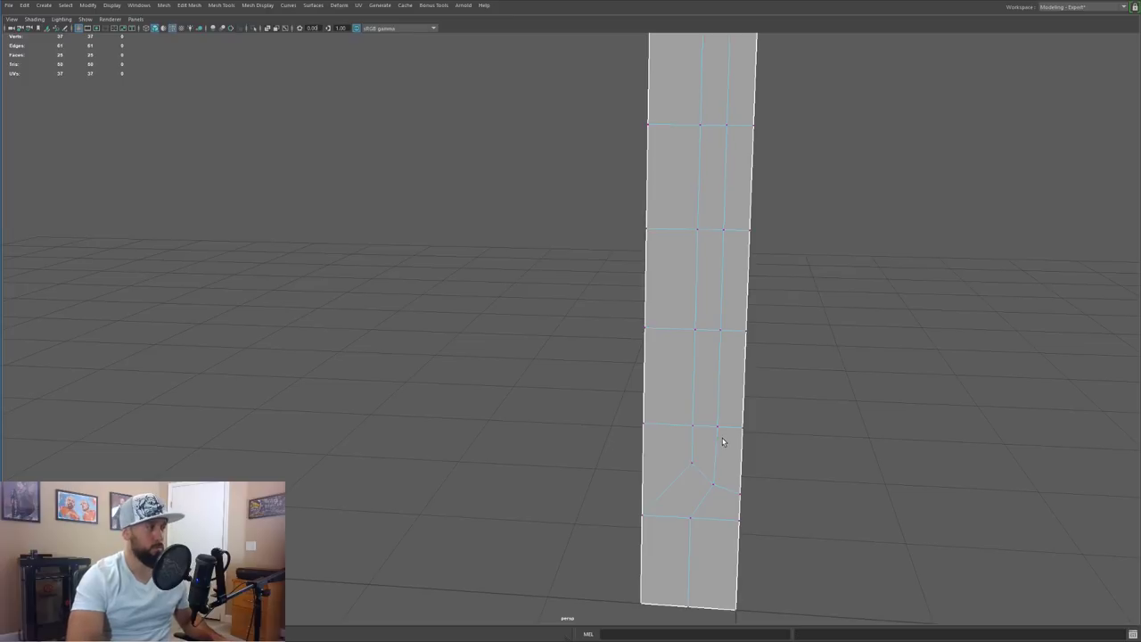
Step: Try to align the two lowest vertices of the right inner edge loop by scaling them flat on X about their shared centre
left_click_drag(689, 444, 741, 384, "alt")
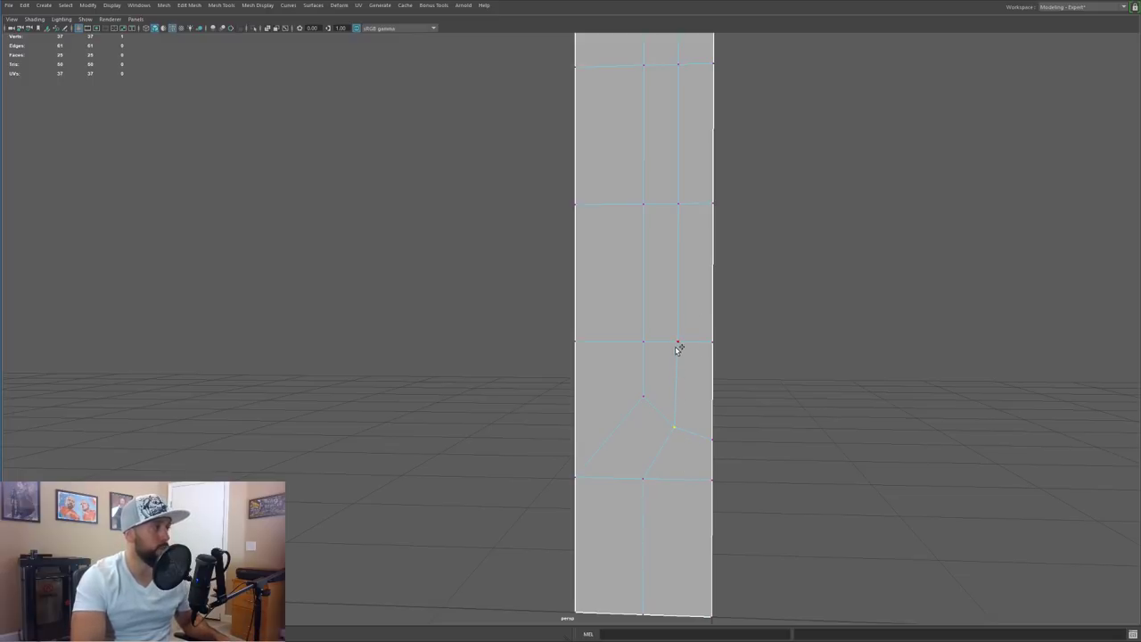
key("e")
key("r")
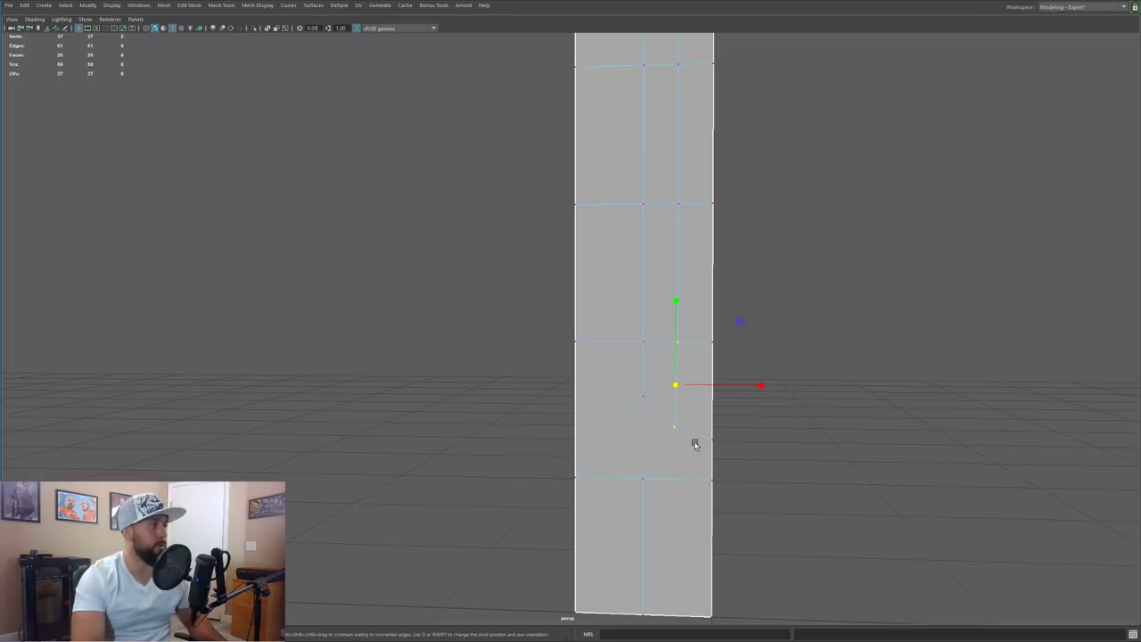
left_click_drag(759, 384, 680, 369)
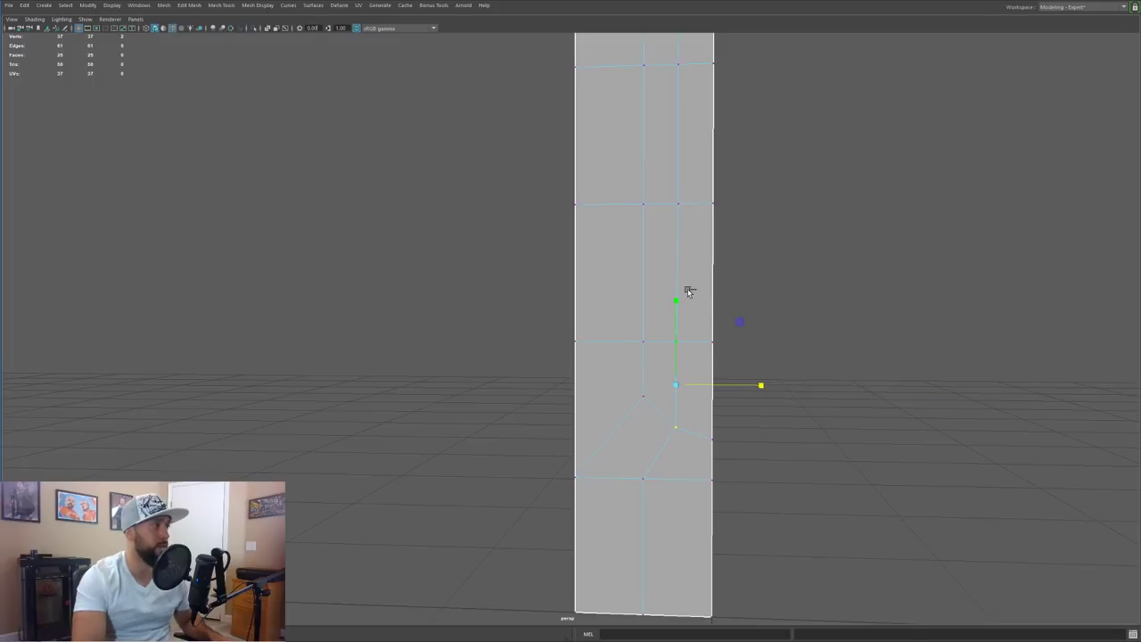
scroll(696, 414, "up", 2)
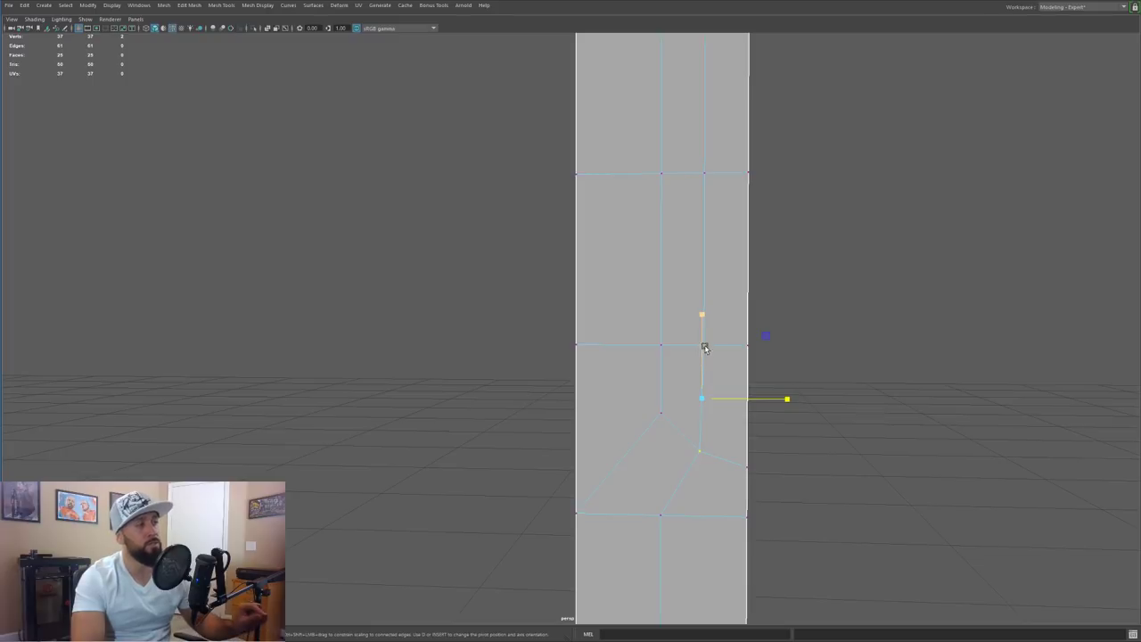
Step: Snap the pivot to the upper of the two selected vertices and scale the pair flat on X to align the lower one
key("w")
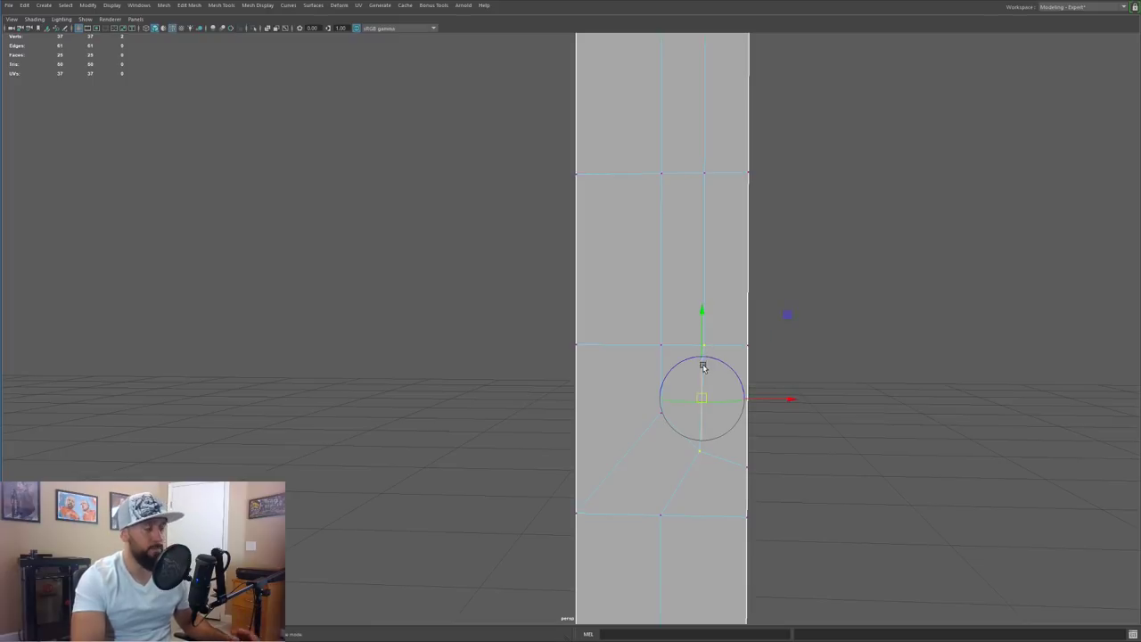
left_click_drag(704, 365, 704, 357)
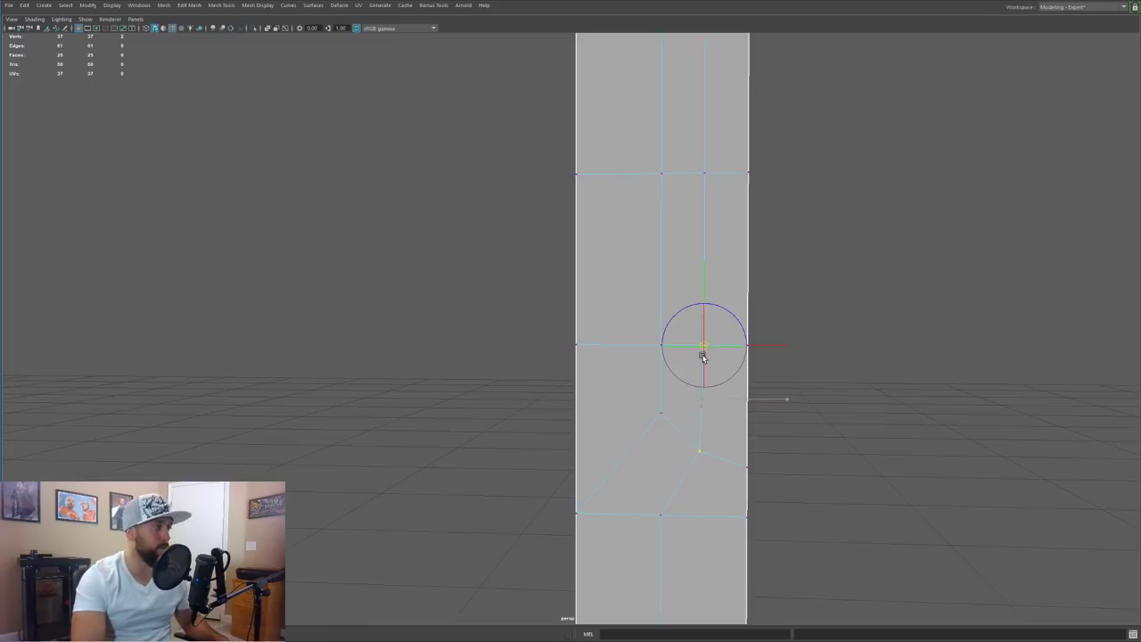
key("r")
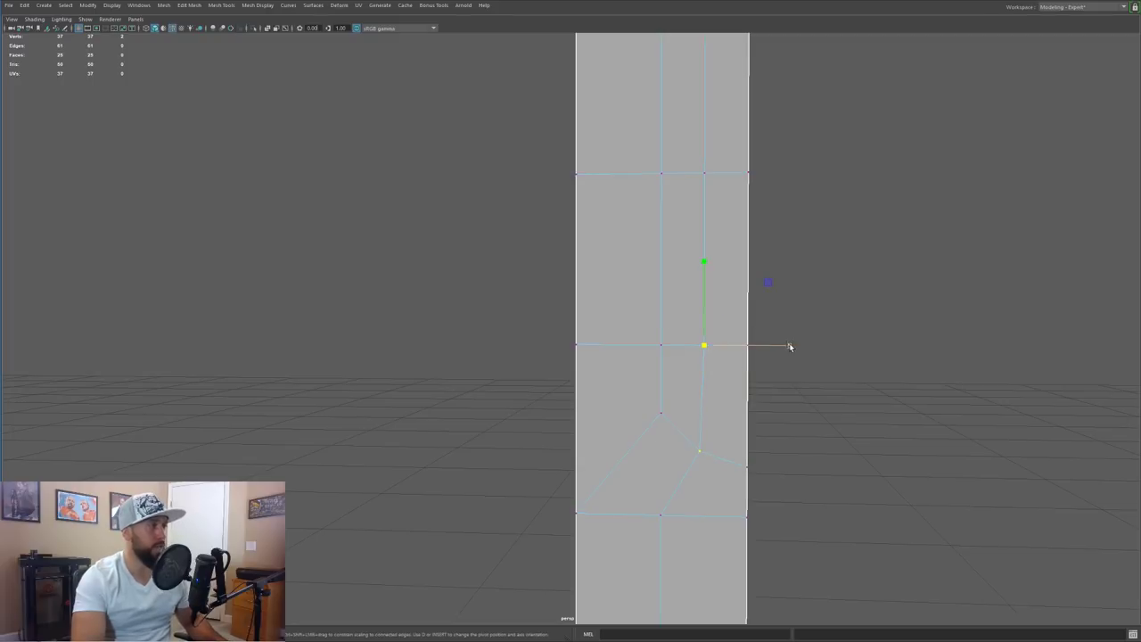
left_click_drag(787, 344, 703, 318)
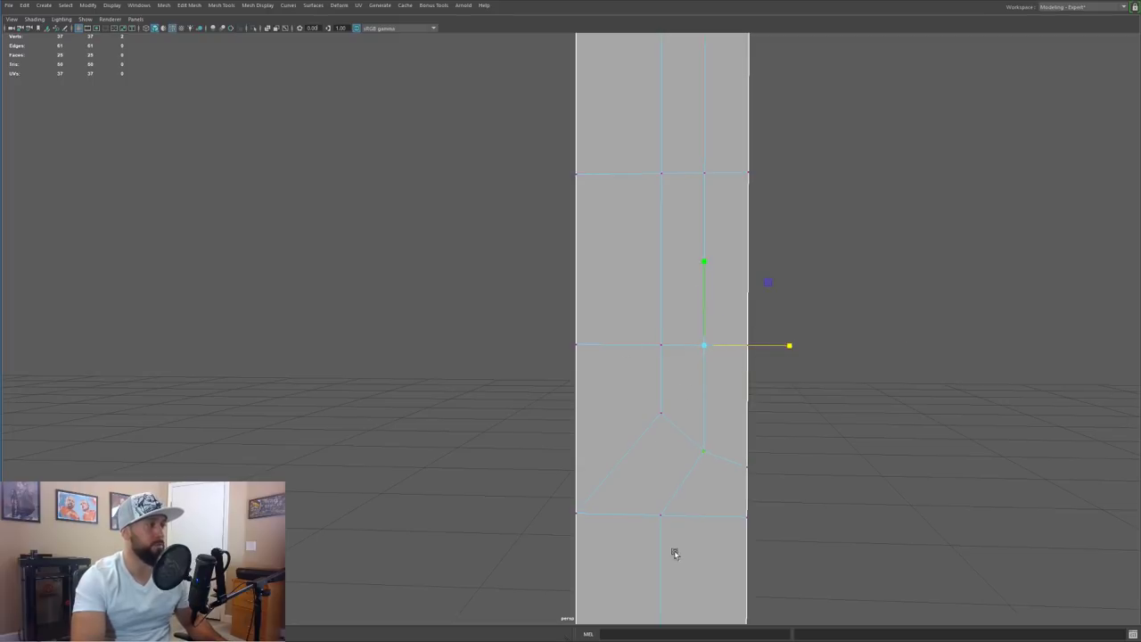
Step: Mirror the whole strip across the X axis with the axis position set to World, combined with the original
left_click_drag(668, 402, 660, 340, "alt")
middle_click_drag(660, 340, 663, 356, "alt")
key("F9")
key("w")
left_click_drag(691, 288, 690, 292)
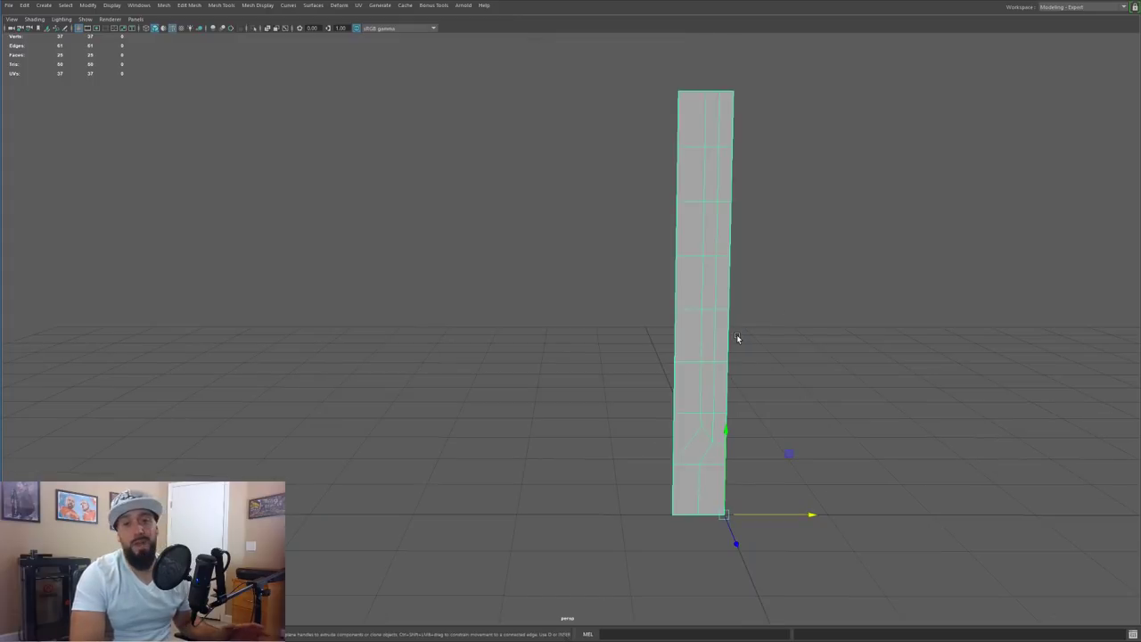
left_click_drag(721, 317, 670, 428, "alt")
left_click_drag(668, 311, 639, 242, "alt")
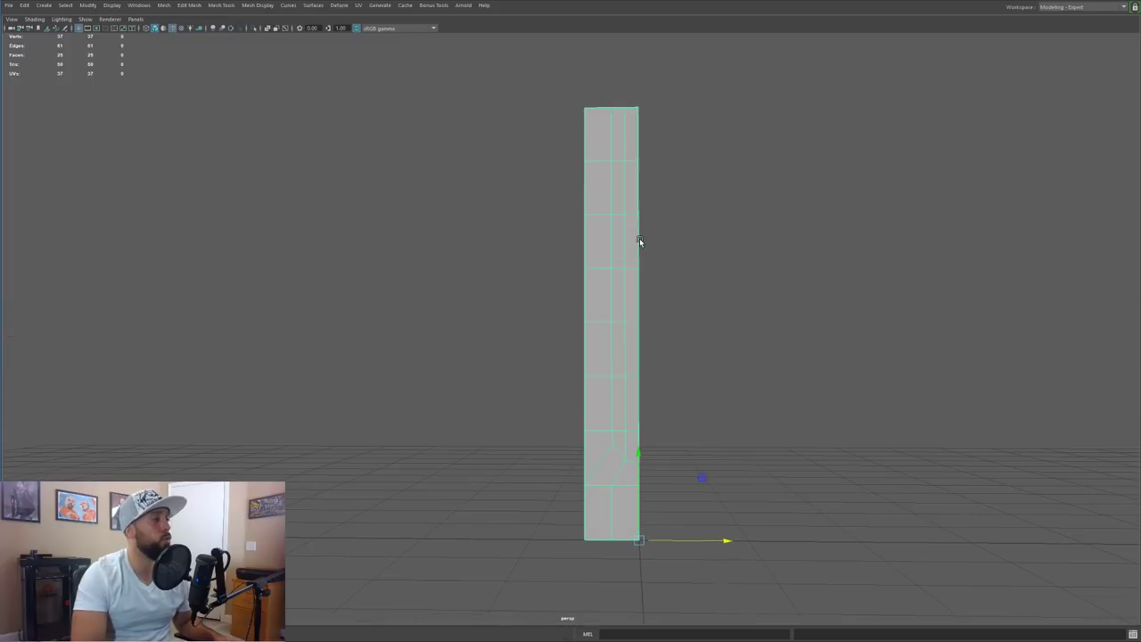
right_click(612, 290, "shift")
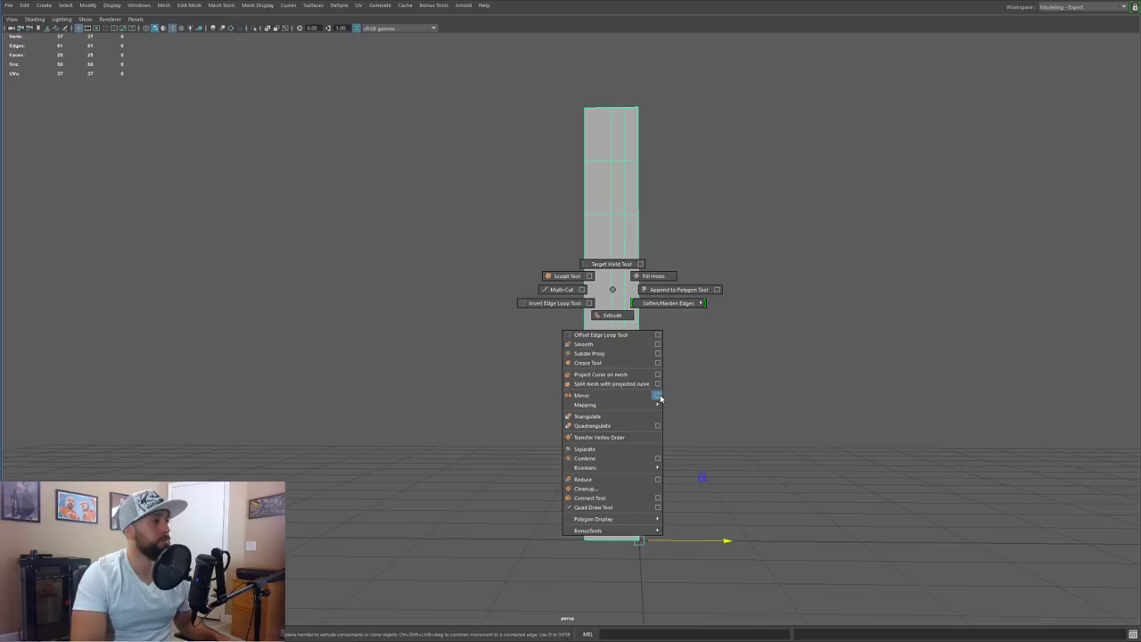
left_click(658, 395)
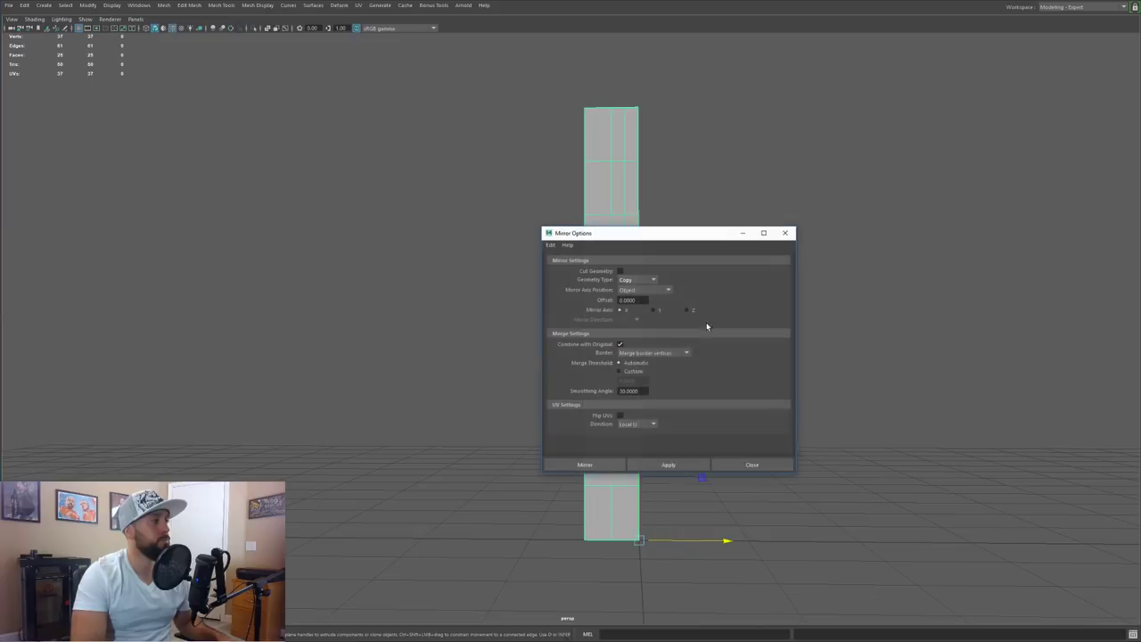
left_click(637, 291)
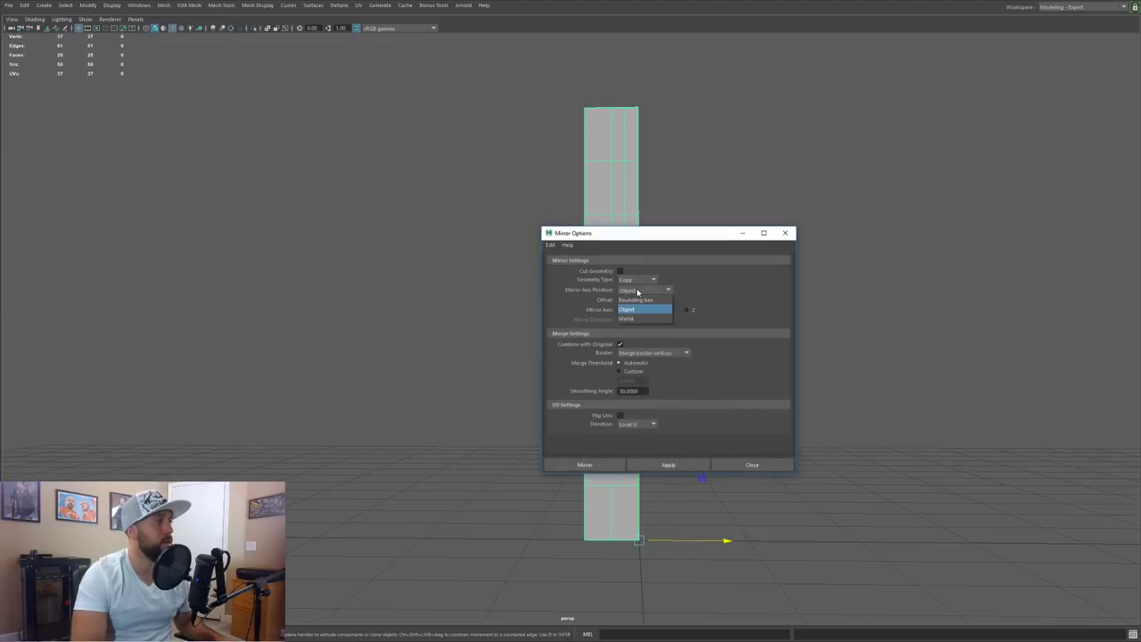
left_click(628, 318)
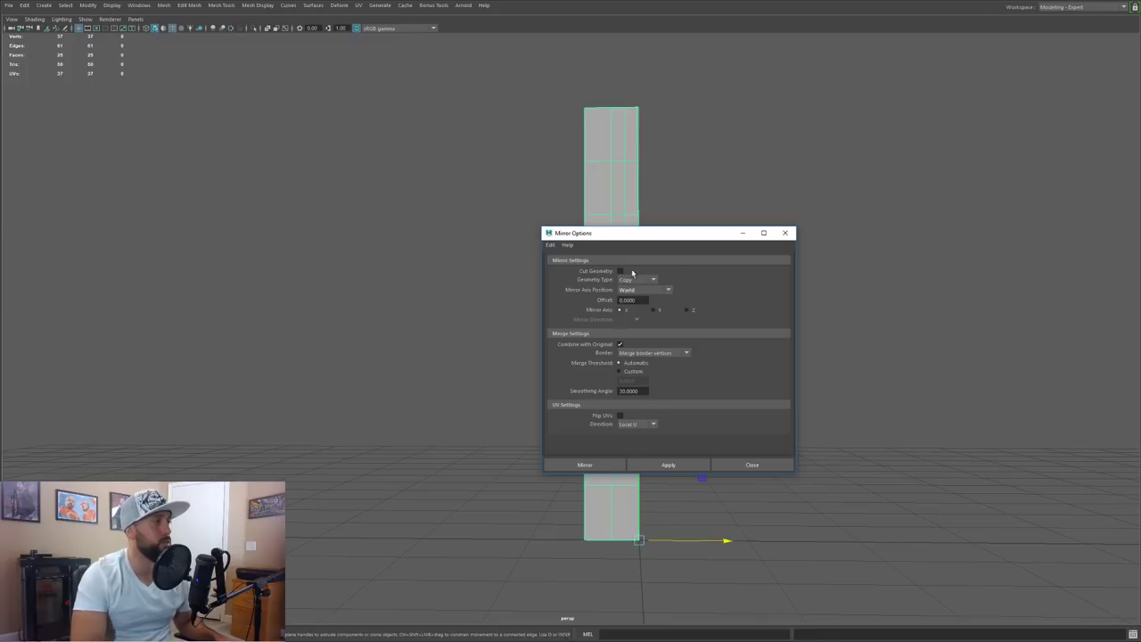
left_click(610, 466)
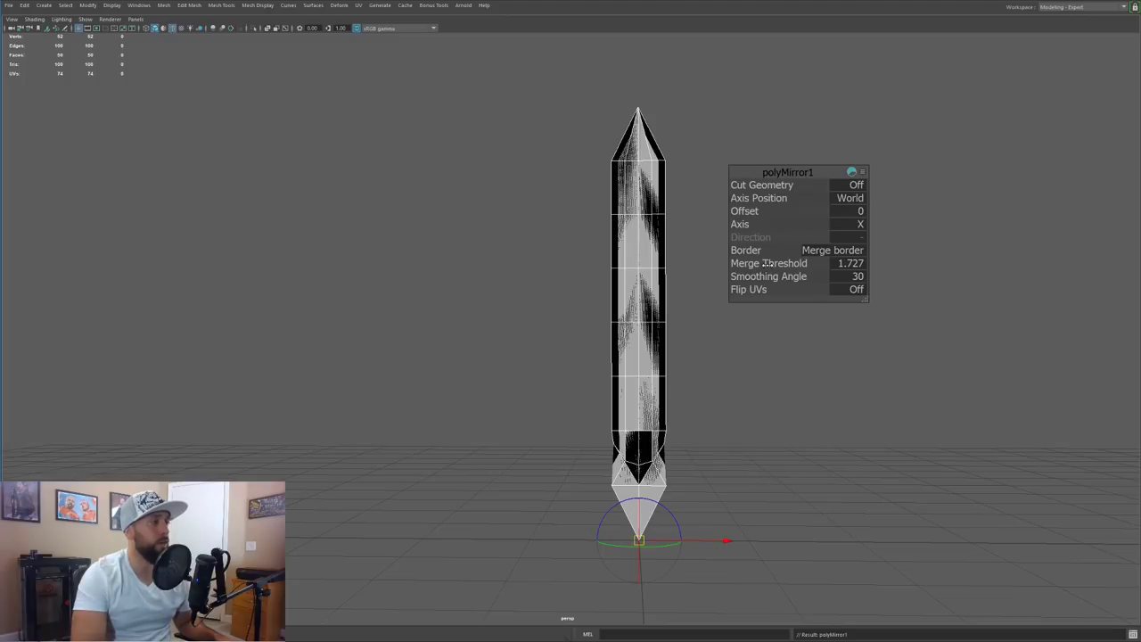
Step: Set the mirror's merge threshold to 0.01
left_click_drag(767, 263, 749, 264)
middle_click_drag(710, 247, 690, 248)
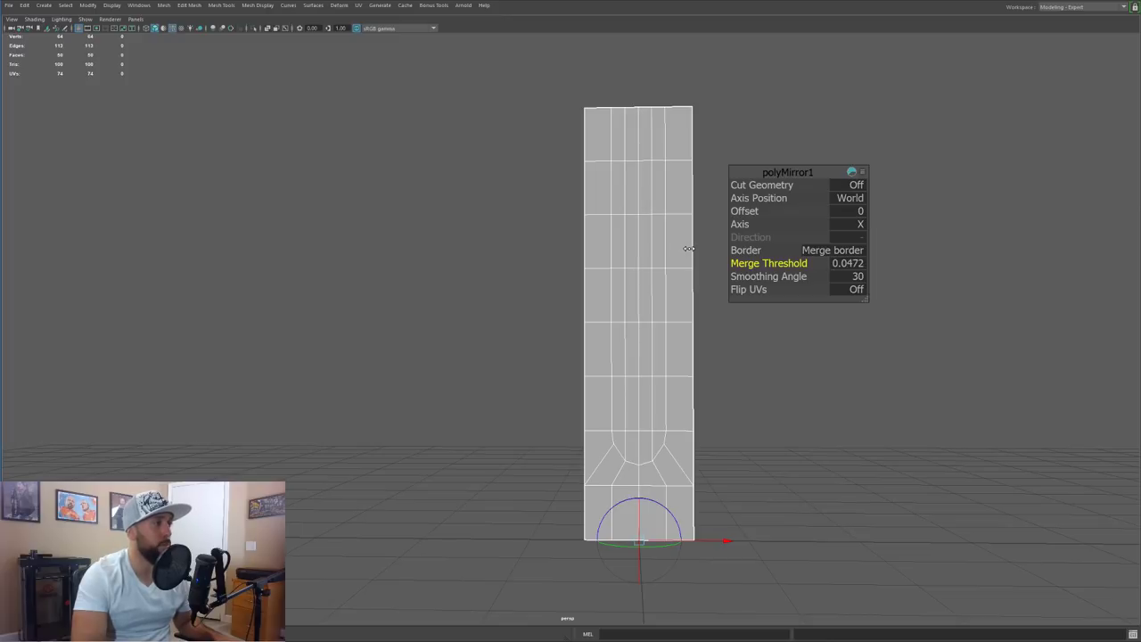
left_click(848, 263)
type("0.01")
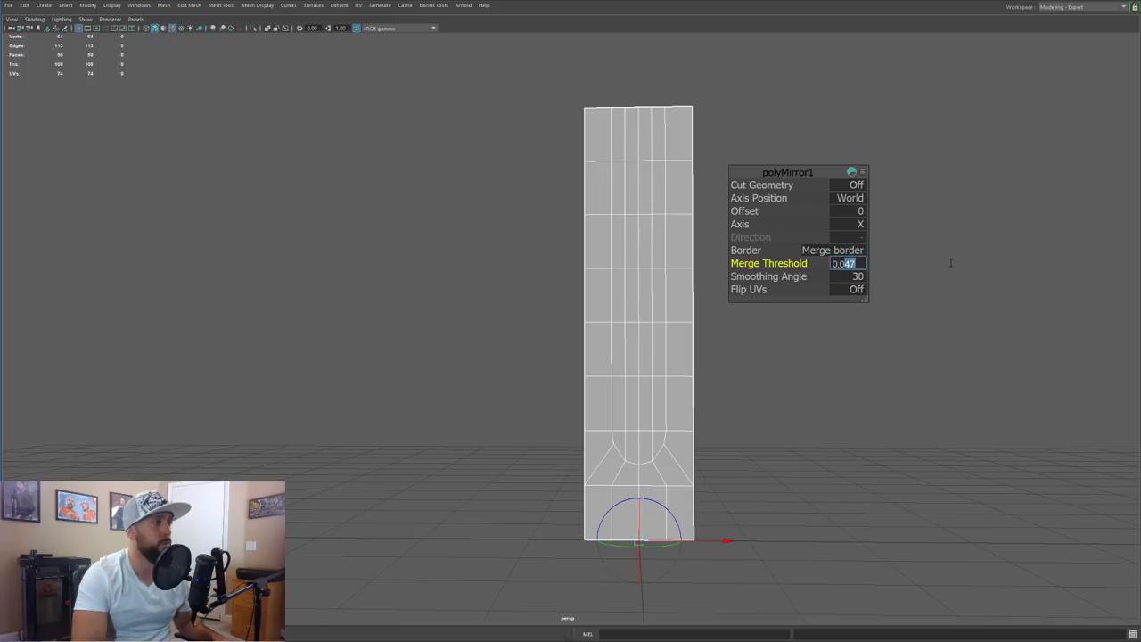
key("Return")
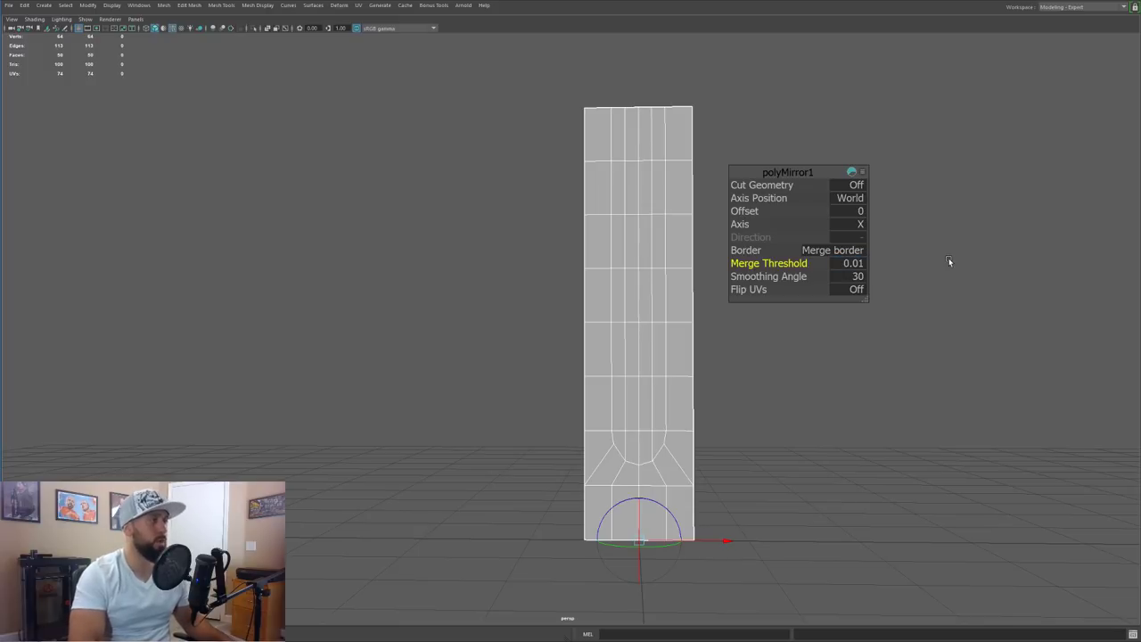
Step: Select all faces inside the mirrored strip's U-shaped loop and extrude them with a thickness of 0.13
left_click_drag(599, 247, 601, 245, "alt")
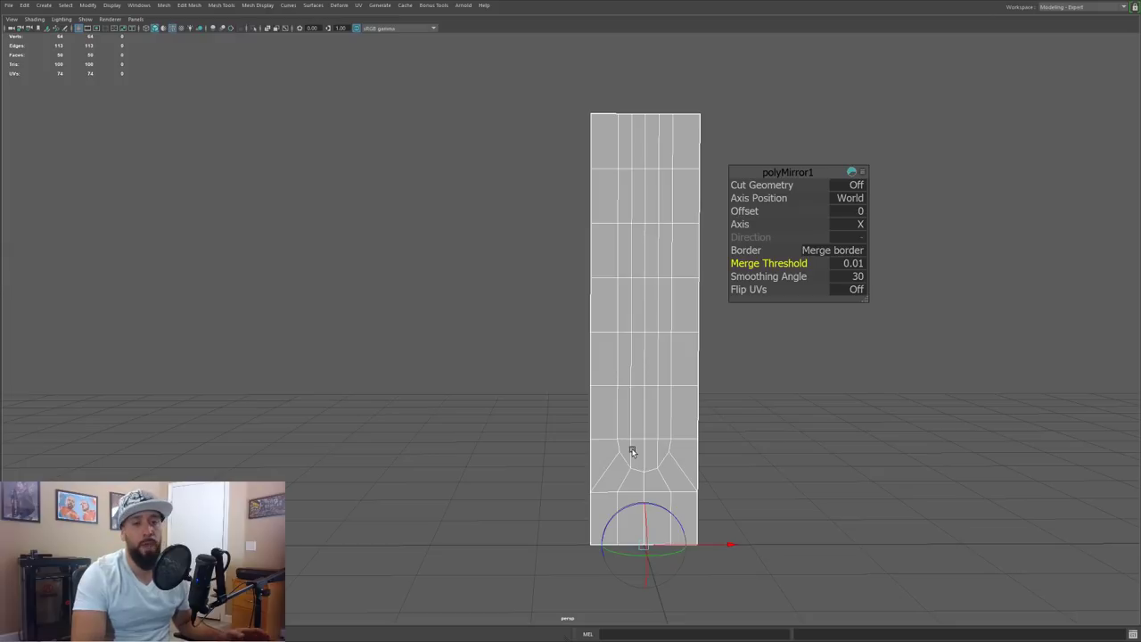
right_click_drag(627, 326, 650, 318)
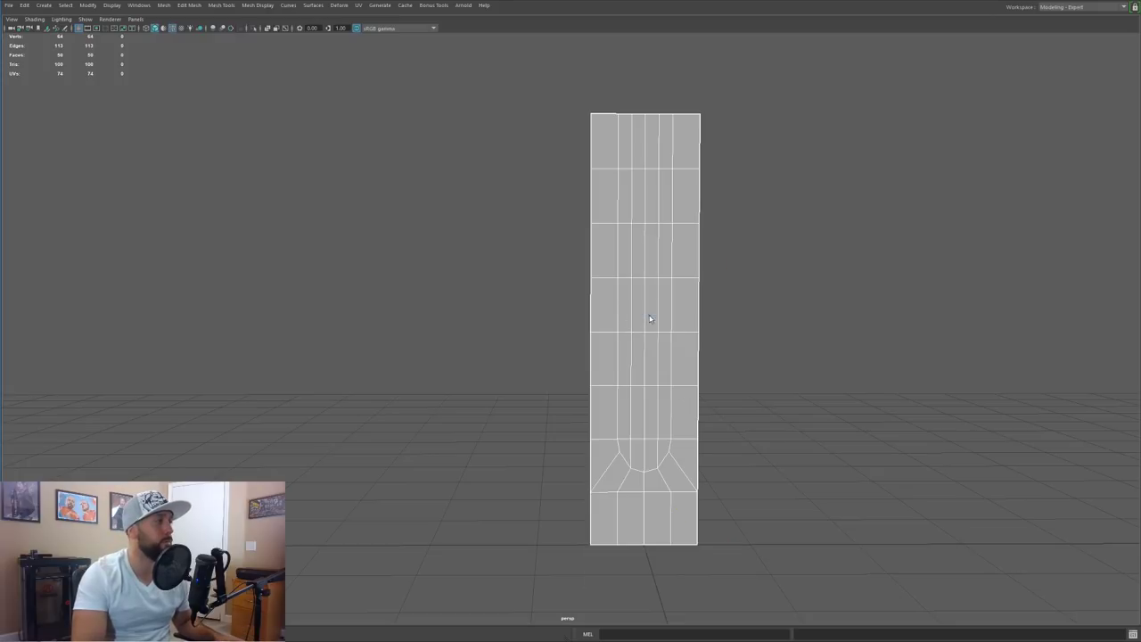
left_click(633, 351)
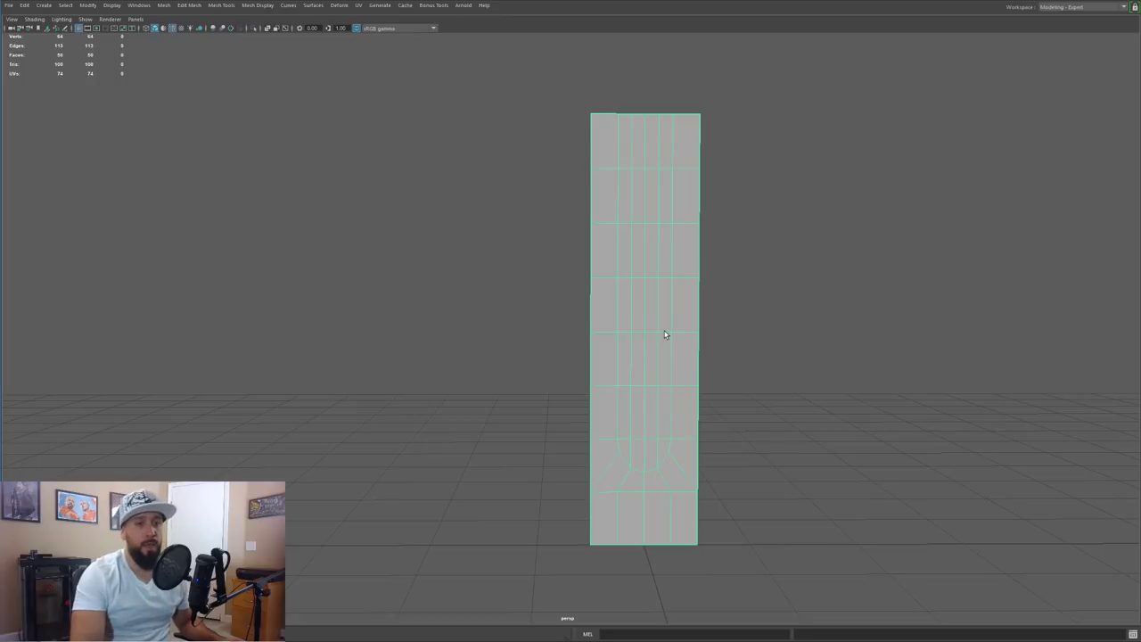
left_click_drag(667, 321, 637, 339, "alt")
right_click_drag(634, 298, 635, 324)
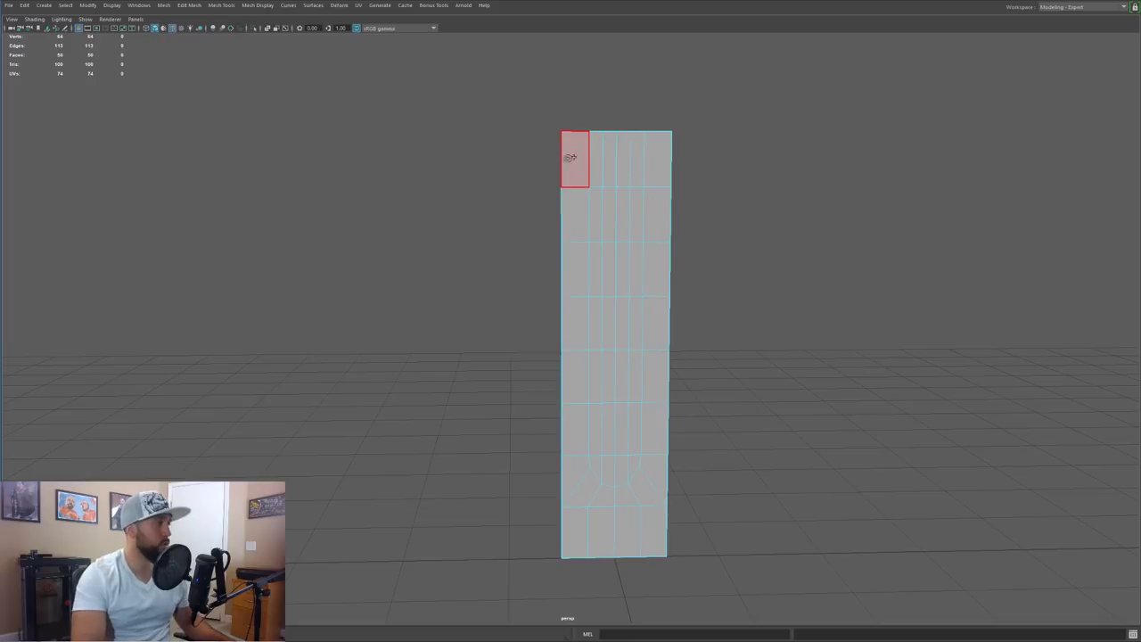
mouse_move(593, 162)
left_mouse_down()
mouse_move(619, 160)
mouse_move(637, 179)
mouse_move(598, 211)
mouse_move(604, 264)
mouse_move(630, 270)
mouse_move(593, 349)
mouse_move(632, 400)
mouse_move(604, 438)
mouse_move(603, 462)
mouse_move(633, 469)
left_mouse_up()
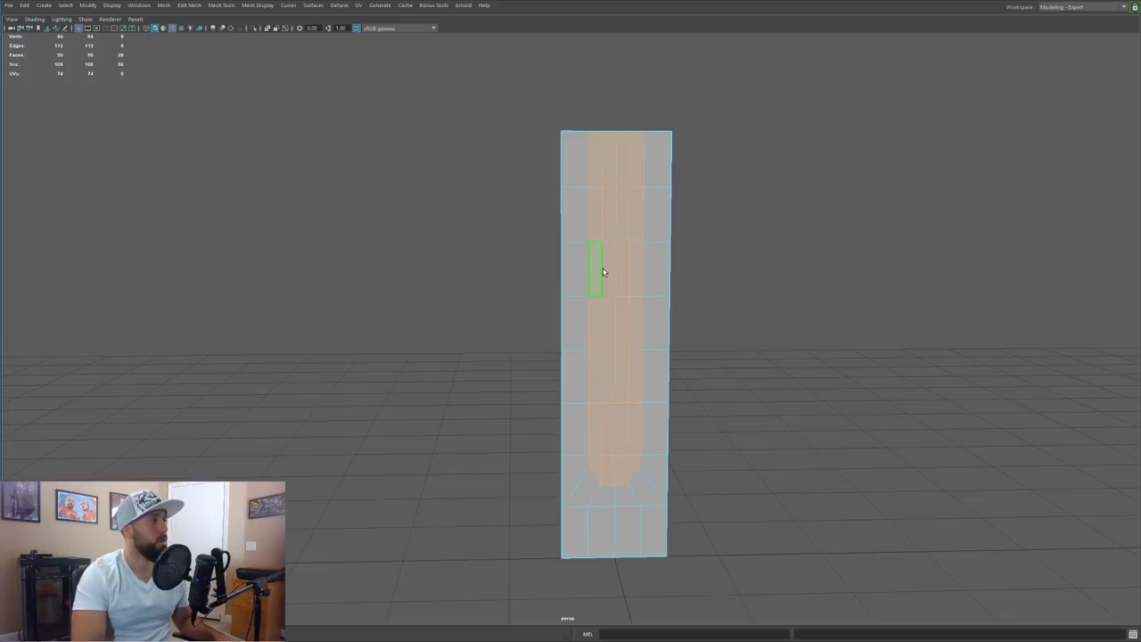
left_click_drag(604, 268, 580, 274, "alt")
key("ctrl+e")
left_click_drag(550, 326, 535, 301, "alt")
left_click_drag(747, 184, 754, 182)
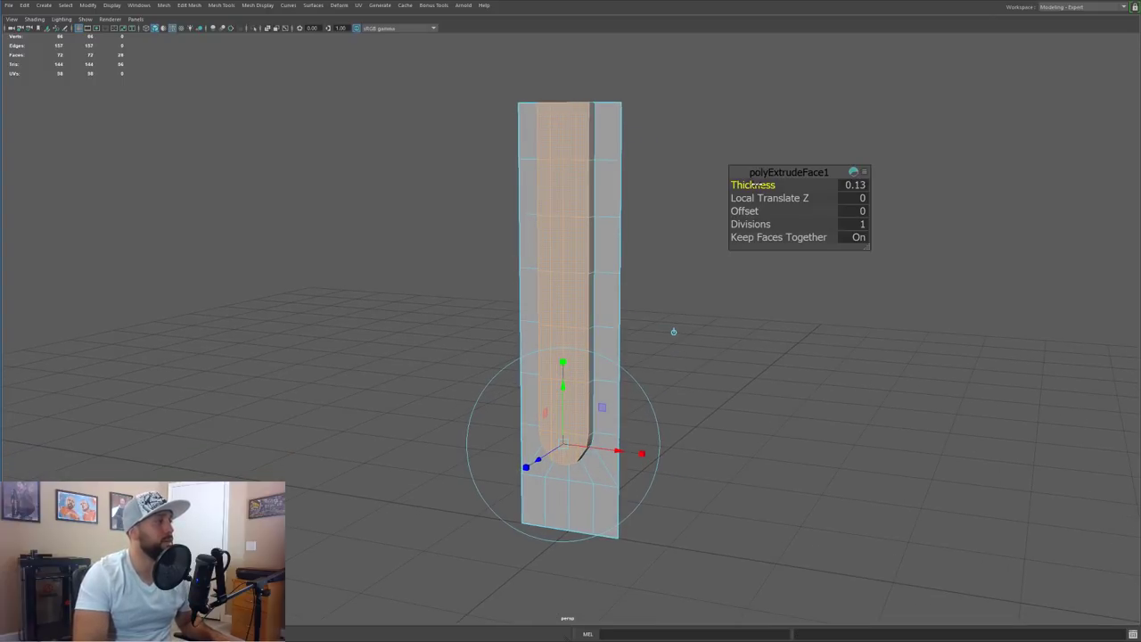
left_click_drag(627, 245, 591, 232, "alt")
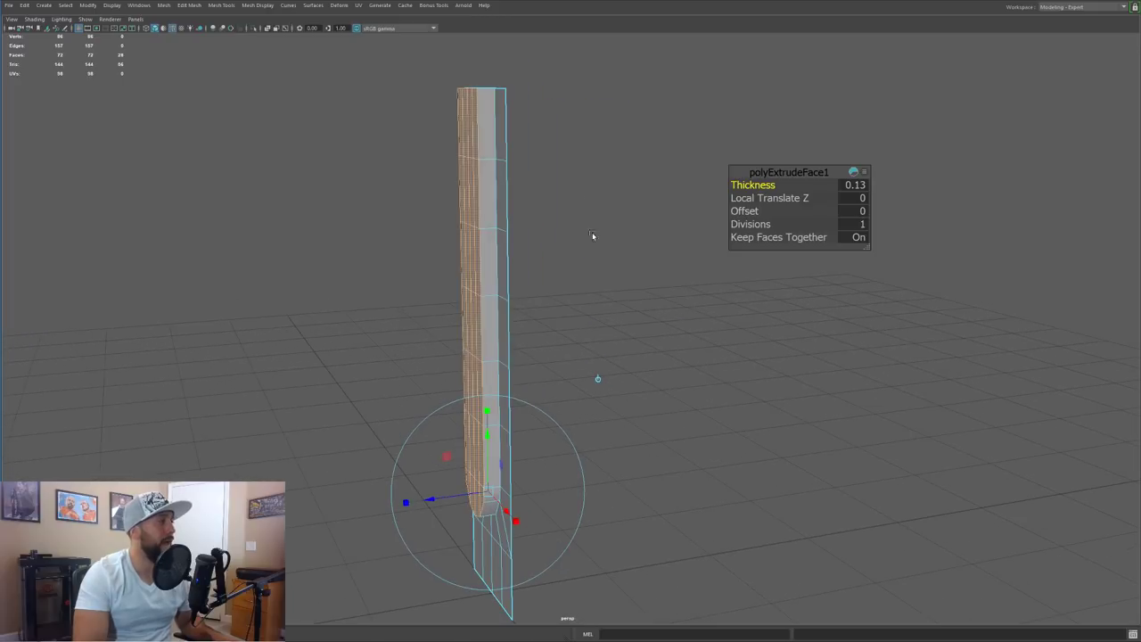
Step: Set the extrusion's thickness to 0.09 and its divisions to 3
left_click_drag(744, 184, 744, 185)
left_click(754, 223)
middle_click_drag(597, 378, 597, 378)
left_click_drag(688, 235, 647, 217, "alt")
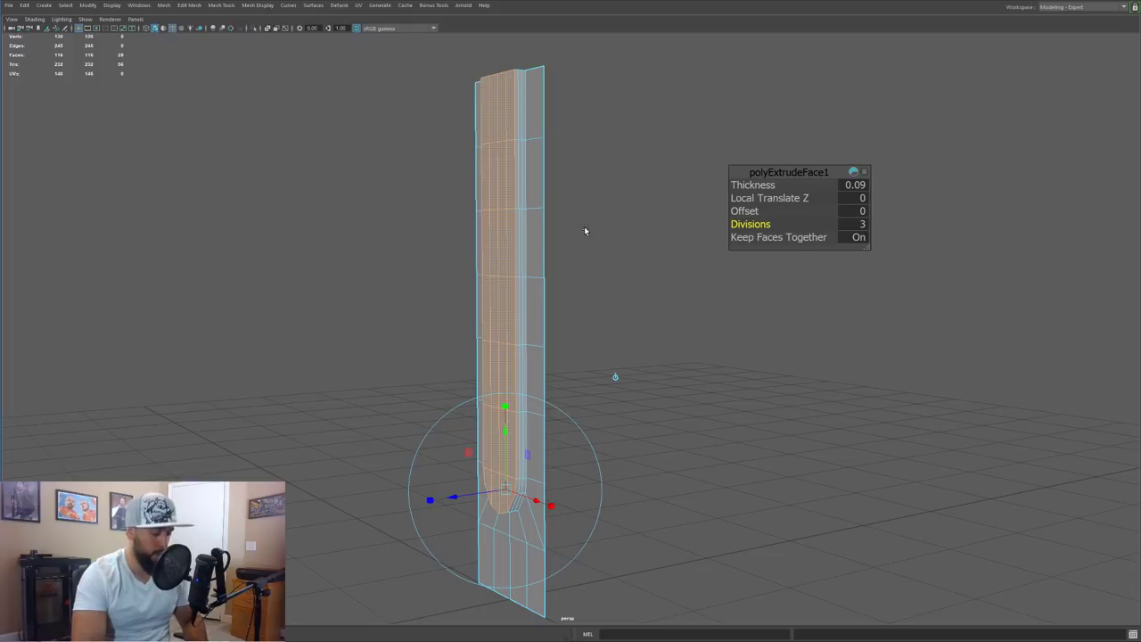
Step: Preview the extruded panel in smooth mesh display from another angle, and return to the unsmoothed display
key("3")
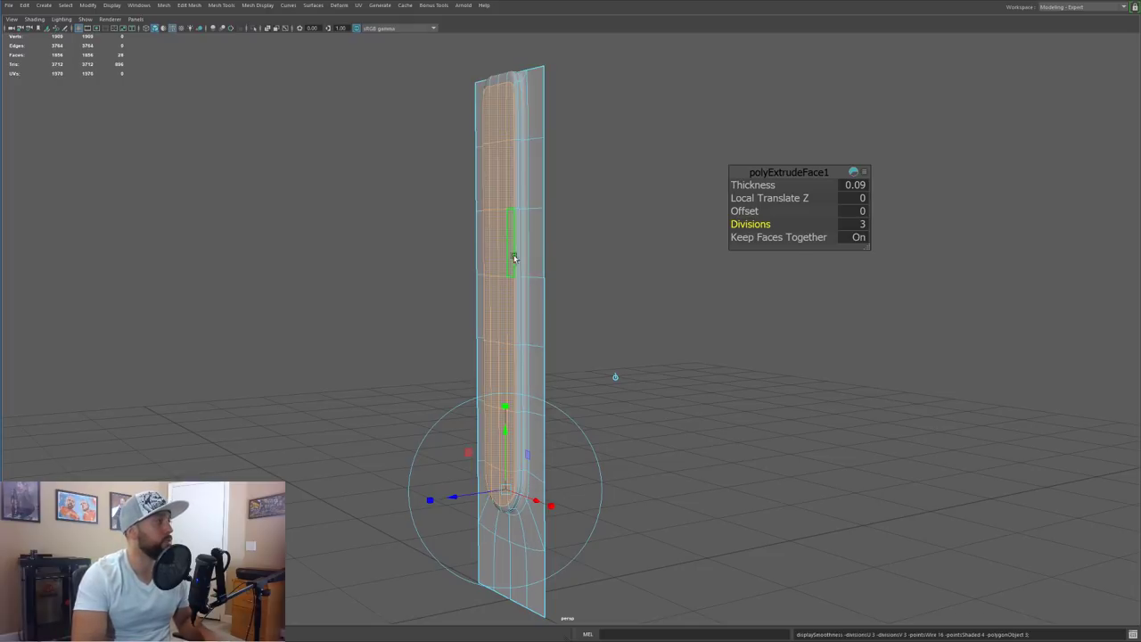
left_click_drag(520, 298, 607, 297, "alt")
key("1")
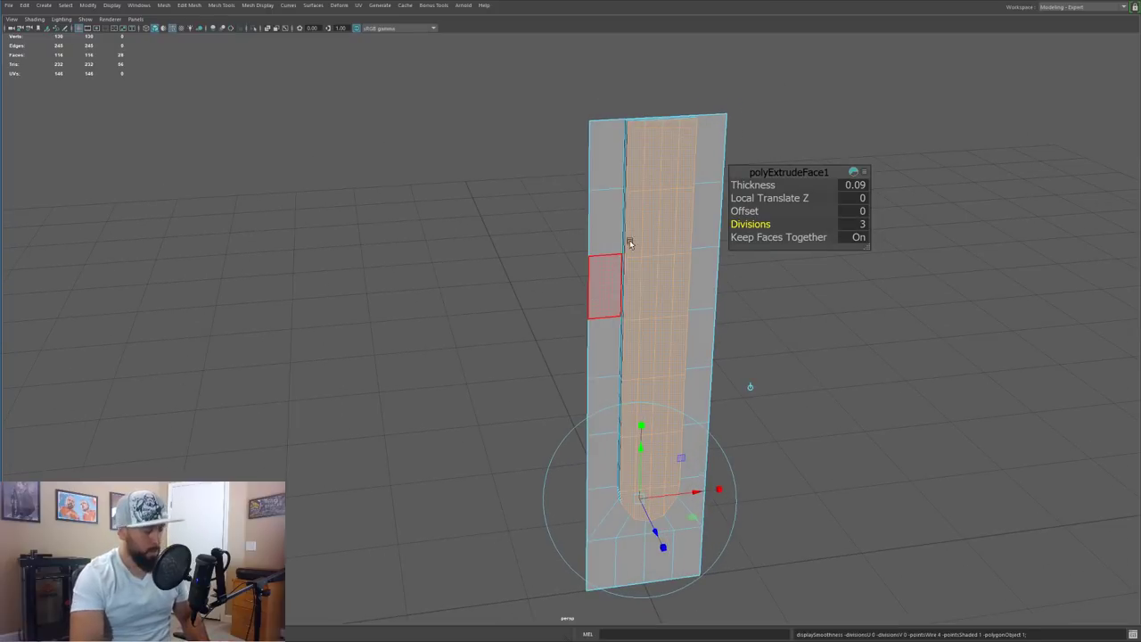
Step: Select the narrow cap faces along the open upper end of the extrusion and delete them
left_click_drag(663, 163, 418, 225, "alt")
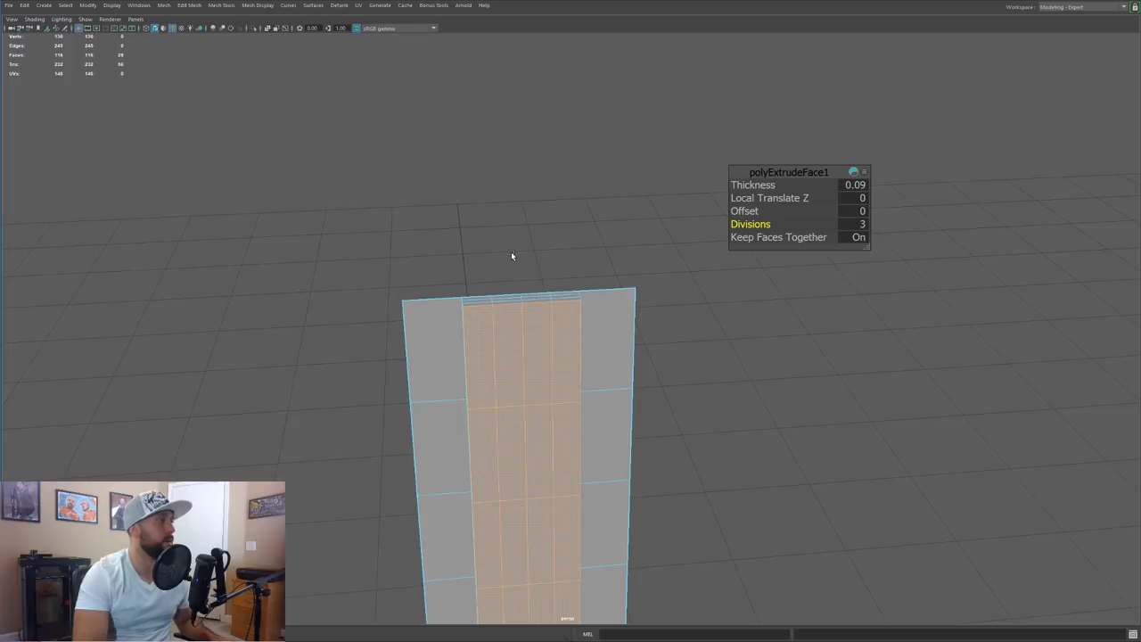
key("F11")
left_click_drag(517, 247, 466, 234, "alt")
left_click_drag(386, 244, 706, 280)
left_click_drag(735, 371, 389, 328)
left_click_drag(306, 315, 306, 315, "ctrl")
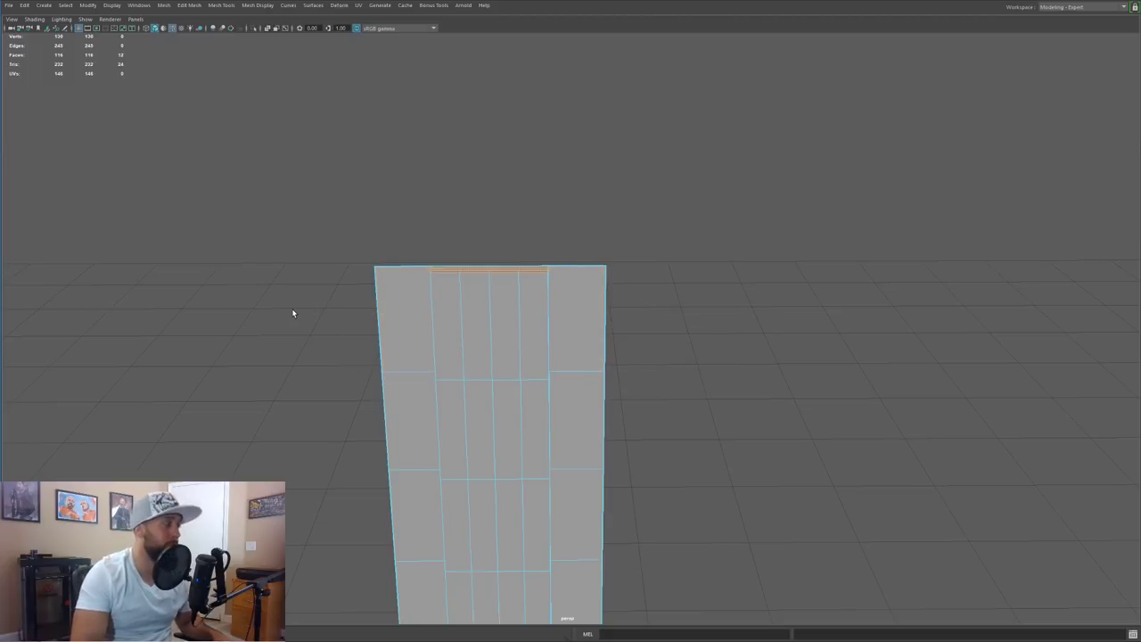
key("Delete")
Step: Select the whole panel in object mode and duplicate it along X beside the original
left_click_drag(326, 342, 337, 304, "alt")
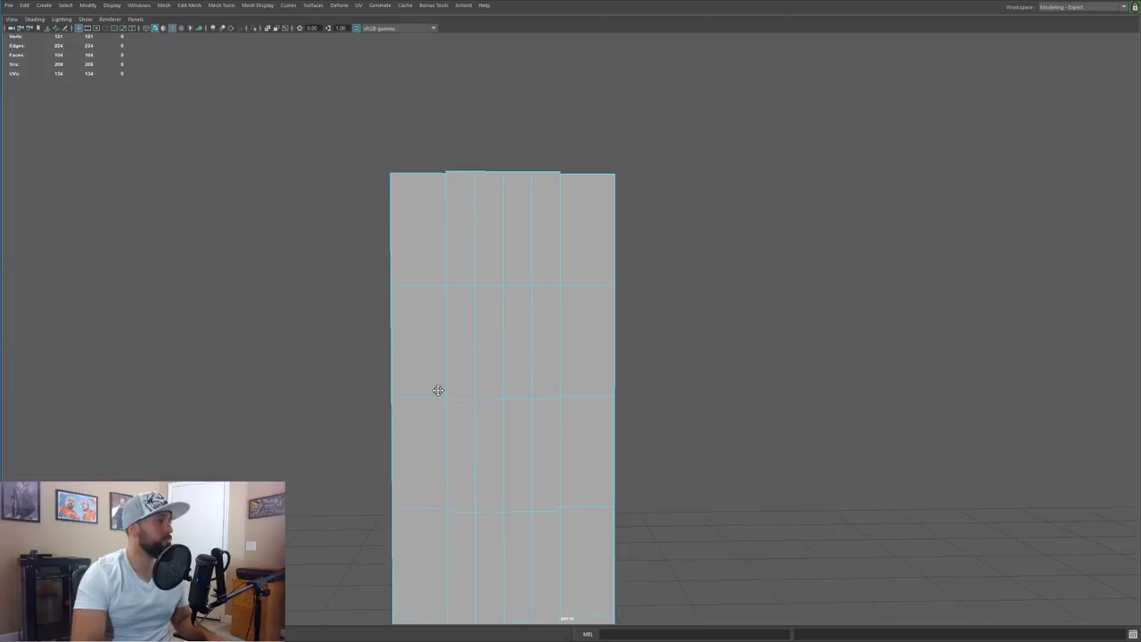
middle_click_drag(437, 405, 430, 142, "alt")
left_click_drag(460, 354, 482, 216, "alt")
middle_click_drag(482, 217, 496, 348, "alt")
right_click_drag(496, 347, 446, 349, "alt")
left_click_drag(446, 349, 474, 344, "alt")
right_click_drag(493, 305, 528, 288)
left_click_drag(529, 288, 535, 332, "alt")
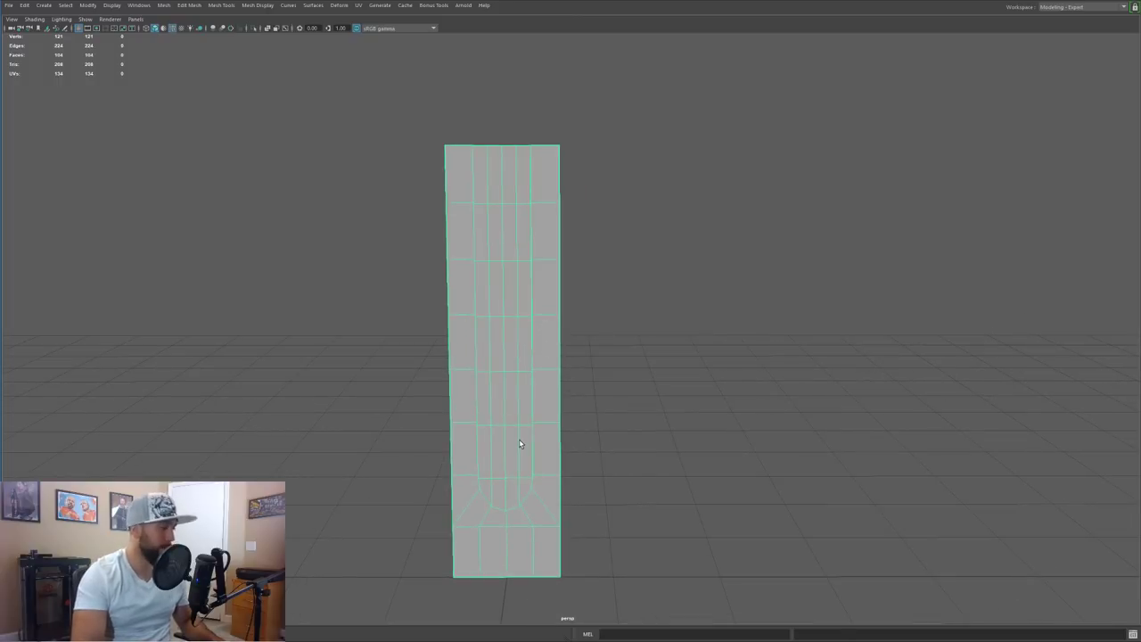
key("w")
left_click_drag(596, 577, 729, 578, "shift")
Step: Snap the duplicate panel's lower inner corner to the original's lower corner so their side edges meet
key("e")
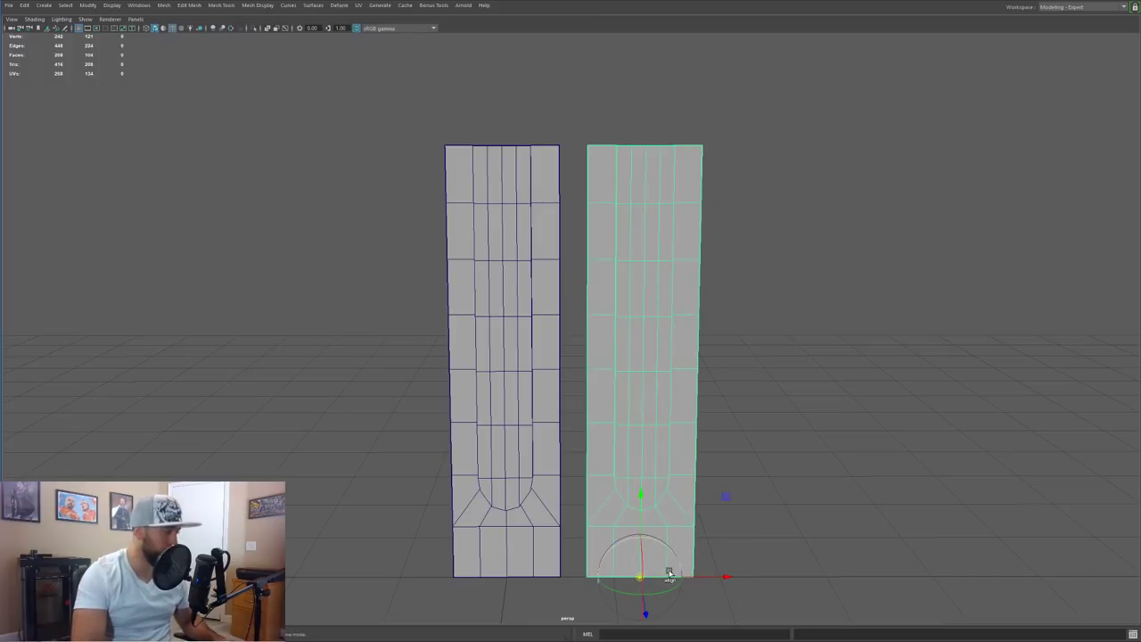
key("v")
left_click_drag(639, 577, 576, 578)
key("w")
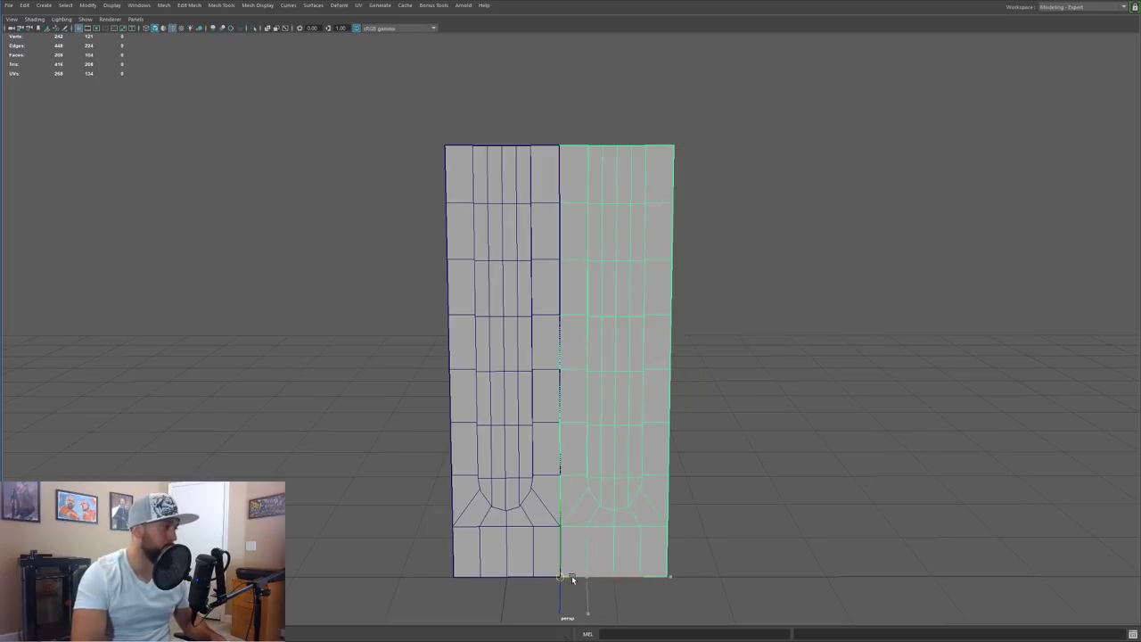
Step: Duplicate the second panel and snap the copy's lower corner to its free lower corner, forming a row of three
right_click_drag(606, 390, 627, 374)
key("ctrl+d")
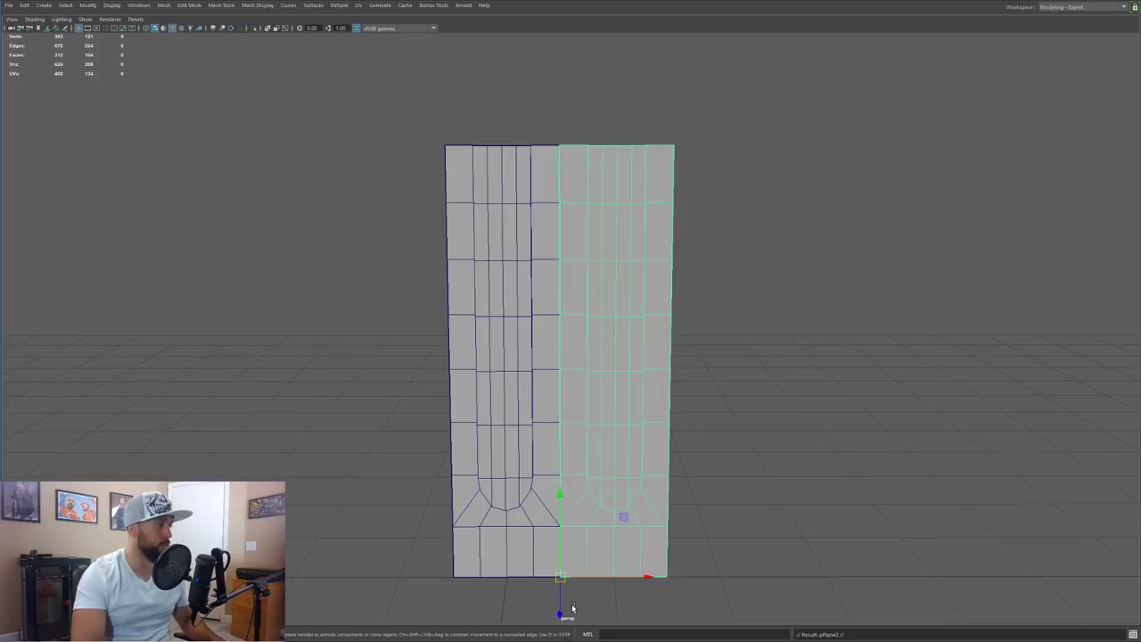
left_click_drag(559, 579, 737, 428)
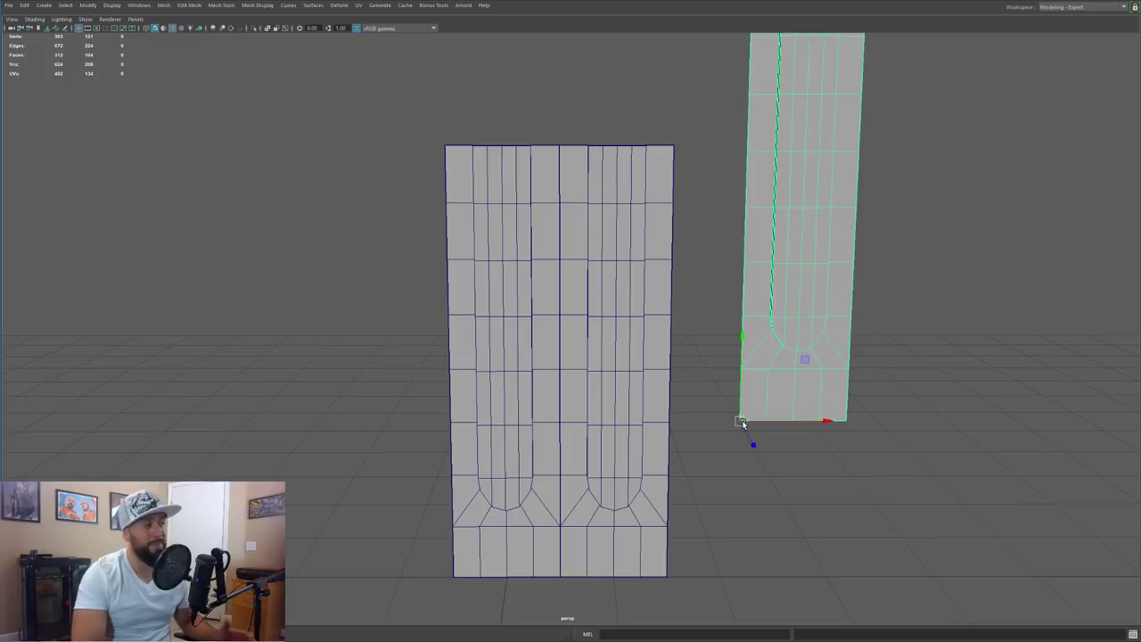
left_click_drag(741, 421, 680, 564)
mouse_move(786, 390)
left_mouse_down("alt")
mouse_move(802, 395)
mouse_move(797, 374)
mouse_move(833, 357)
mouse_move(805, 386)
left_mouse_up("alt")
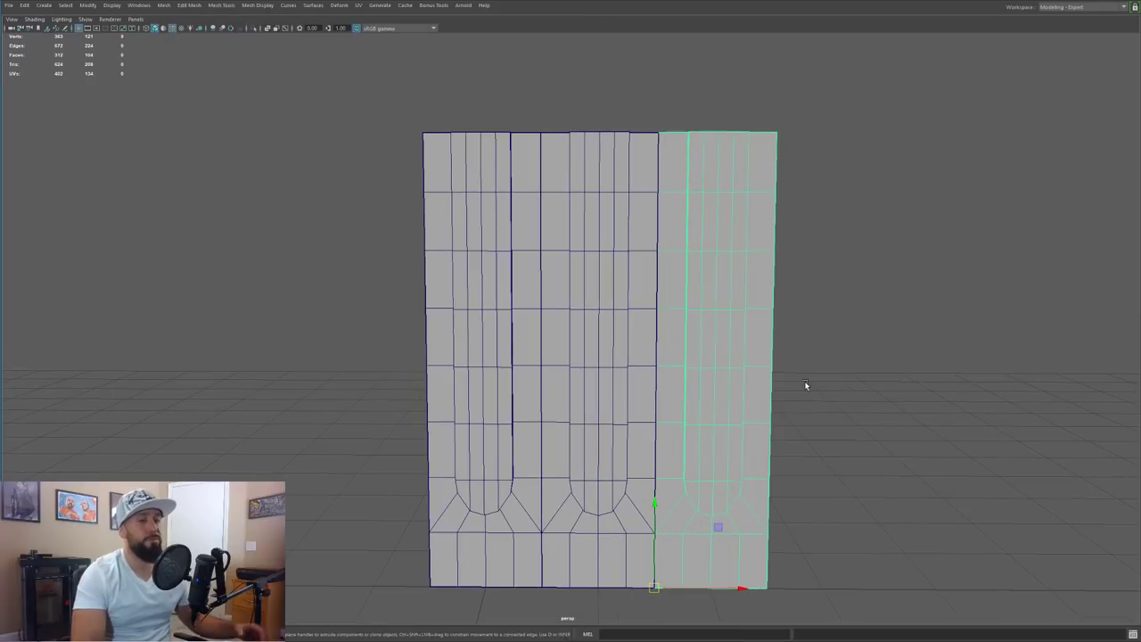
Step: Select all three panels in object mode and combine them into one mesh
right_click_drag(636, 354, 832, 559)
left_click_drag(843, 589, 239, 141)
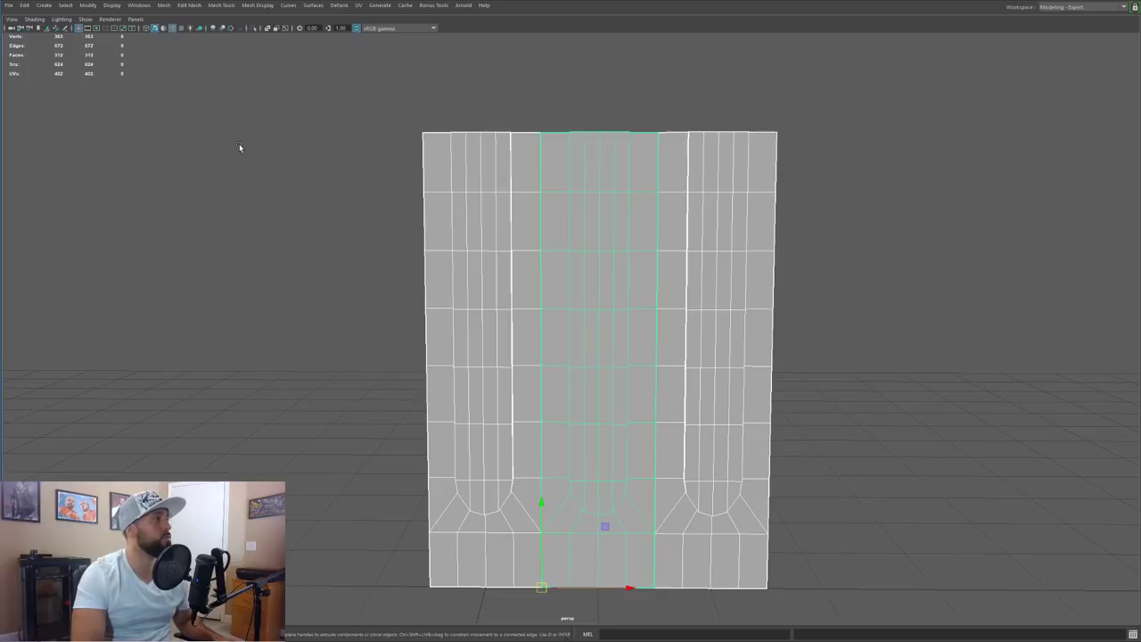
left_click(162, 6)
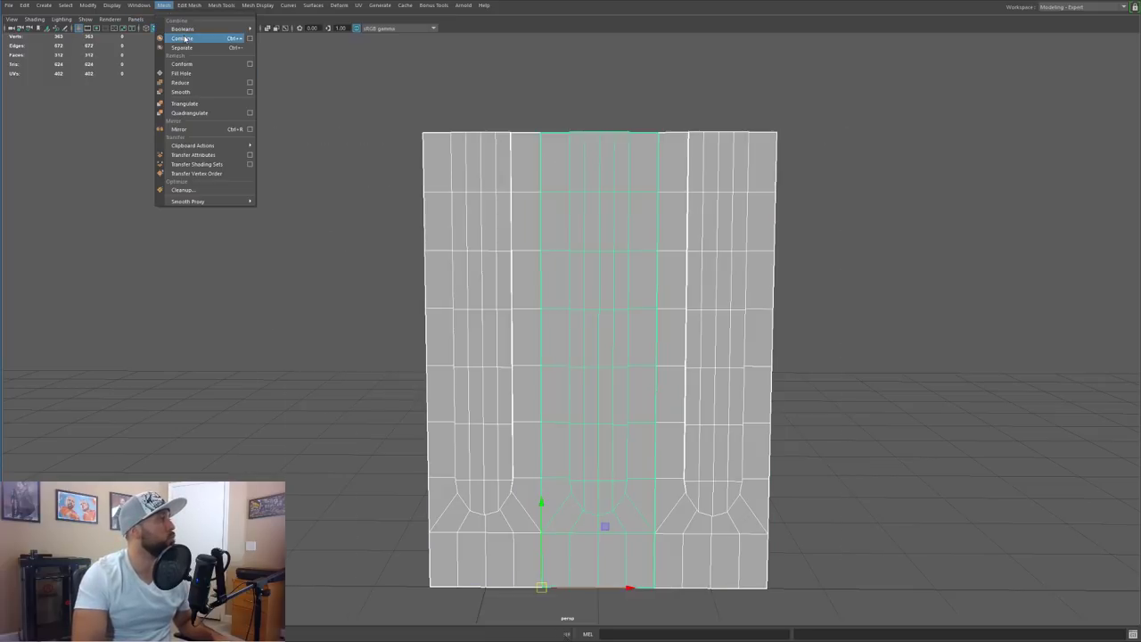
left_click(185, 38)
left_click_drag(294, 186, 269, 219, "alt")
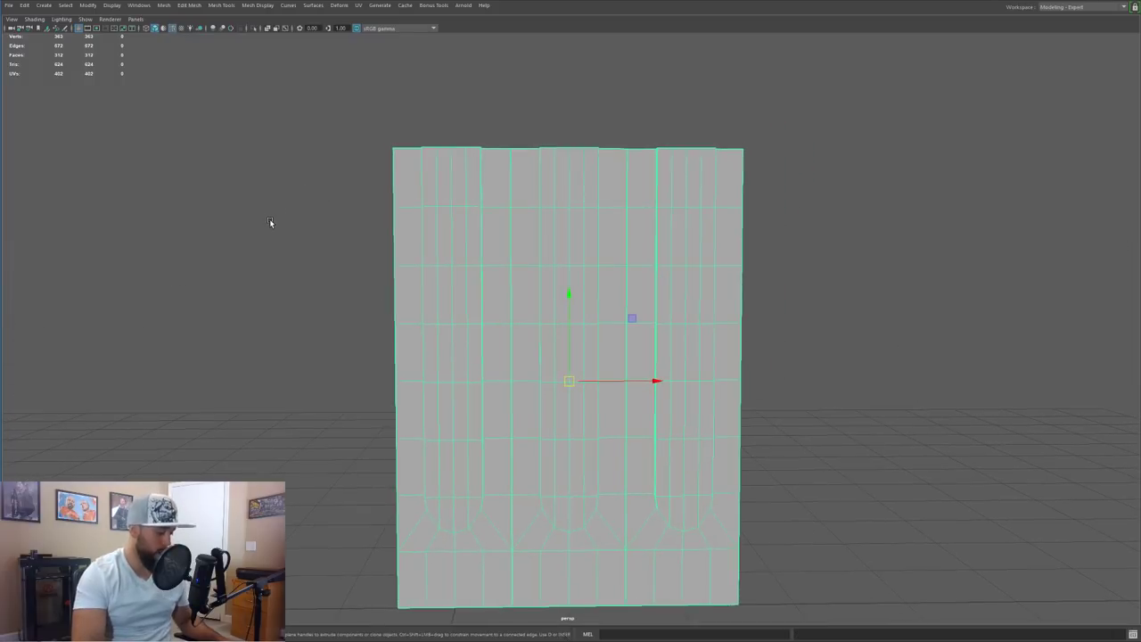
Step: Merge all the combined mesh's coincident vertices with a 0.01 distance threshold, and check it in smooth mesh preview
key("F9")
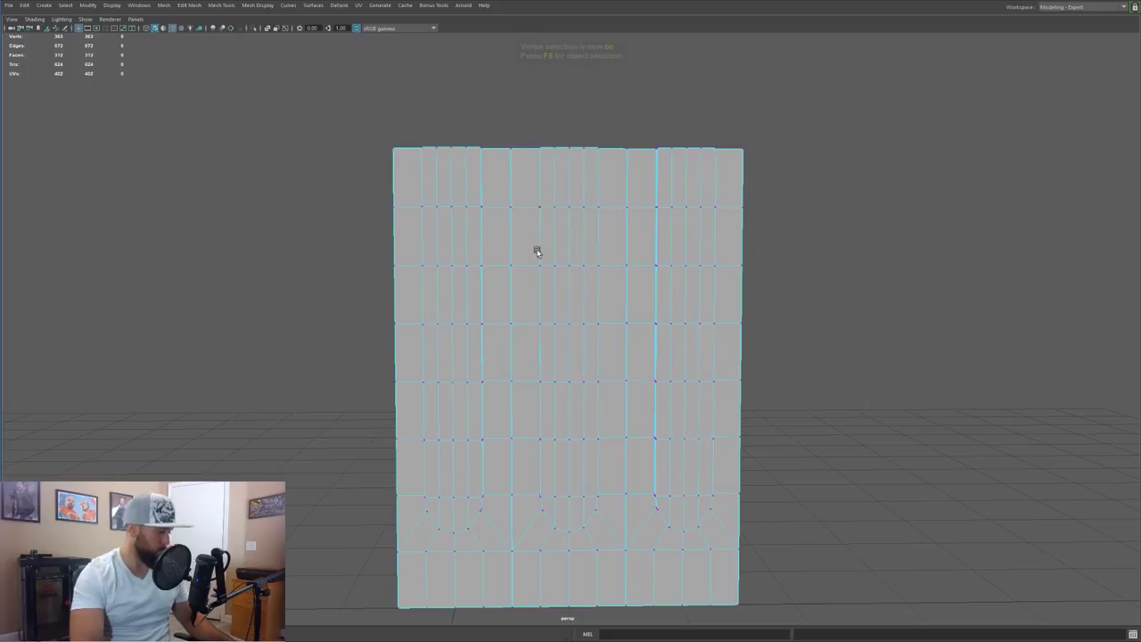
scroll(529, 268, "down", 4)
scroll(512, 325, "up", 1)
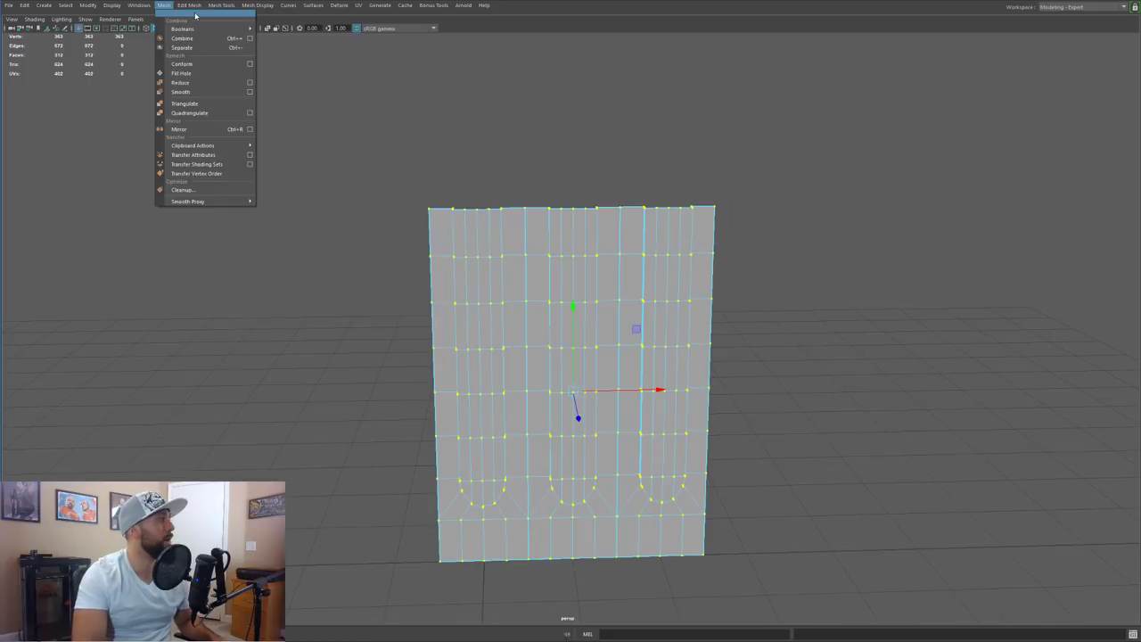
left_click(189, 5)
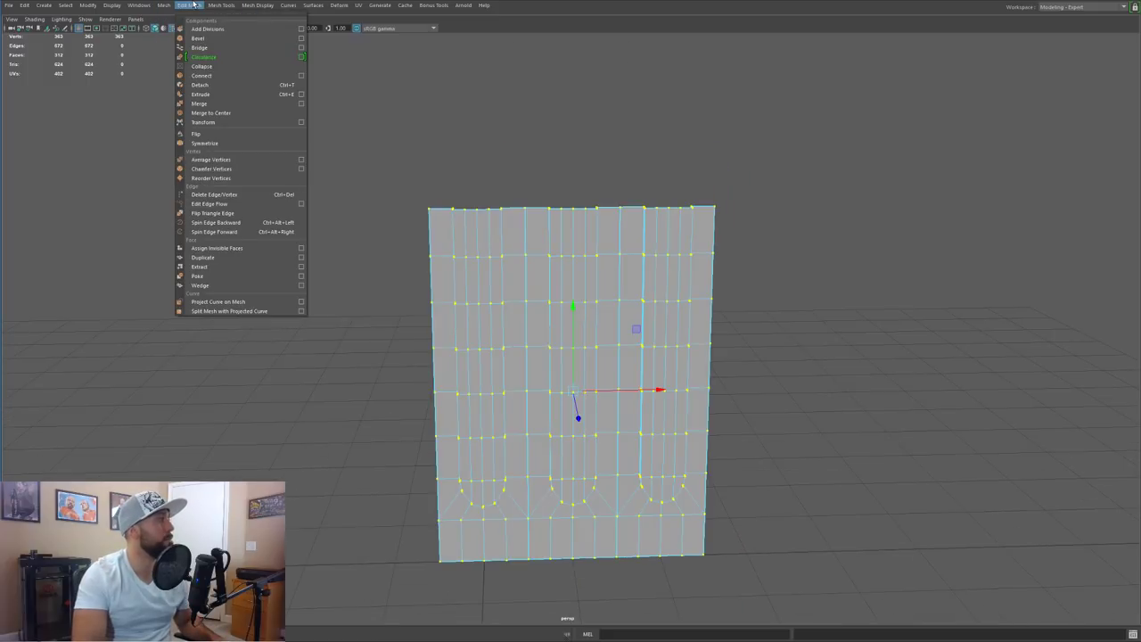
left_click(205, 104)
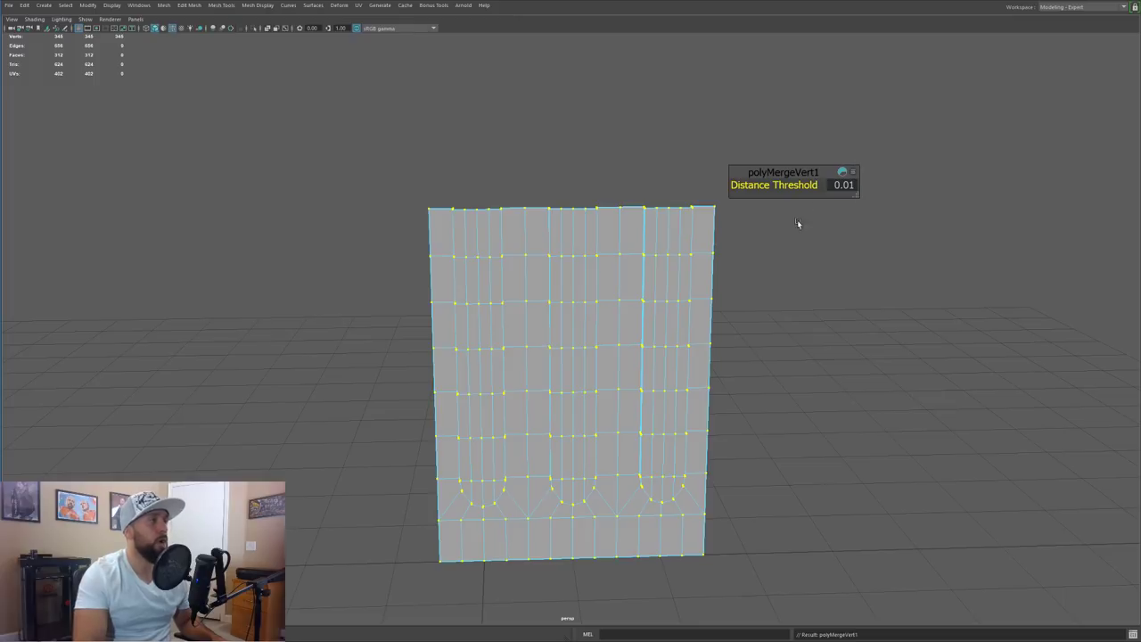
right_click_drag(509, 321, 528, 313)
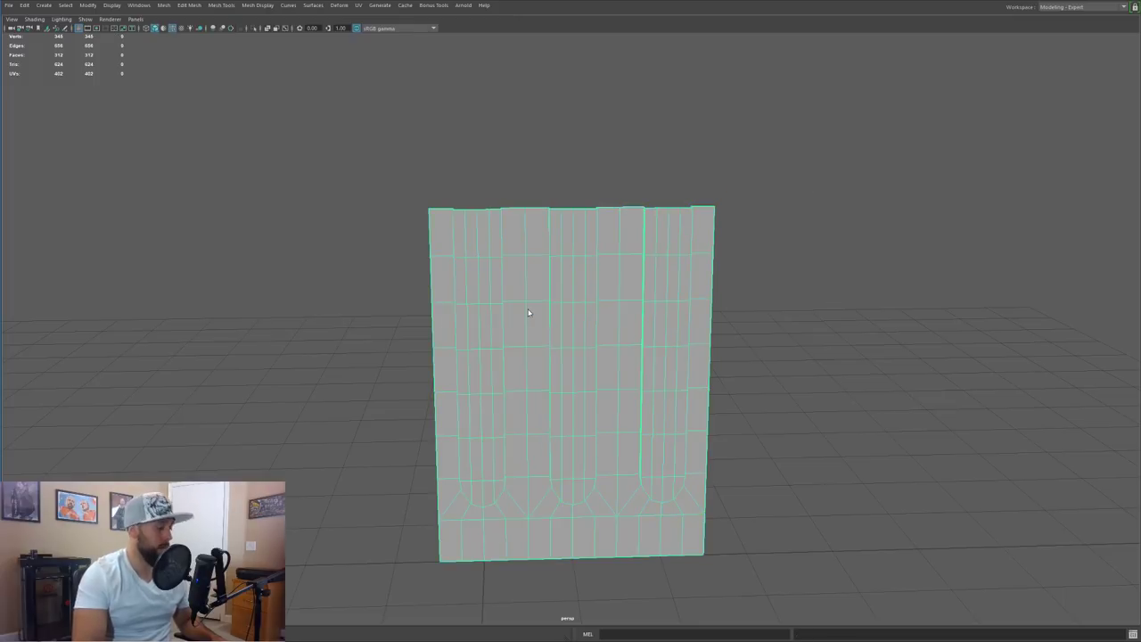
key("3")
left_click_drag(527, 303, 502, 265, "alt")
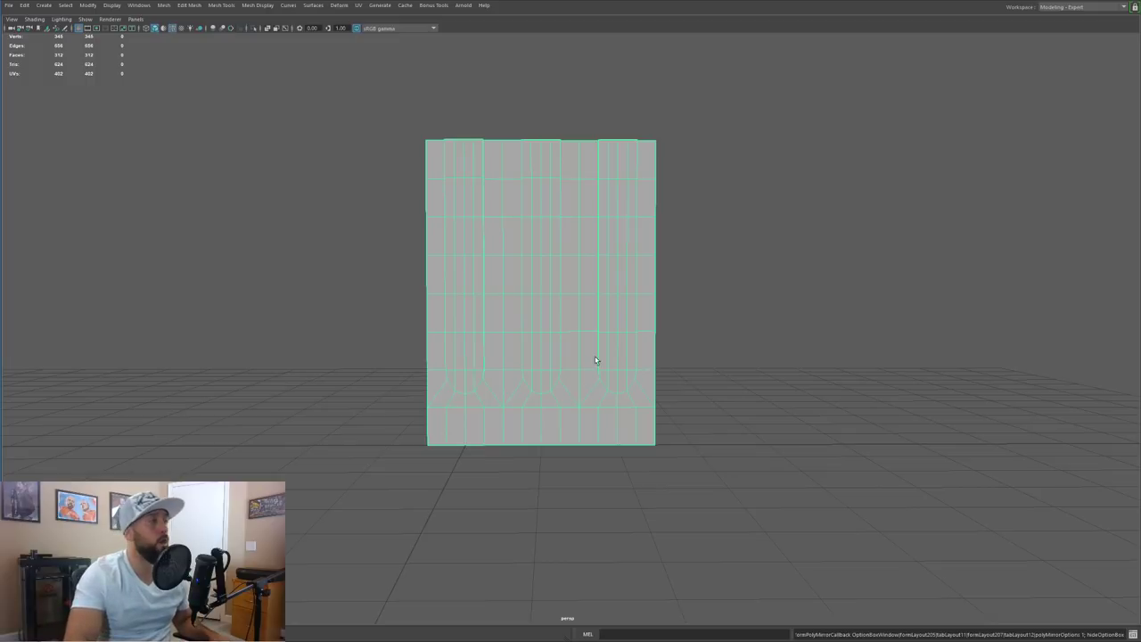
Step: Move the combined mesh's pivot to the middle of its upper edge
key("w")
mouse_move(553, 183)
left_mouse_down("alt")
mouse_move(555, 235)
mouse_move(555, 196)
left_mouse_up("alt")
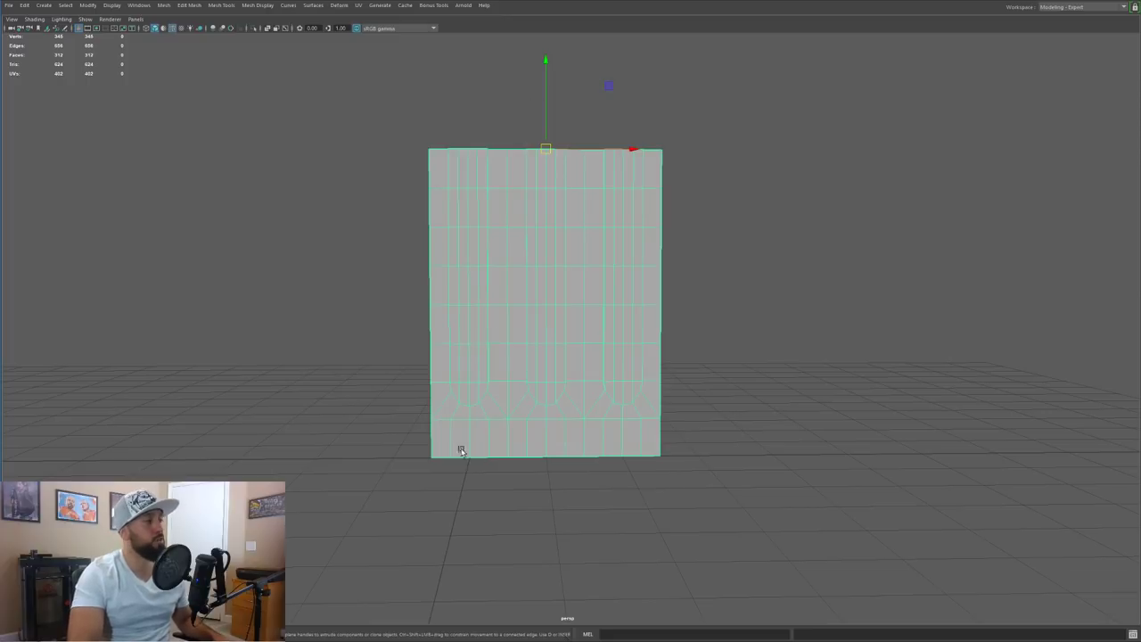
left_click_drag(602, 395, 613, 198, "alt")
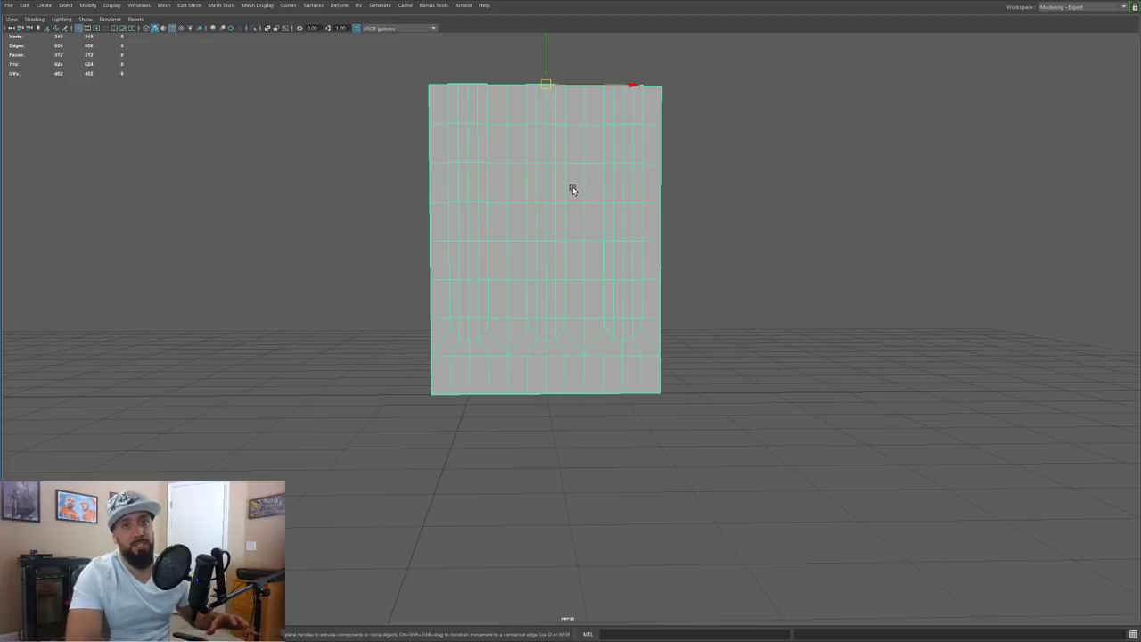
middle_click_drag(580, 164, 560, 232, "alt")
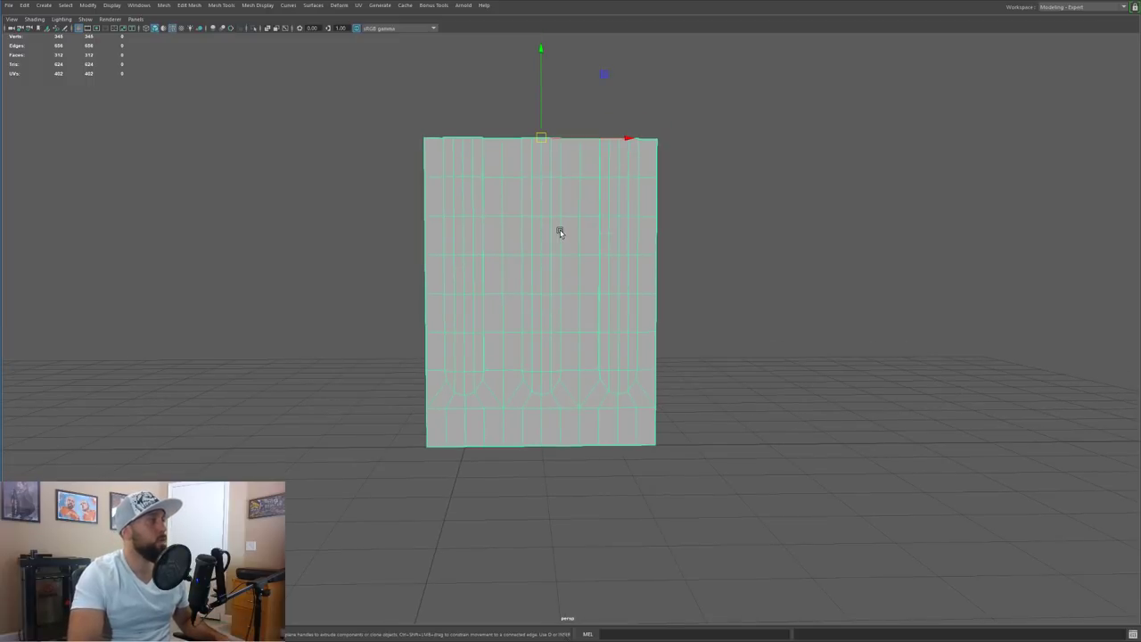
Step: Mirror the panel as a copy across the Y axis with Object axis position and merged border vertices, and return to object mode
right_click(560, 231, "shift")
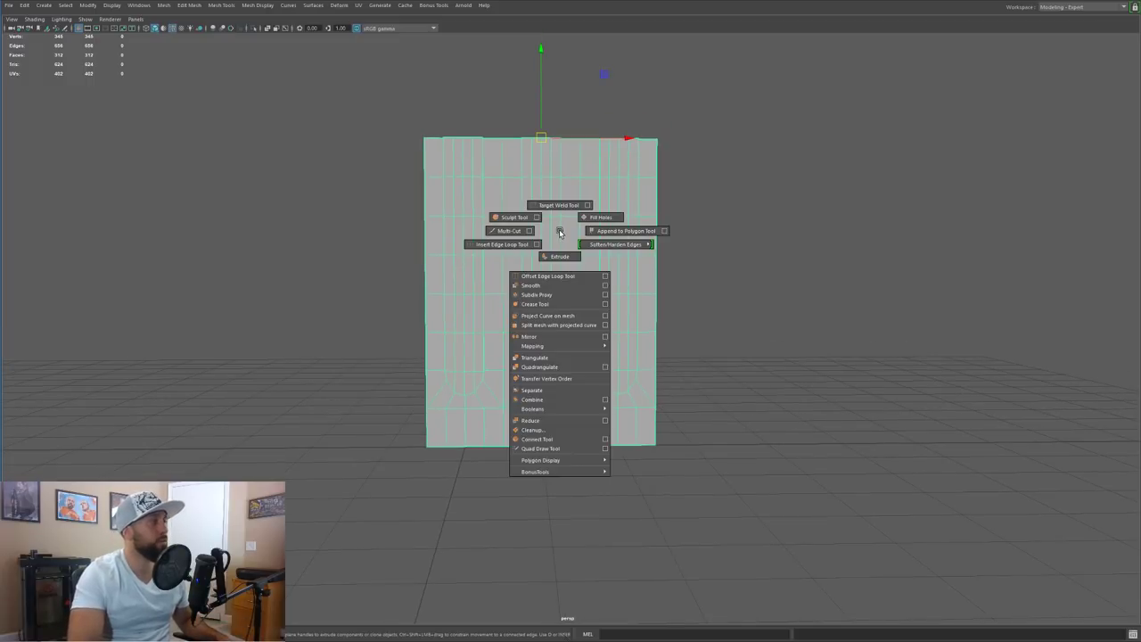
left_click(605, 336)
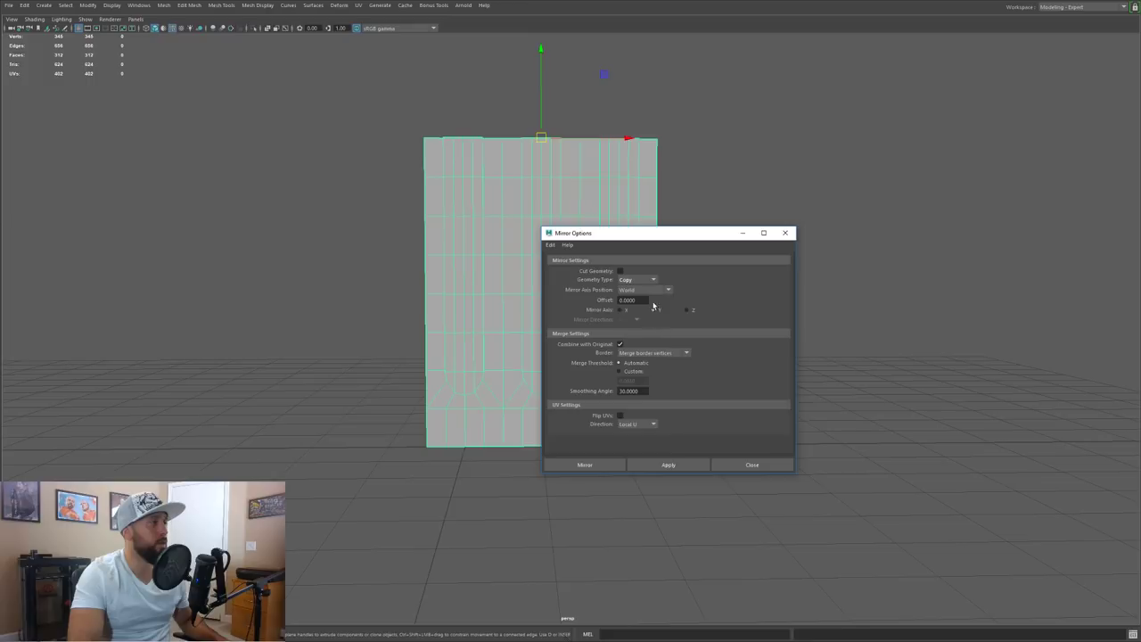
left_click(584, 465)
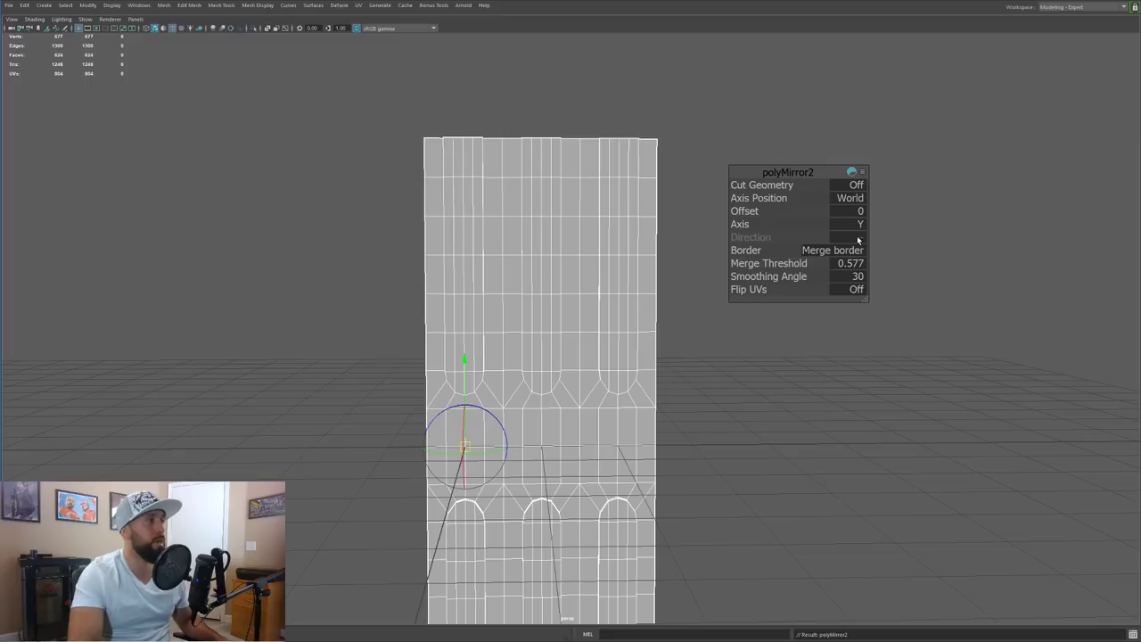
left_click(854, 204)
left_click(892, 220)
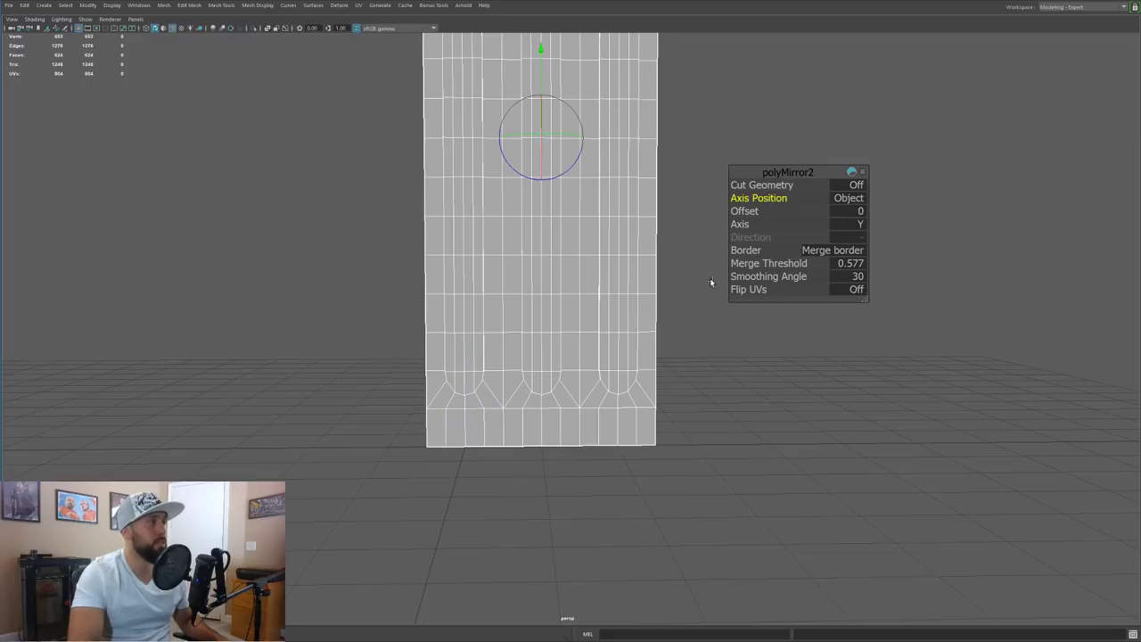
left_click_drag(713, 400, 542, 433, "alt")
right_click_drag(619, 171, 641, 150)
Step: Examine the mirrored panel as a whole and the topology around its upper arched grooves up close
left_click_drag(684, 219, 669, 206, "alt")
middle_click_drag(605, 191, 636, 214, "alt")
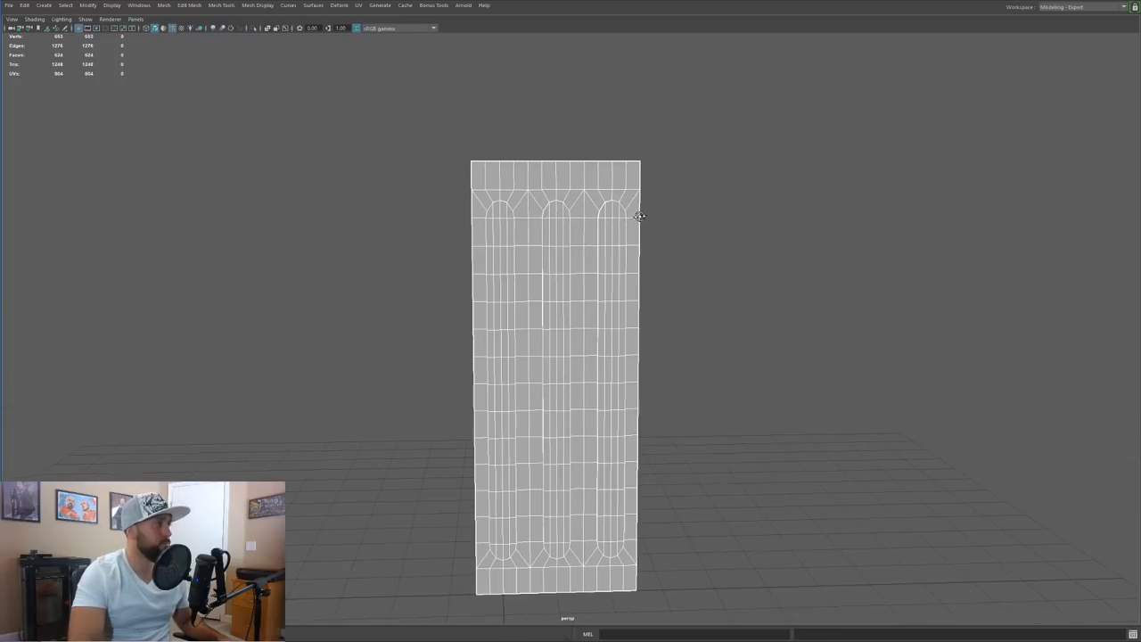
scroll(619, 236, "down", 3)
scroll(621, 237, "up", 6)
scroll(621, 239, "up", 5)
middle_click_drag(651, 109, 583, 328, "alt")
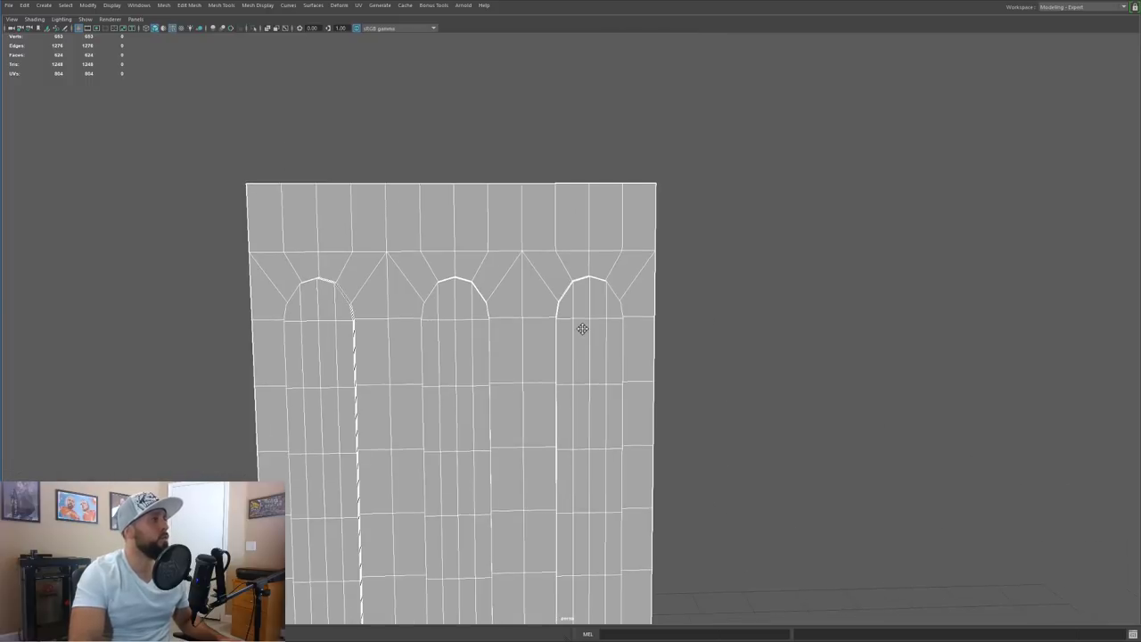
right_click_drag(583, 328, 680, 294, "alt")
middle_click_drag(680, 293, 607, 290, "alt")
left_click_drag(607, 290, 600, 291, "alt")
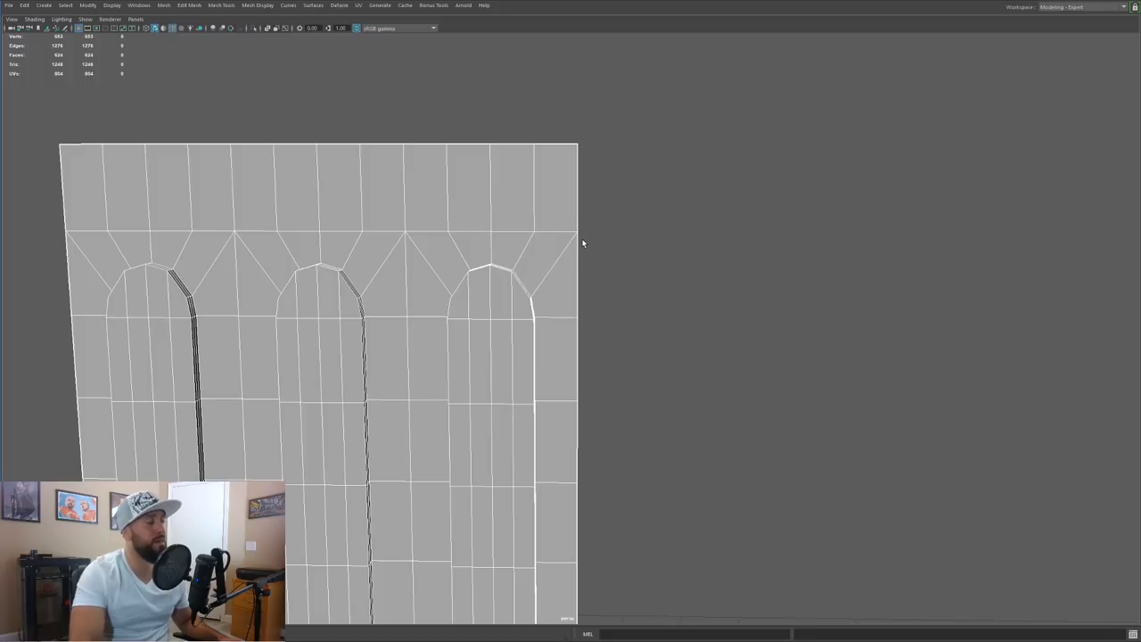
left_click_drag(580, 246, 620, 235, "alt")
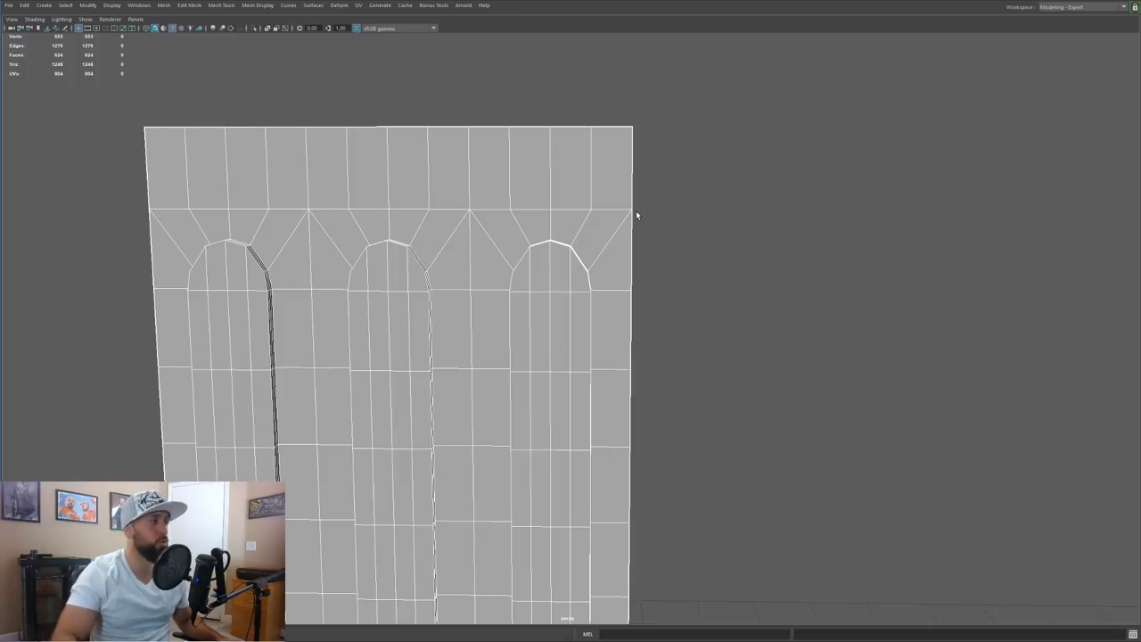
Step: Extrude both long side border edges outward with an offset to widen the panel by narrow strips, and return to object mode
right_click_drag(640, 169, 639, 153)
middle_click_drag(658, 598, 617, 222, "alt")
double_click(629, 440)
left_click_drag(684, 392, 308, 143, "alt")
left_click_drag(456, 348, 526, 356, "alt")
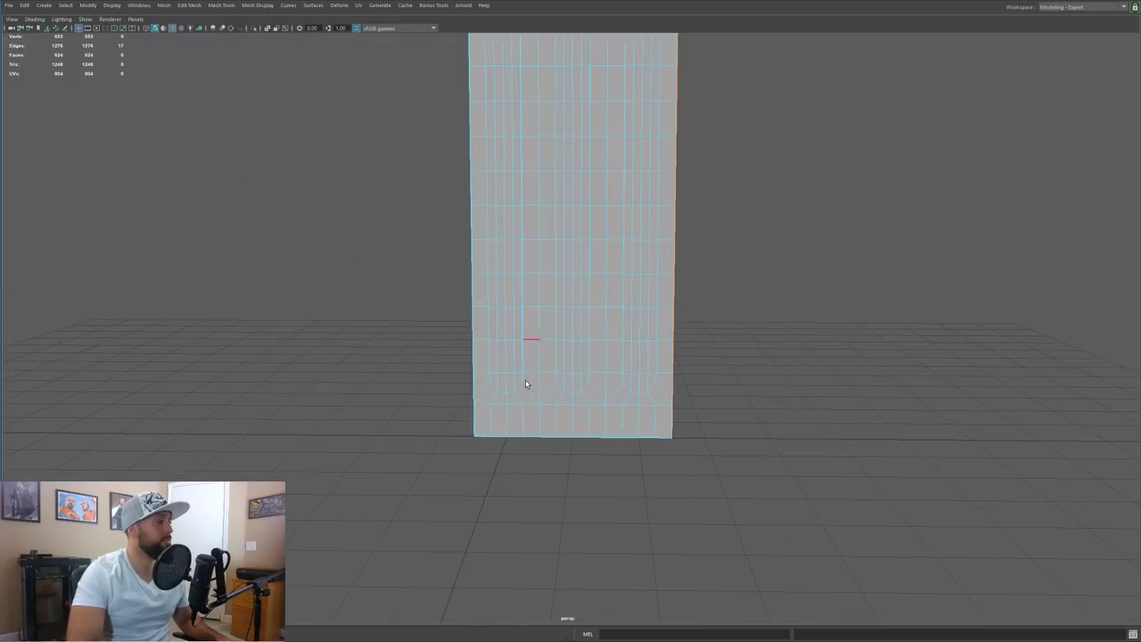
double_click(467, 432, "shift")
middle_click_drag(507, 280, 474, 491, "alt")
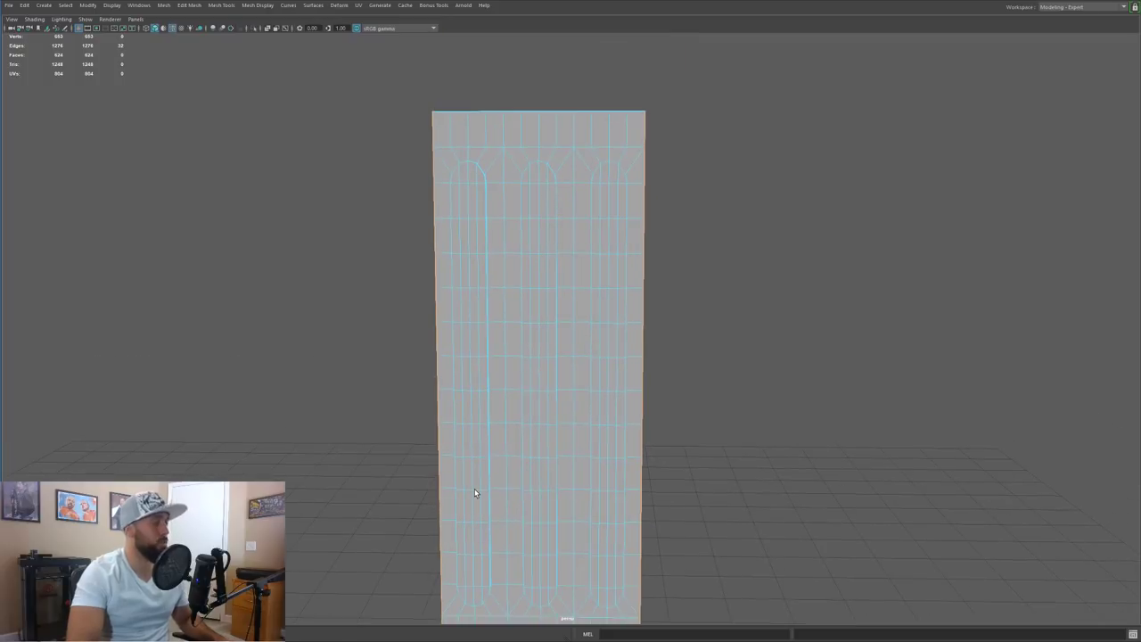
key("ctrl+e")
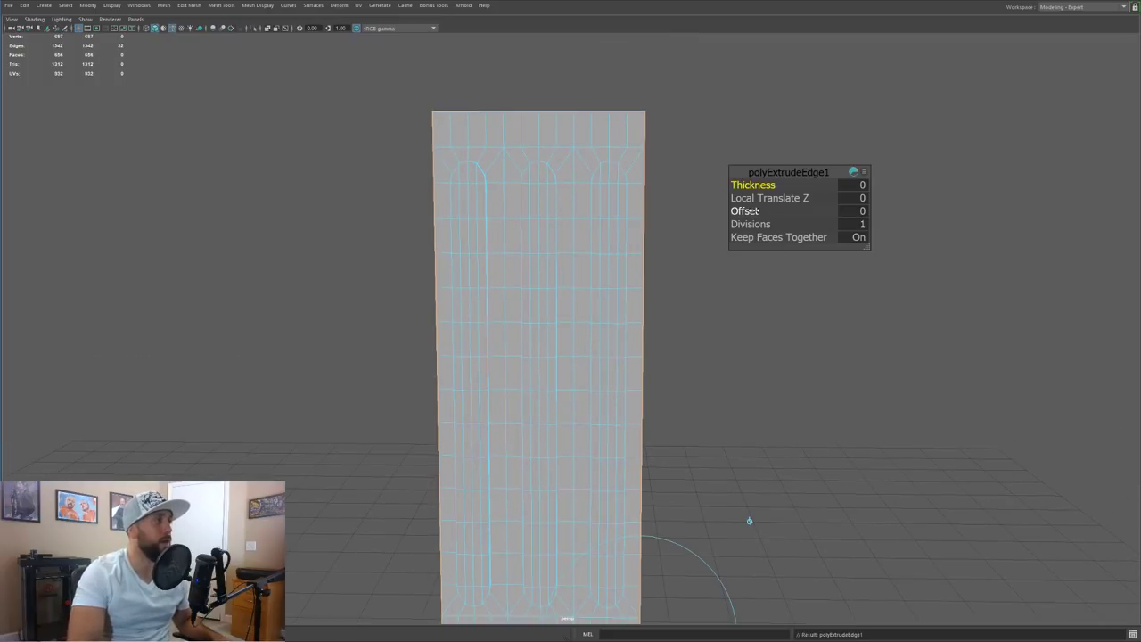
left_click_drag(745, 210, 762, 213)
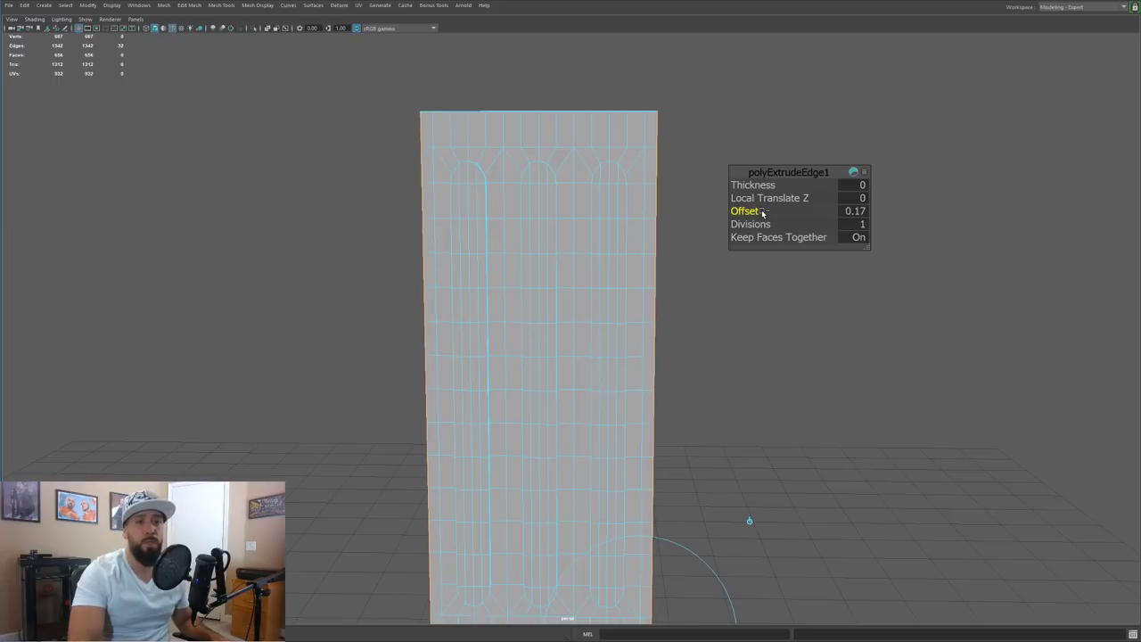
left_click_drag(763, 213, 769, 214)
middle_click_drag(625, 312, 616, 248, "alt")
left_click_drag(616, 247, 612, 289, "alt")
right_click_drag(612, 288, 645, 258)
Step: Insert an edge loop close to each long outer side edge of the panel with Multi-Cut
mouse_move(650, 319)
left_mouse_down("alt")
mouse_move(579, 326)
mouse_move(601, 333)
mouse_move(633, 319)
left_mouse_up("alt")
left_click_drag(626, 360, 647, 289, "alt")
left_click(623, 372)
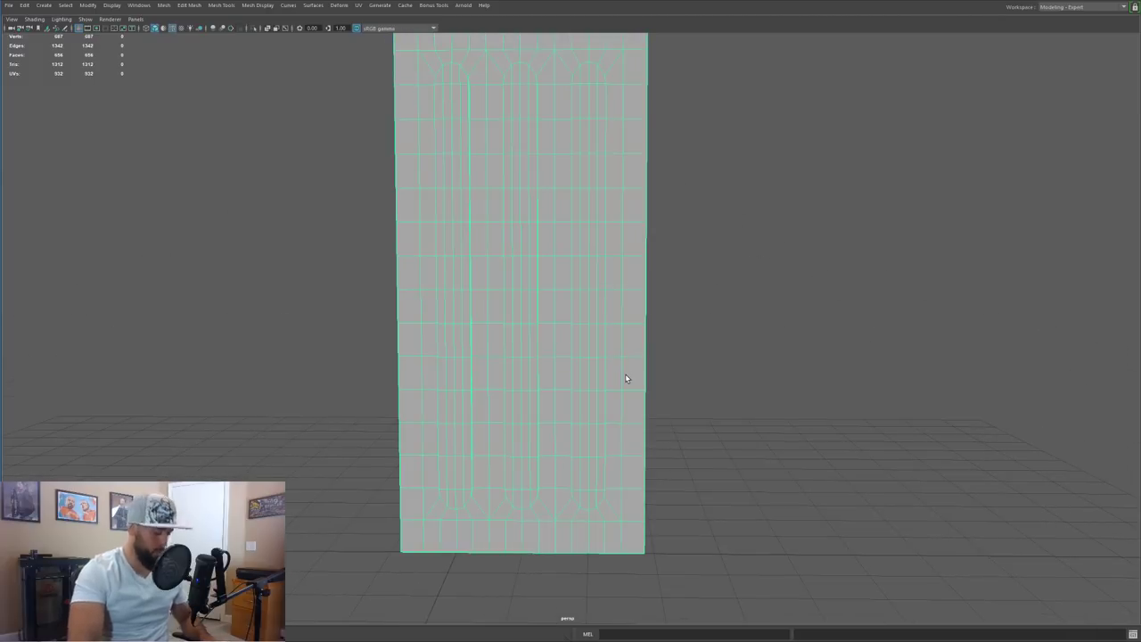
key("F9")
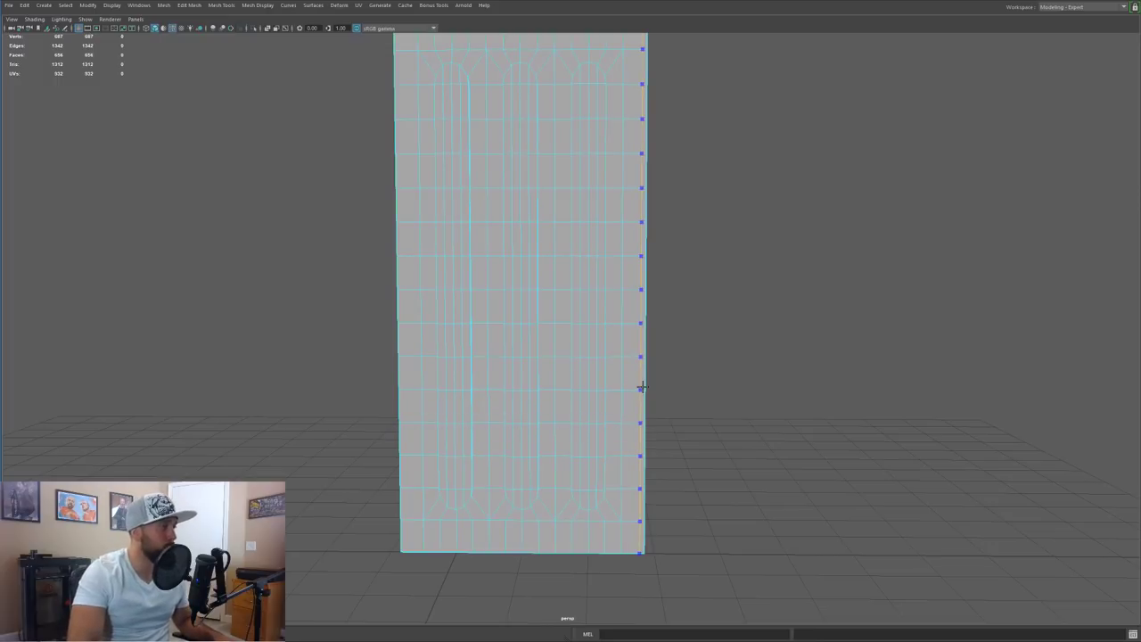
middle_click(642, 404, "ctrl")
key("ctrl+z")
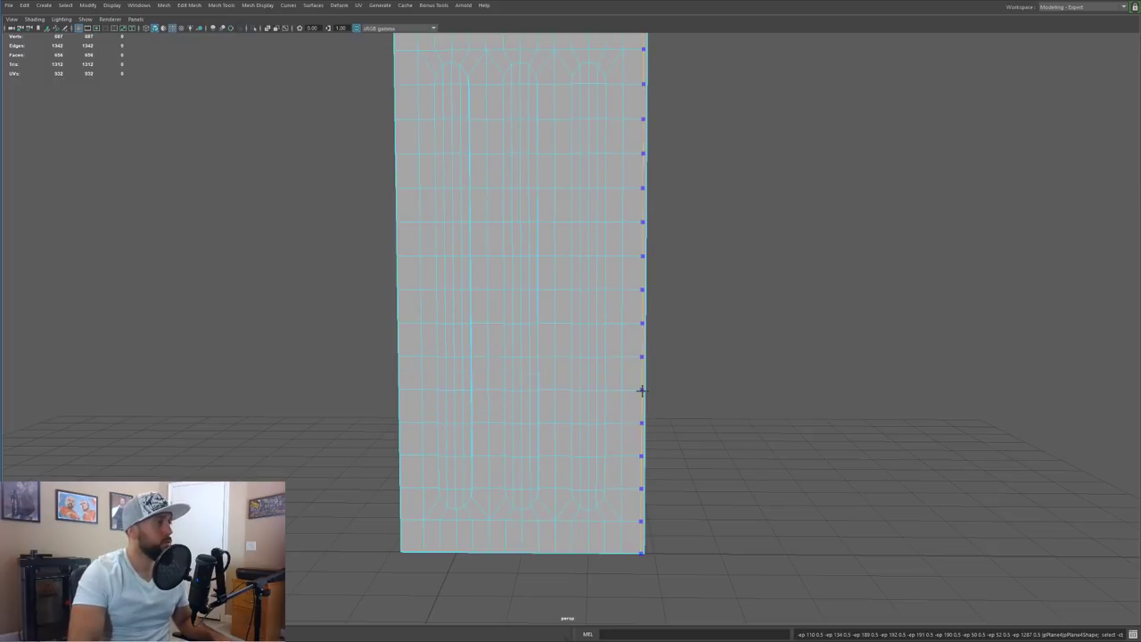
left_click(403, 386, "ctrl")
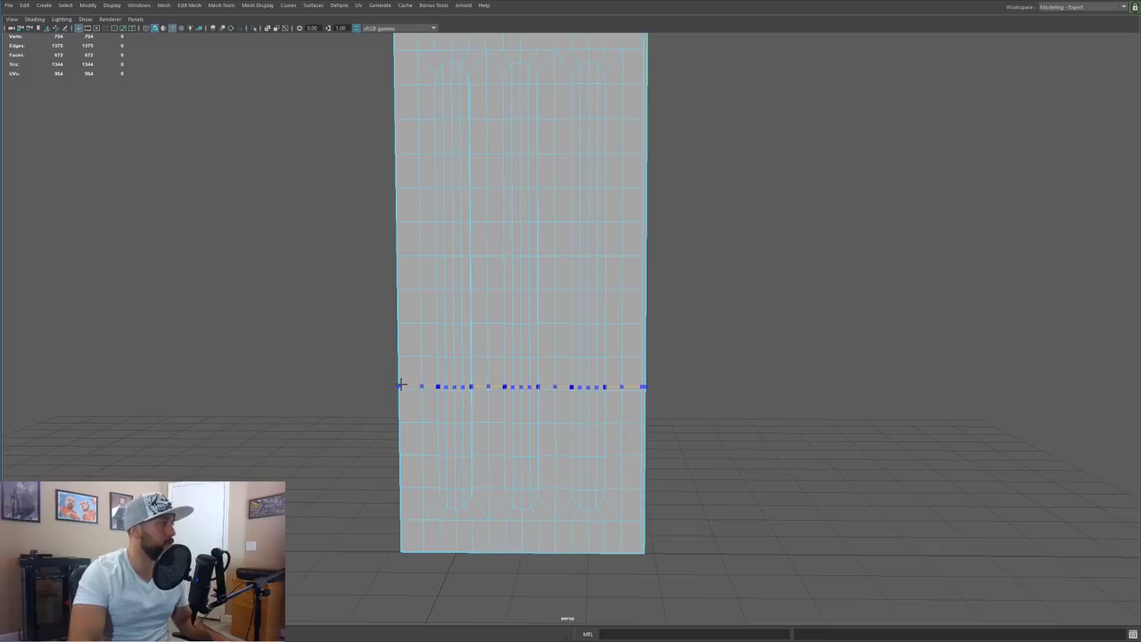
Step: Insert an edge loop close to the panel's lower edge and another close to its upper edge
left_click(437, 482, "ctrl")
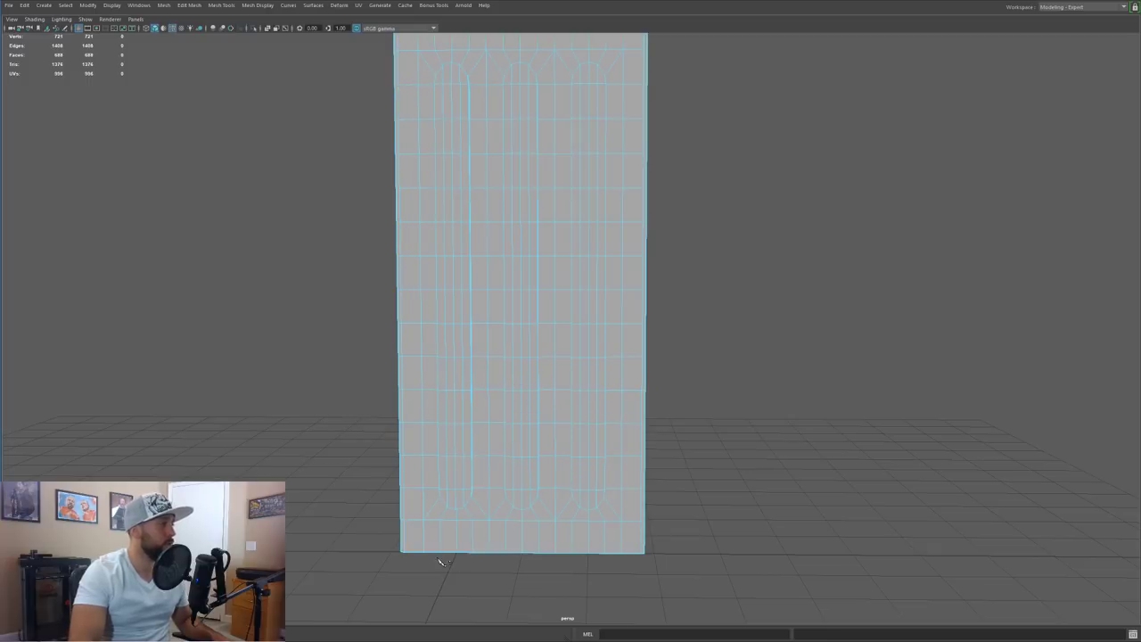
mouse_move(502, 331)
middle_mouse_down("alt")
mouse_move(481, 336)
mouse_move(519, 338)
middle_mouse_up("alt")
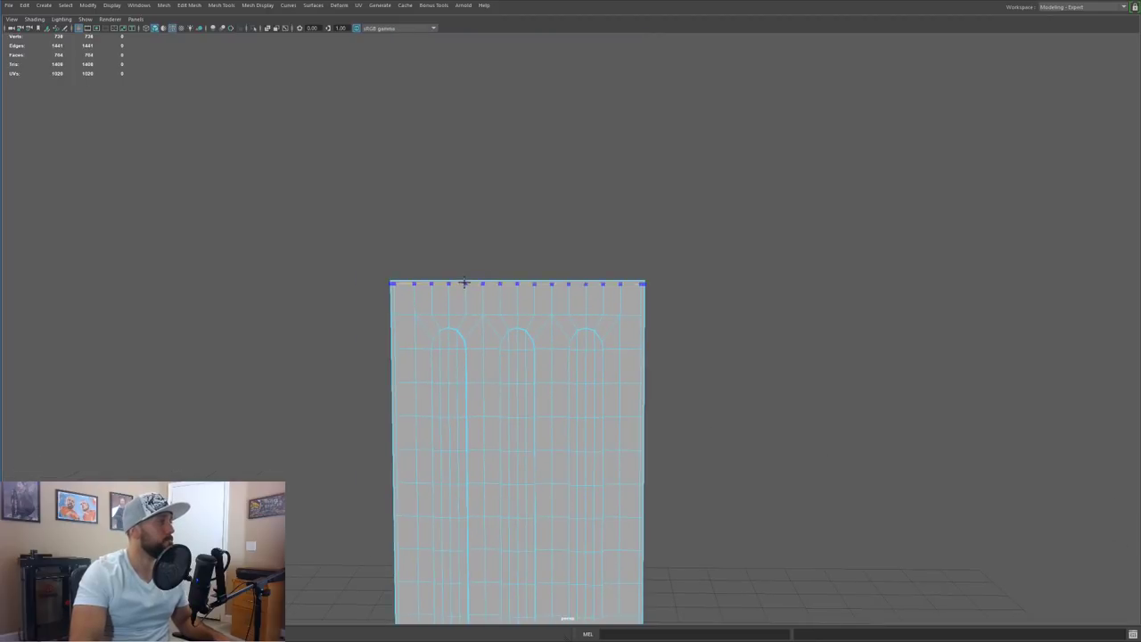
left_click(464, 283, "ctrl")
Step: Extrude the panel's entire outer border edge backward to form side walls around it
left_click_drag(555, 362, 480, 367, "alt")
right_click_drag(475, 366, 756, 318, "alt")
left_click_drag(544, 318, 631, 318, "alt")
key("F10")
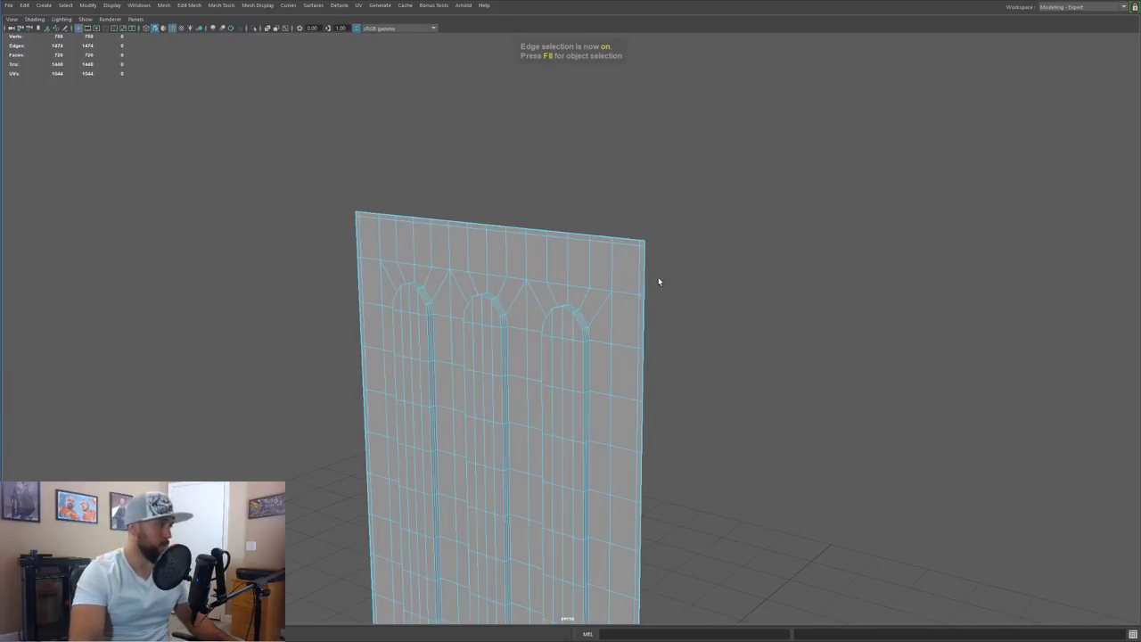
double_click(644, 271)
left_click_drag(648, 270, 667, 273, "alt")
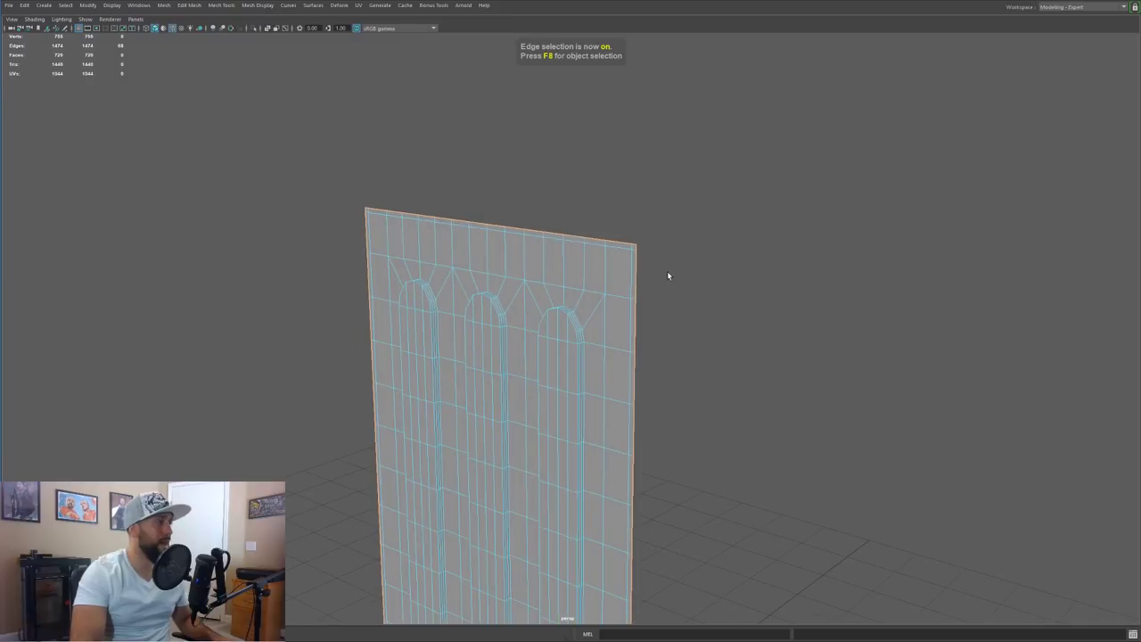
key("ctrl+e")
left_click_drag(644, 404, 443, 493, "alt")
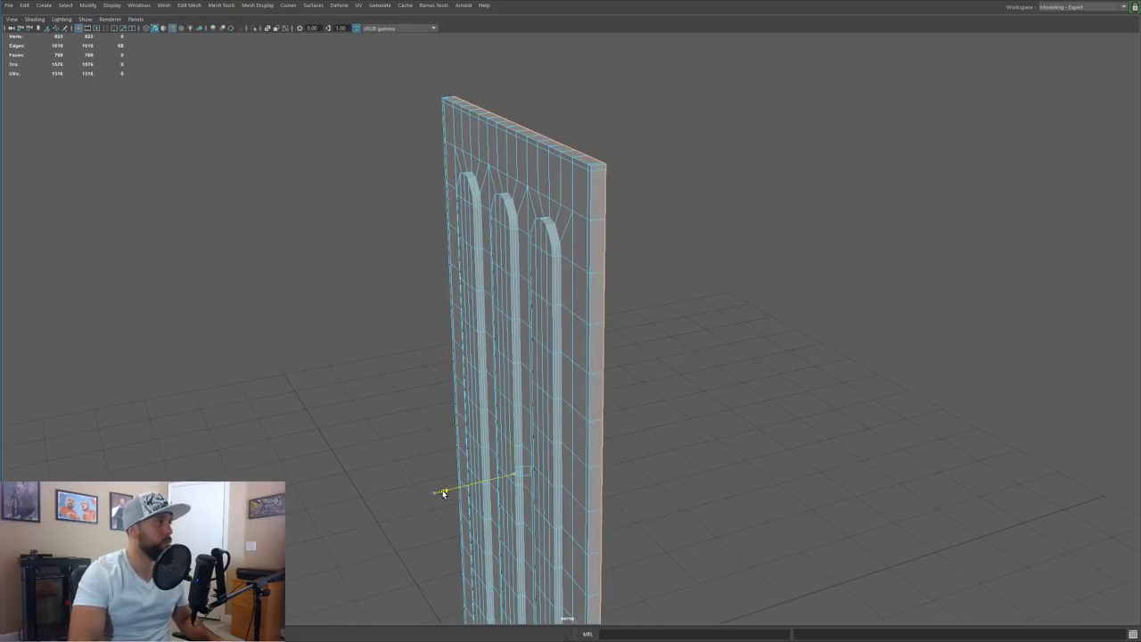
Step: Pull the extruded border further back to make the panel's side walls deeper
left_click_drag(645, 224, 526, 260, "alt")
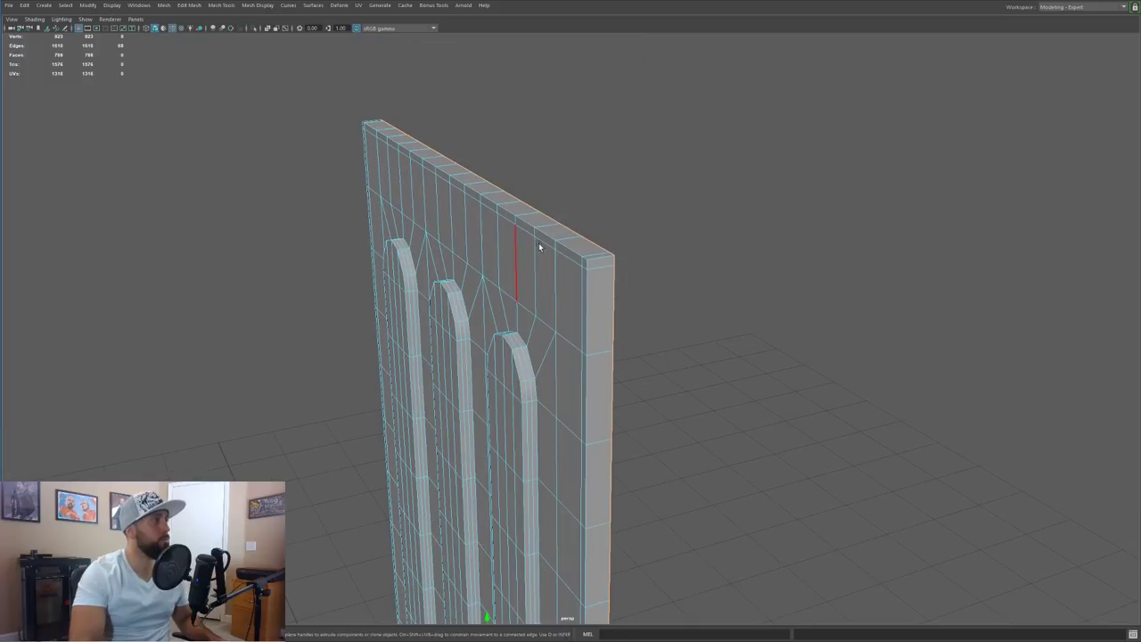
scroll(572, 344, "up", 1)
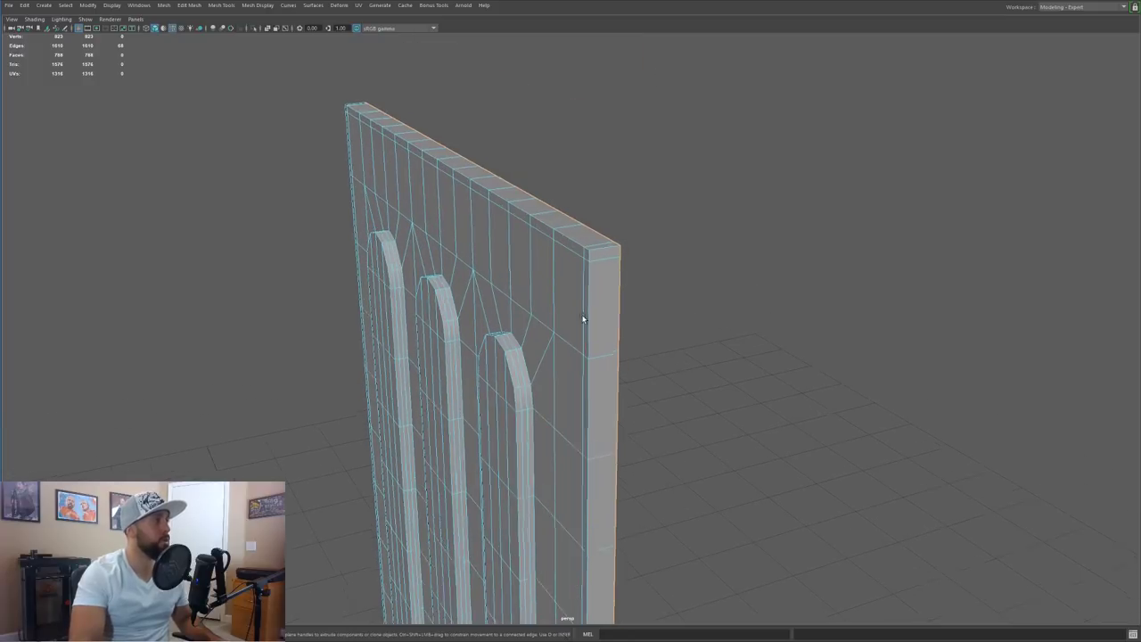
left_click_drag(573, 340, 504, 497, "alt")
left_click_drag(527, 417, 408, 393, "alt")
scroll(428, 406, "down", 5)
left_click_drag(458, 427, 480, 437, "alt")
mouse_move(524, 286)
left_mouse_down("alt")
mouse_move(509, 283)
mouse_move(528, 293)
left_mouse_up("alt")
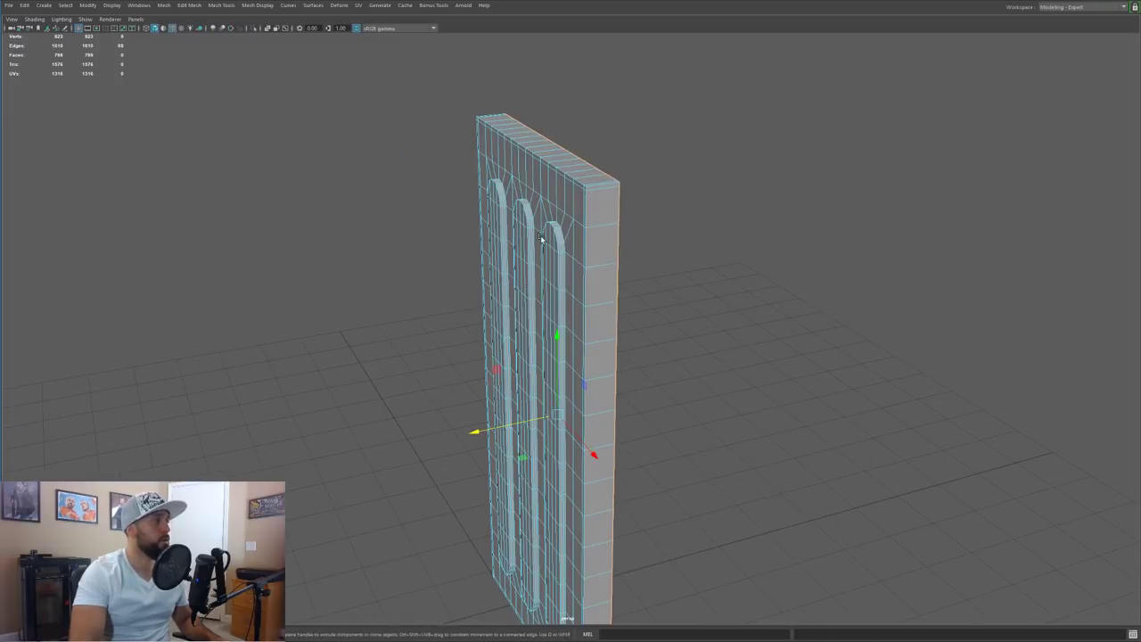
middle_click_drag(548, 217, 547, 250, "alt")
Step: Insert an edge loop around the side walls close to the panel's front edge with Multi-Cut
key("ctrl+shift+x")
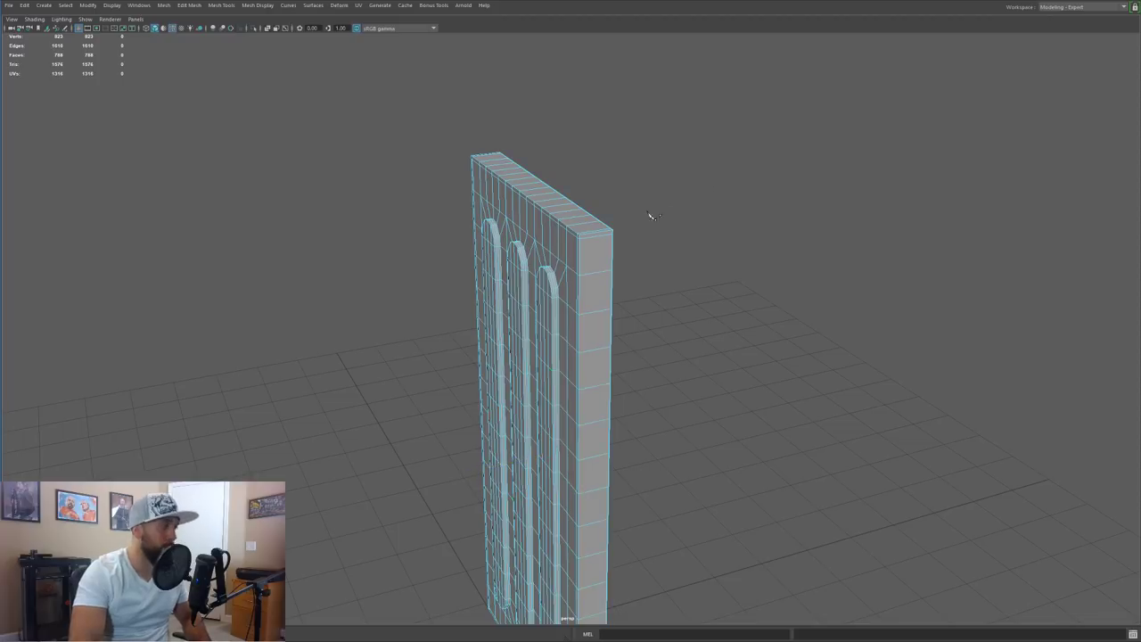
double_click(584, 260)
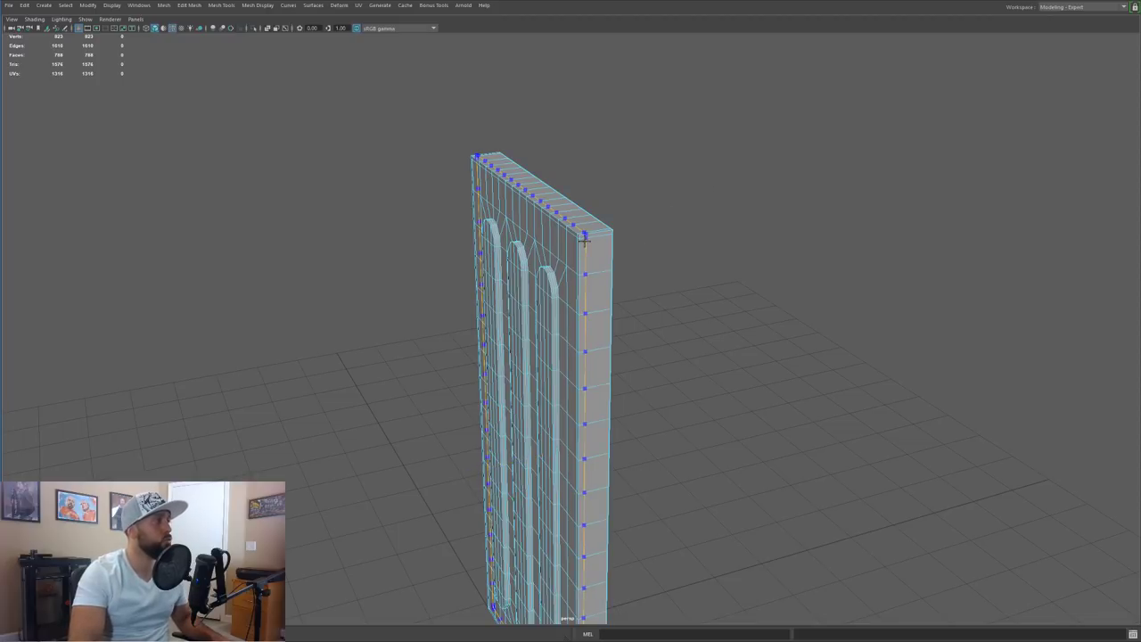
left_click(582, 237, "ctrl")
left_click_drag(621, 245, 660, 316, "alt")
middle_click_drag(660, 316, 694, 72, "alt")
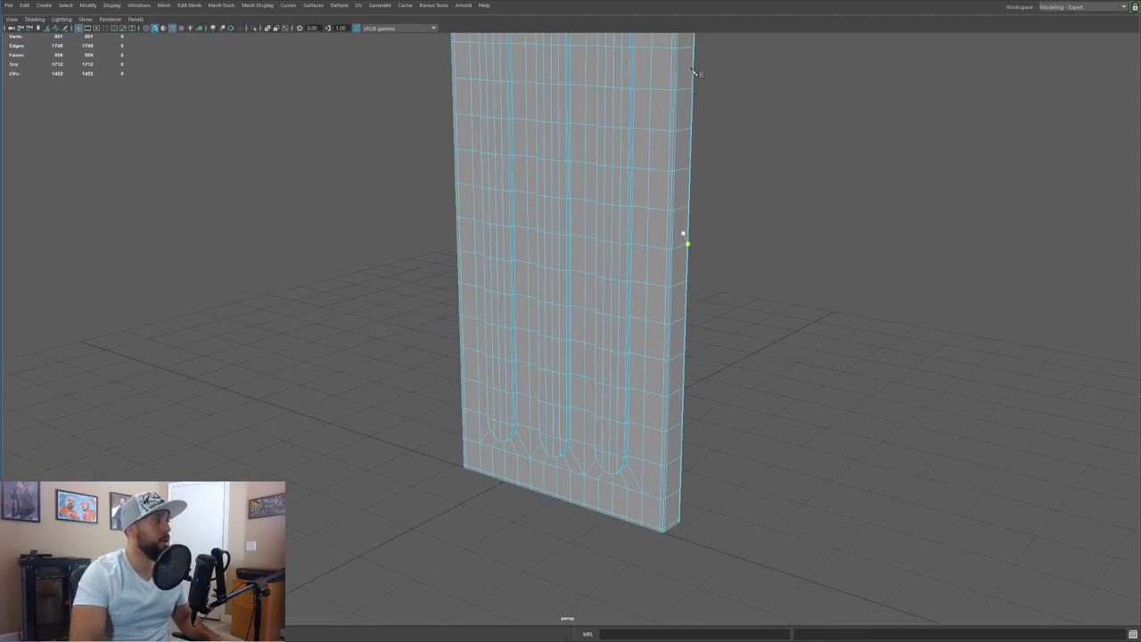
Step: Turn on smooth mesh preview for the panel and return to object mode
key("3")
middle_click_drag(651, 130, 644, 235, "alt")
left_click_drag(646, 234, 627, 115, "alt")
left_click_drag(704, 167, 585, 196, "alt")
left_click(8, 6)
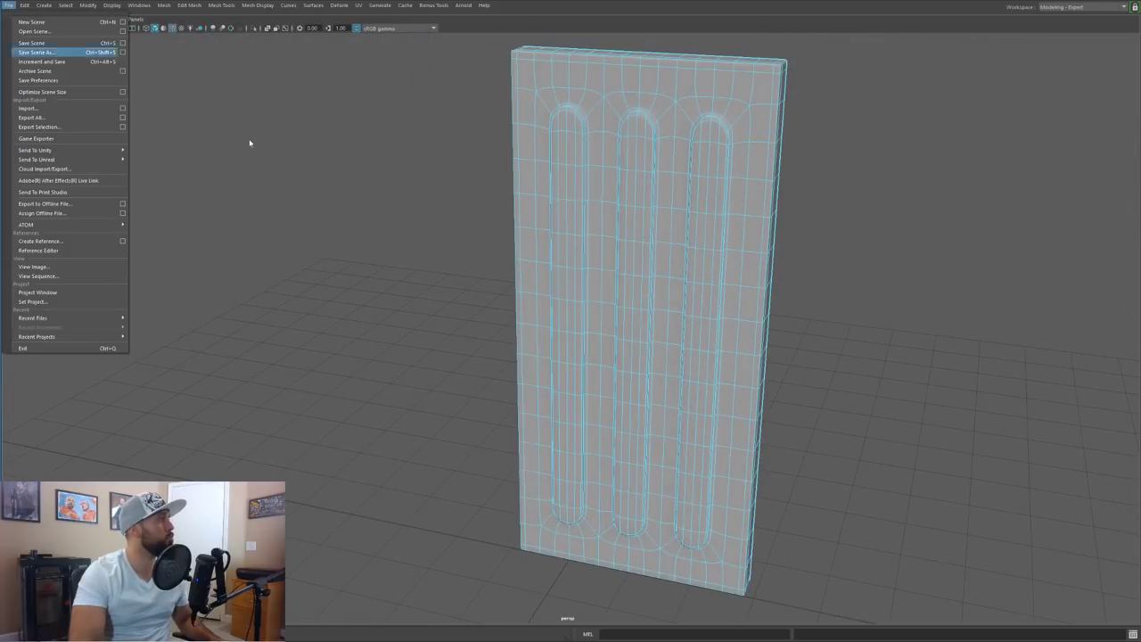
right_click_drag(668, 275, 719, 262)
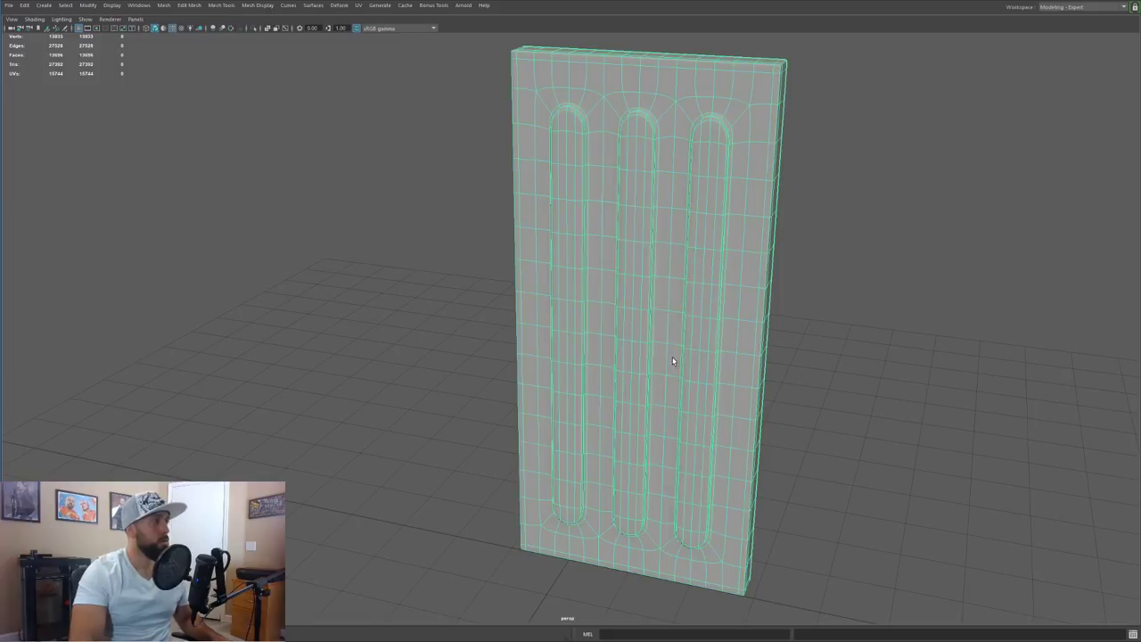
Step: Assign a new material to the whole panel
left_click_drag(683, 346, 700, 325, "alt")
right_click(668, 319)
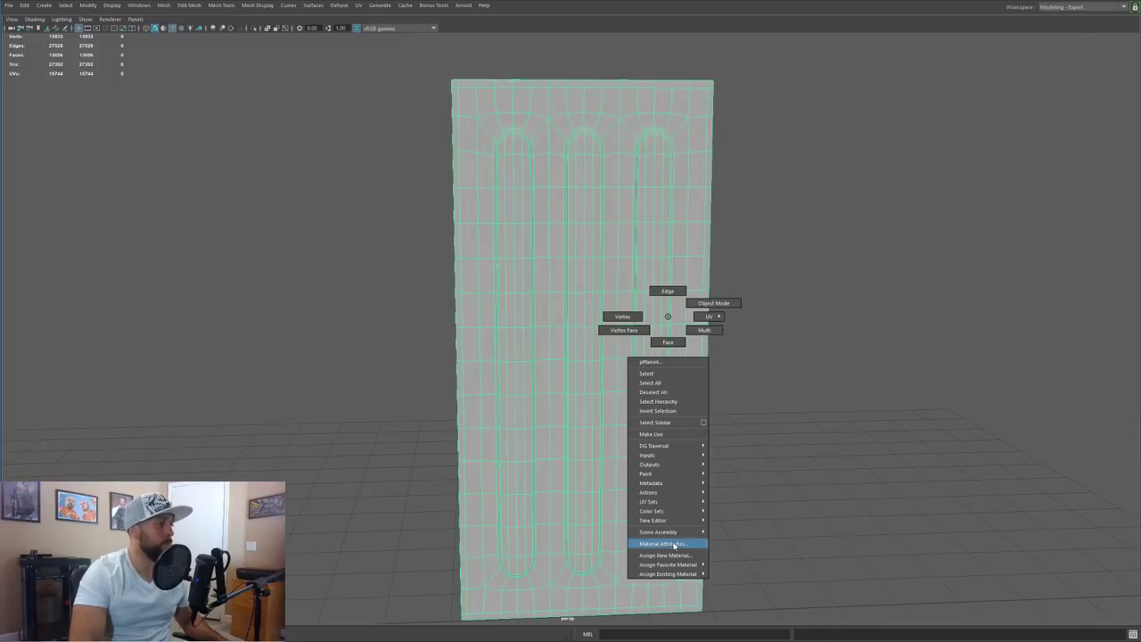
mouse_move(673, 576)
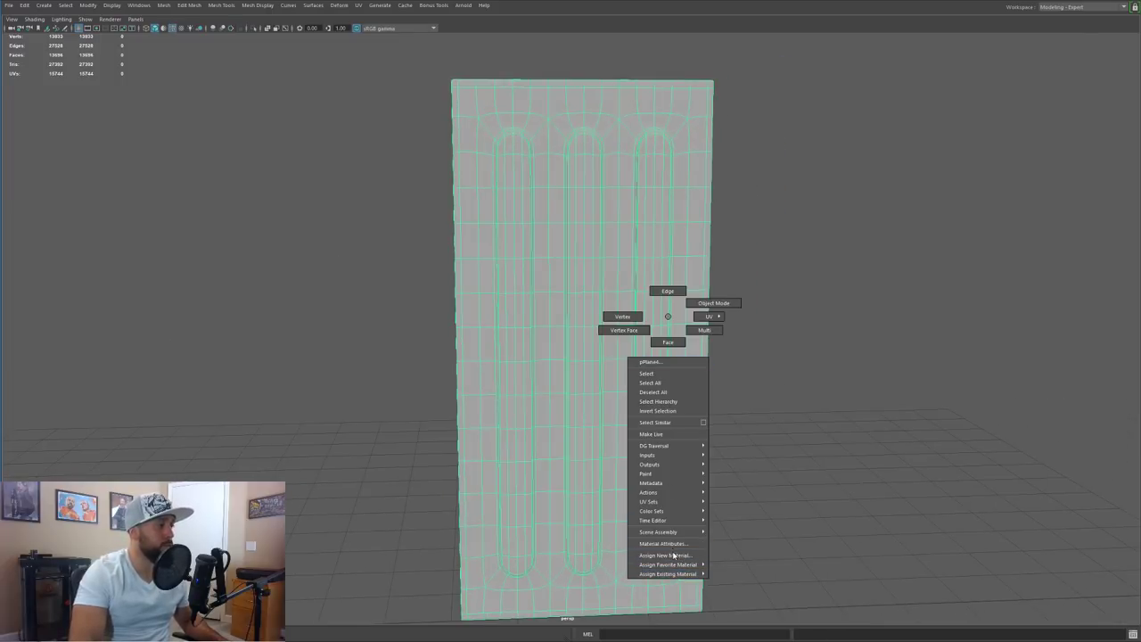
left_click(665, 555)
left_click(625, 260)
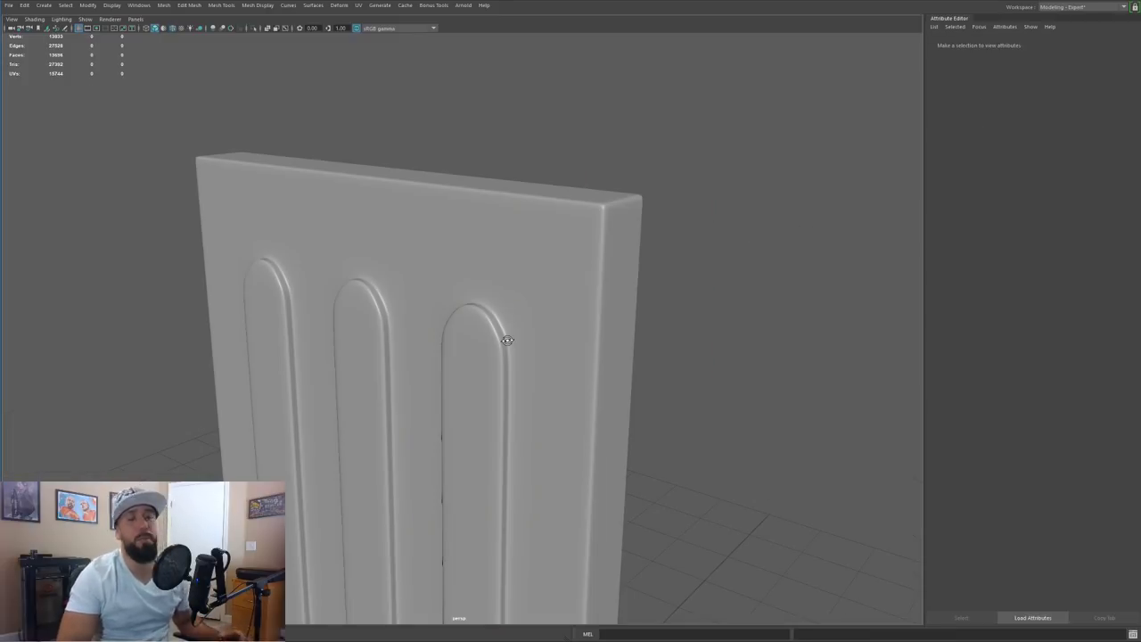
Step: Examine the shading of the smoothed panel's grooves and outer edges from several angles
left_click_drag(508, 341, 627, 255, "alt")
right_click_drag(627, 255, 490, 408, "alt")
middle_click_drag(489, 407, 525, 276, "alt")
left_click_drag(525, 275, 547, 311, "alt")
right_click_drag(546, 310, 535, 349, "alt")
left_click_drag(535, 348, 501, 265, "alt")
Step: Select the panel and snap its pivot to the middle of its upper rear edge
left_click(501, 265)
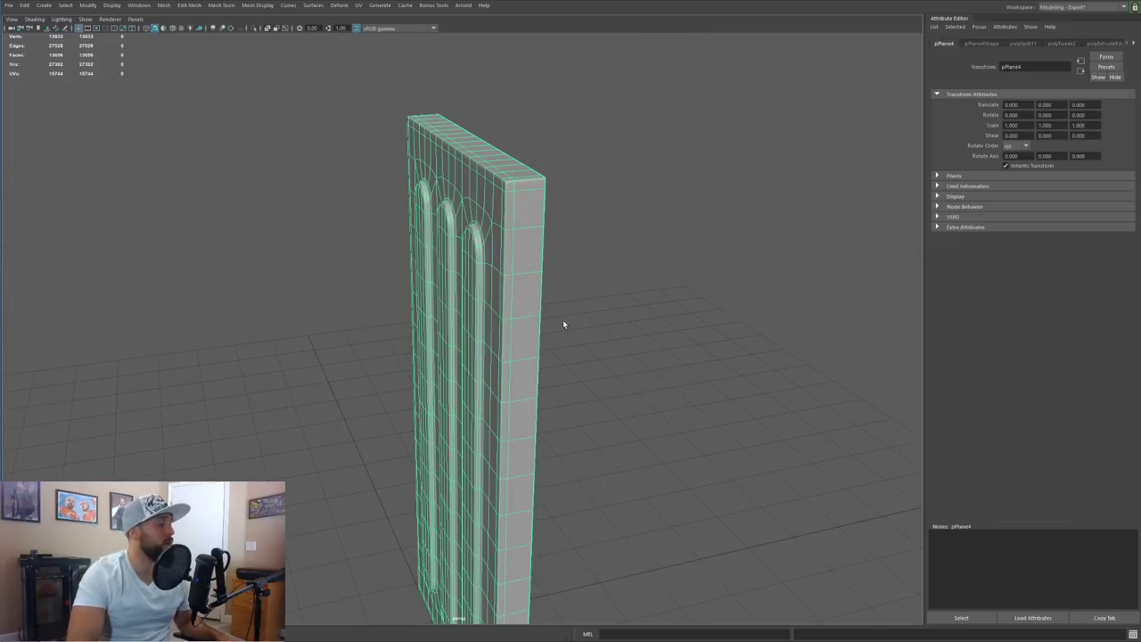
right_click(516, 286)
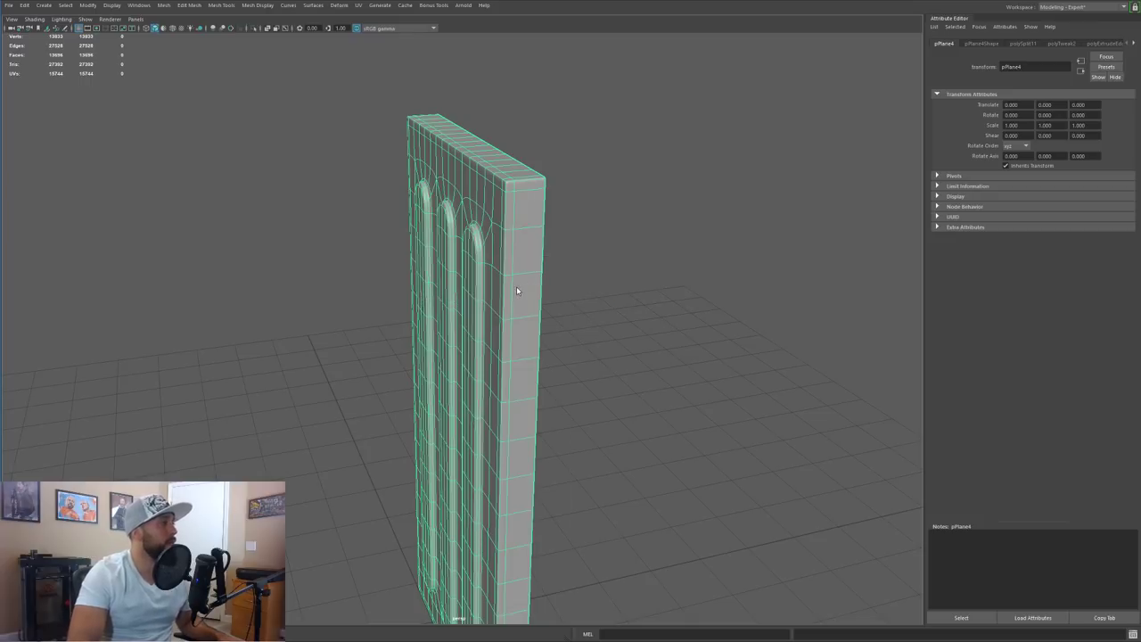
key("w")
left_click_drag(523, 359, 493, 189, "alt")
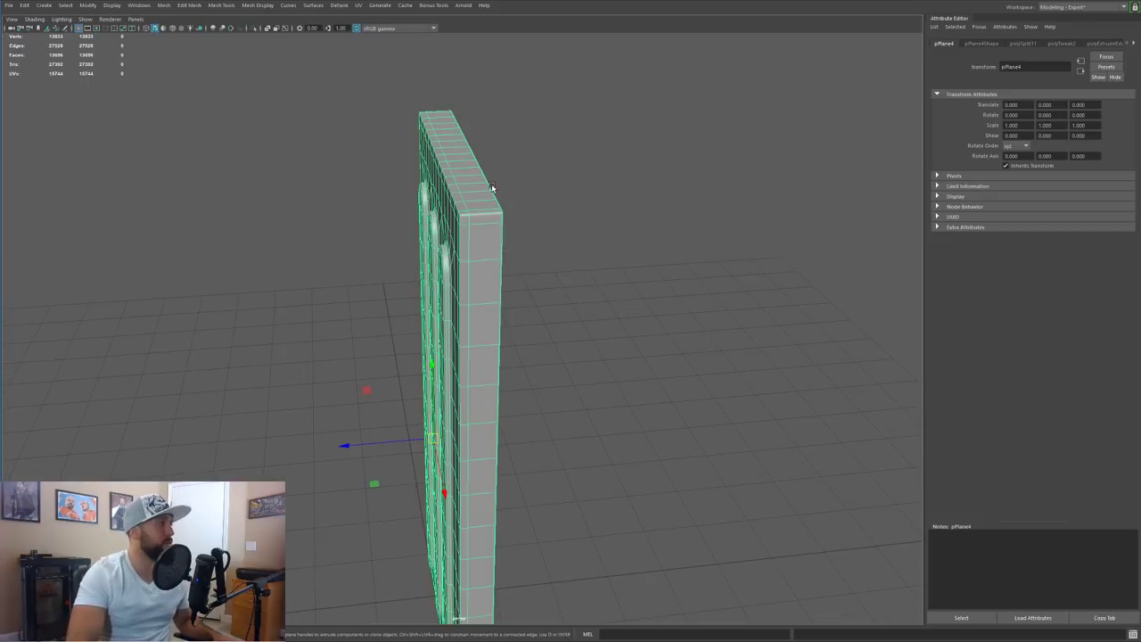
key("e")
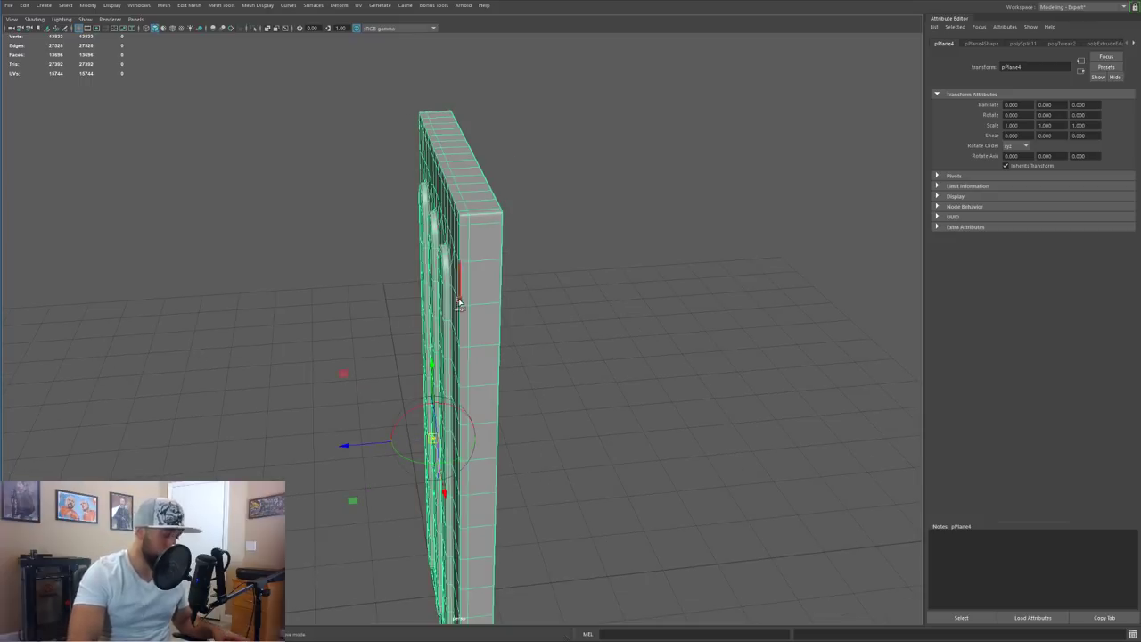
left_click_drag(434, 439, 406, 302, "alt")
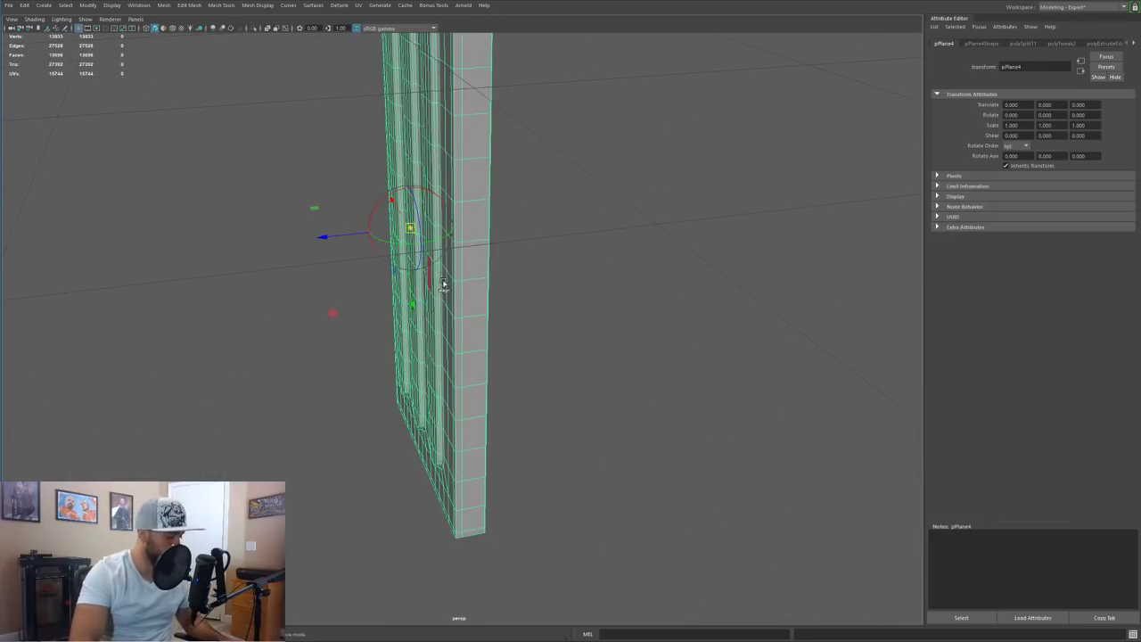
left_click_drag(535, 193, 550, 410, "alt")
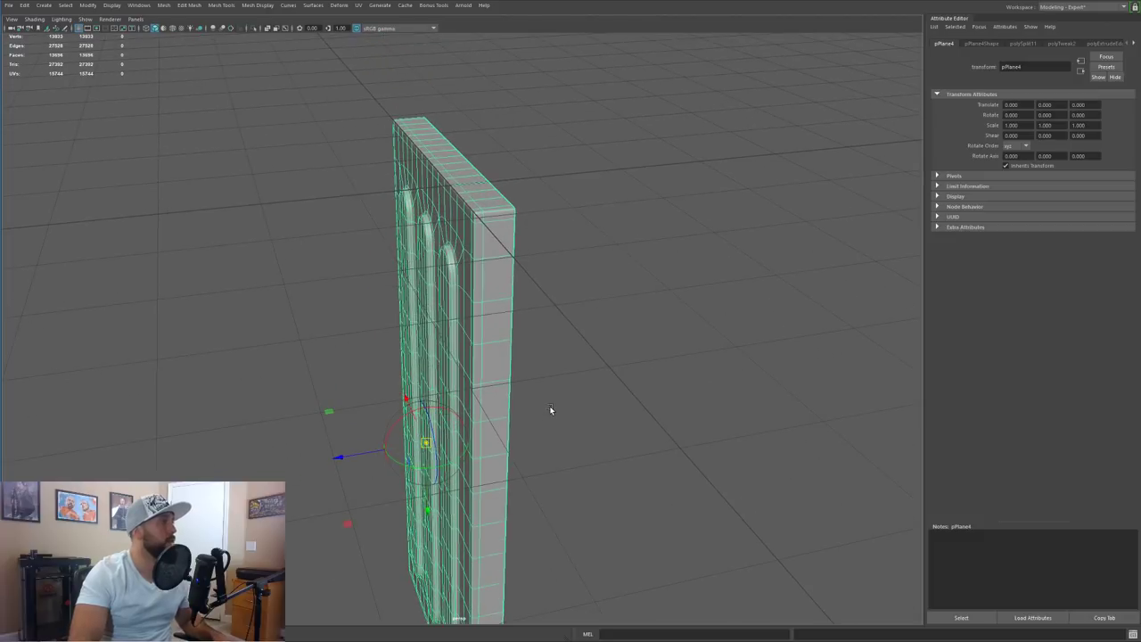
left_click_drag(424, 442, 487, 212)
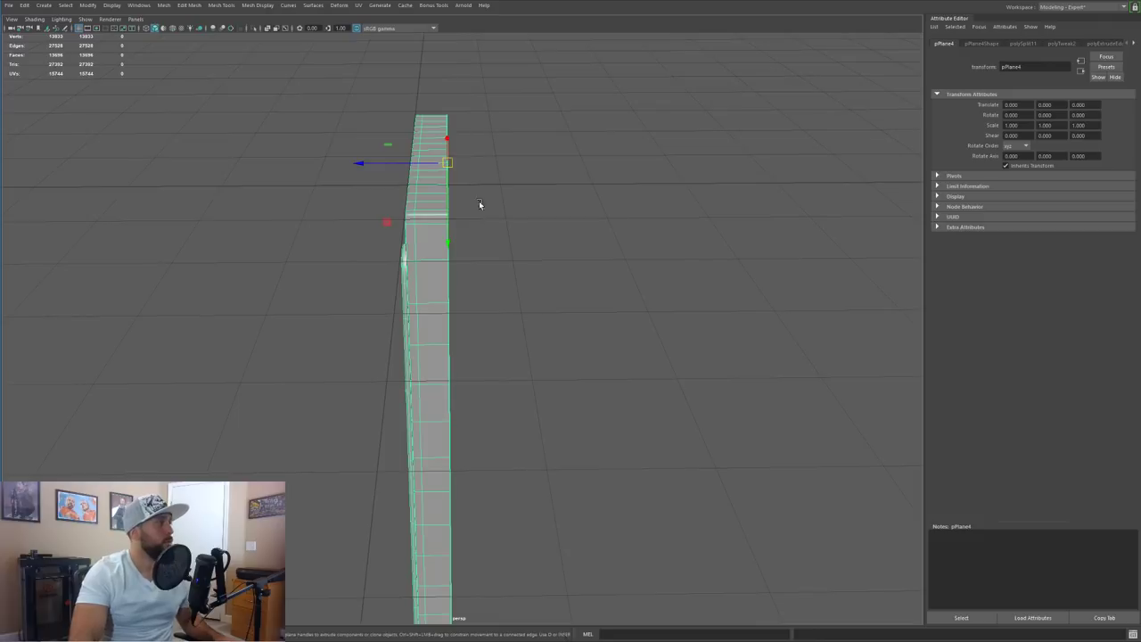
Step: Mirror the panel as a copy across the Z axis with Object as the mirror axis position, combined with the original
right_click(422, 182, "shift")
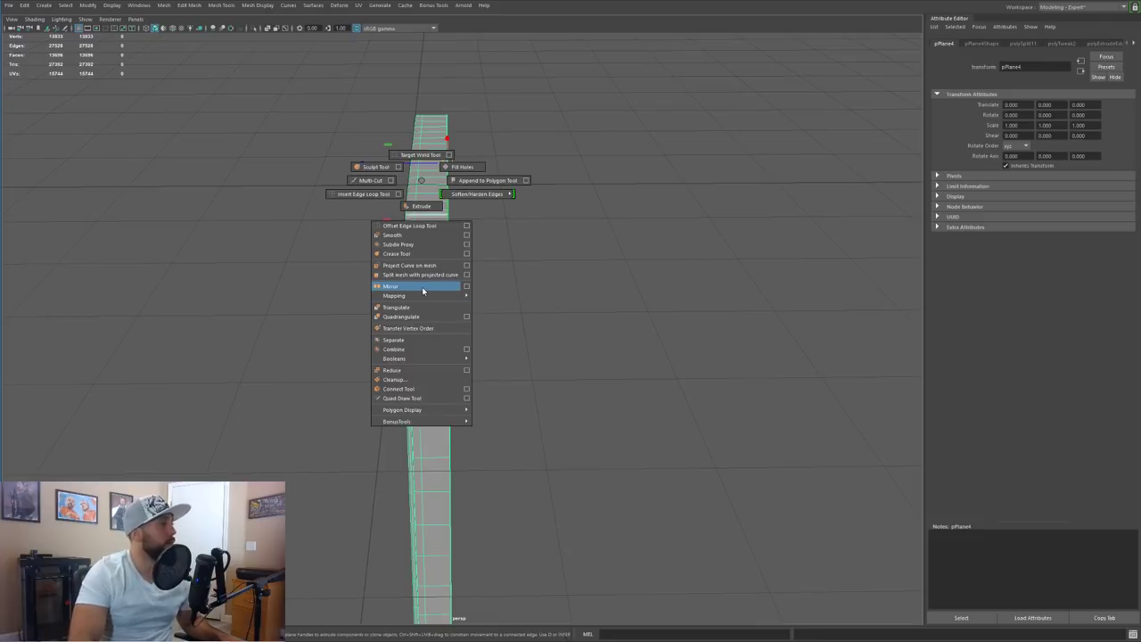
left_click(466, 286)
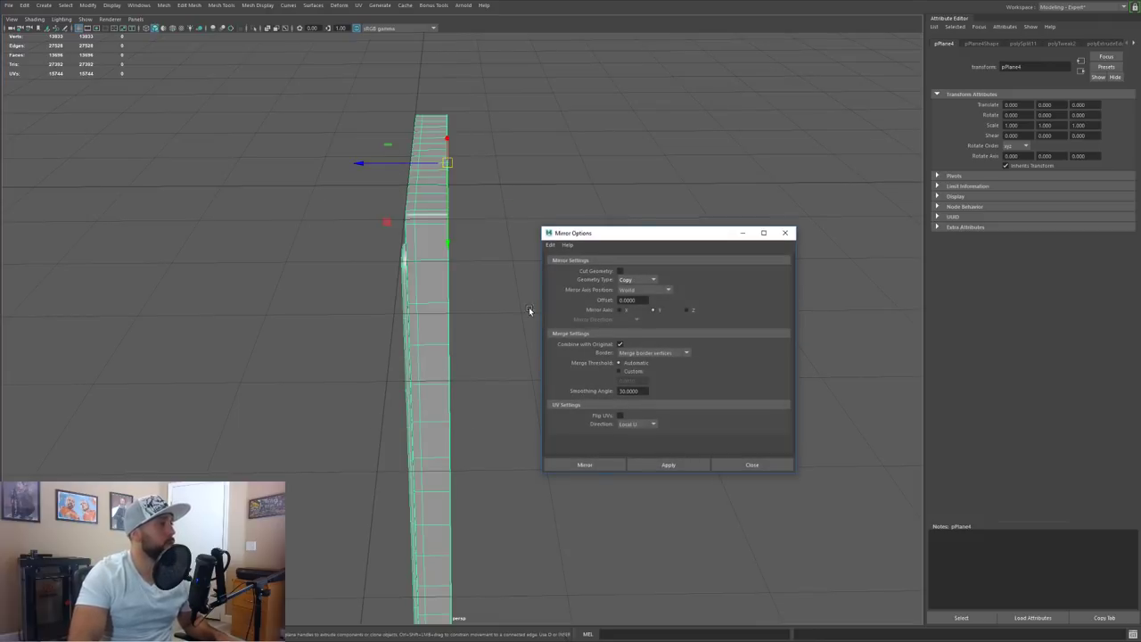
left_click(622, 281)
left_click(626, 282)
left_click(629, 291)
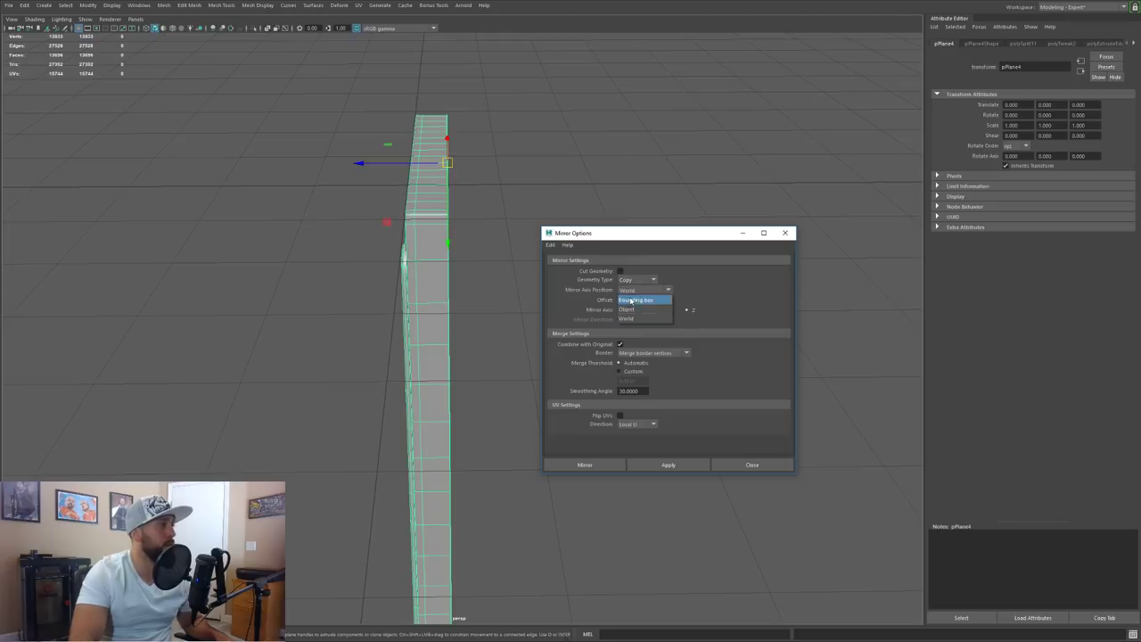
left_click(628, 309)
left_click(598, 464)
Step: Examine the mirrored double-sided panel from the side, front and back
left_click_drag(478, 356, 429, 308, "alt")
right_click_drag(430, 308, 356, 267, "alt")
left_click_drag(357, 267, 427, 210, "alt")
right_click_drag(427, 210, 479, 195)
left_click(593, 177)
left_click_drag(594, 176, 594, 273, "alt")
right_click_drag(594, 272, 385, 280, "alt")
left_click_drag(385, 280, 416, 273, "alt")
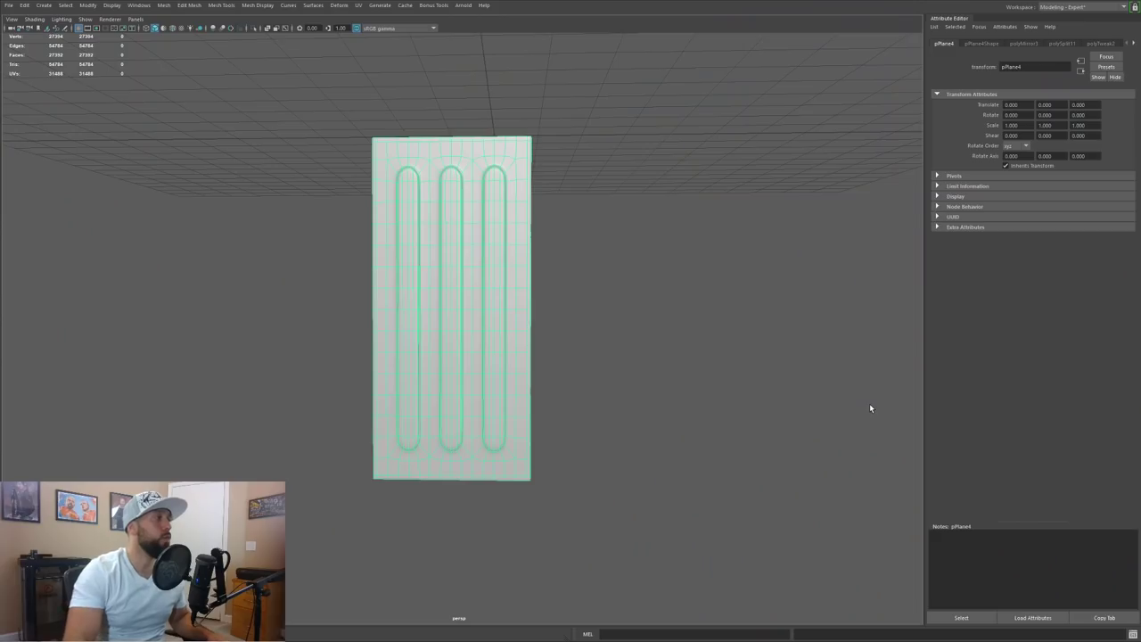
left_click_drag(598, 278, 636, 317, "alt")
Step: Move the panel vertically to a Translate Y of -7.359 so its base sits near the grid
key("w")
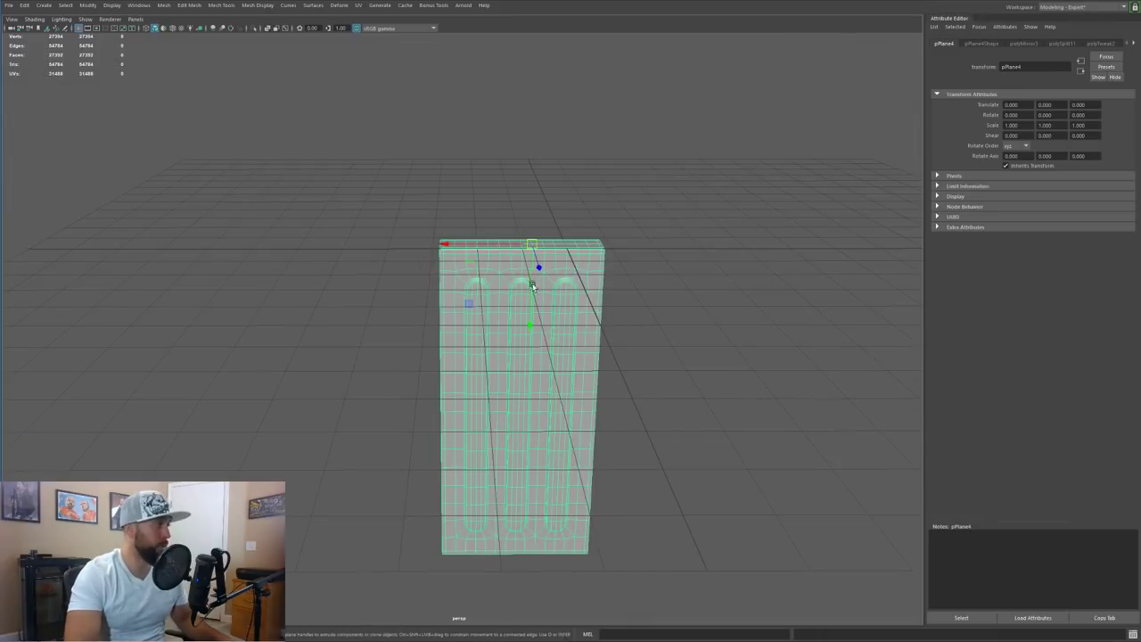
left_click_drag(529, 324, 539, 7)
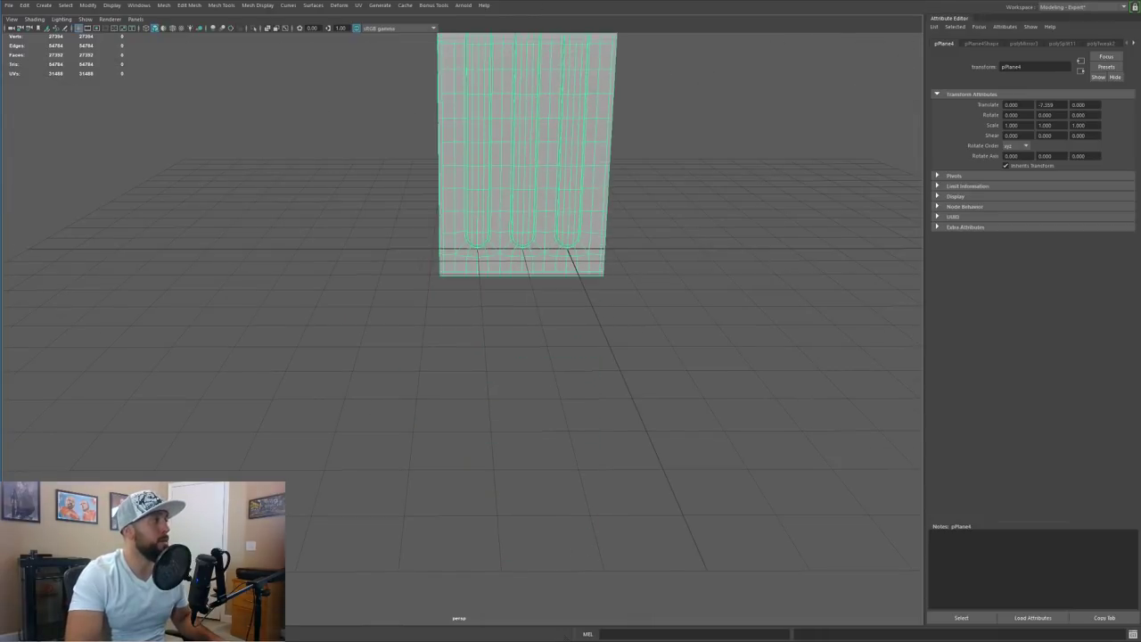
middle_click_drag(539, 210, 558, 360, "alt")
mouse_move(559, 359)
left_mouse_down("alt")
mouse_move(558, 340)
mouse_move(543, 359)
mouse_move(558, 342)
mouse_move(568, 355)
left_mouse_up("alt")
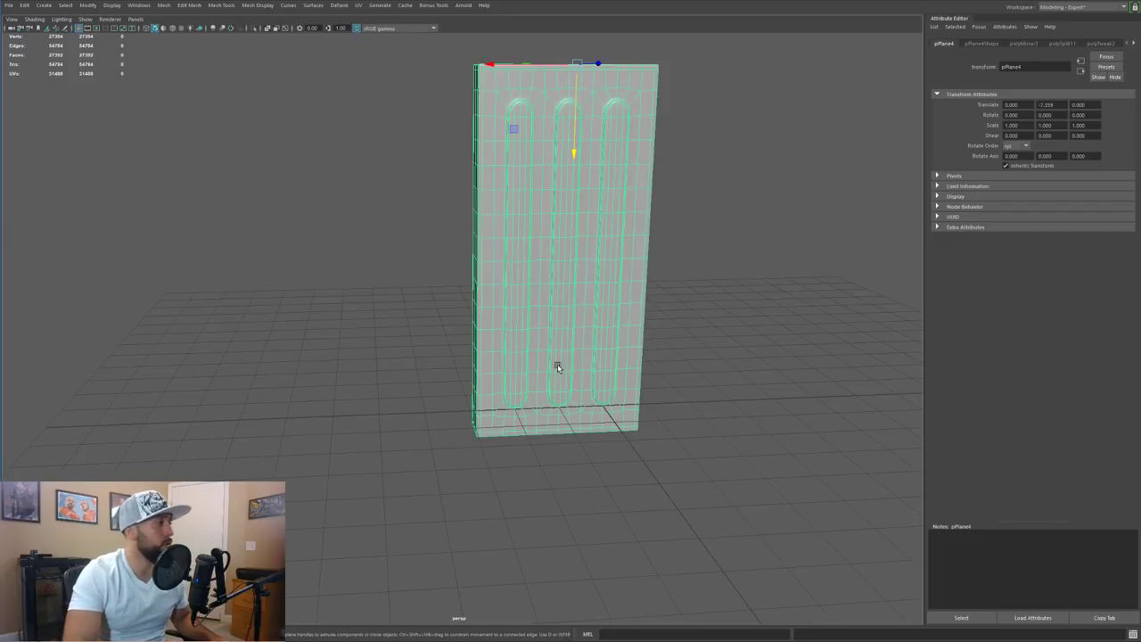
Step: Snap the panel's pivot to the middle of its lower edge
key("e")
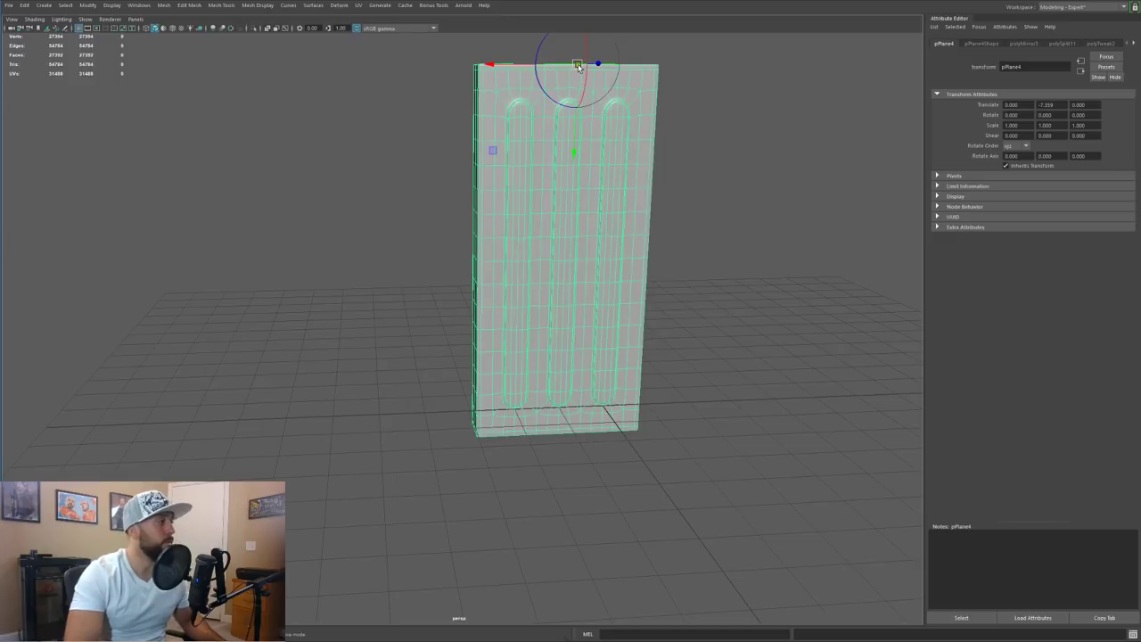
left_click_drag(577, 67, 558, 440)
key("d")
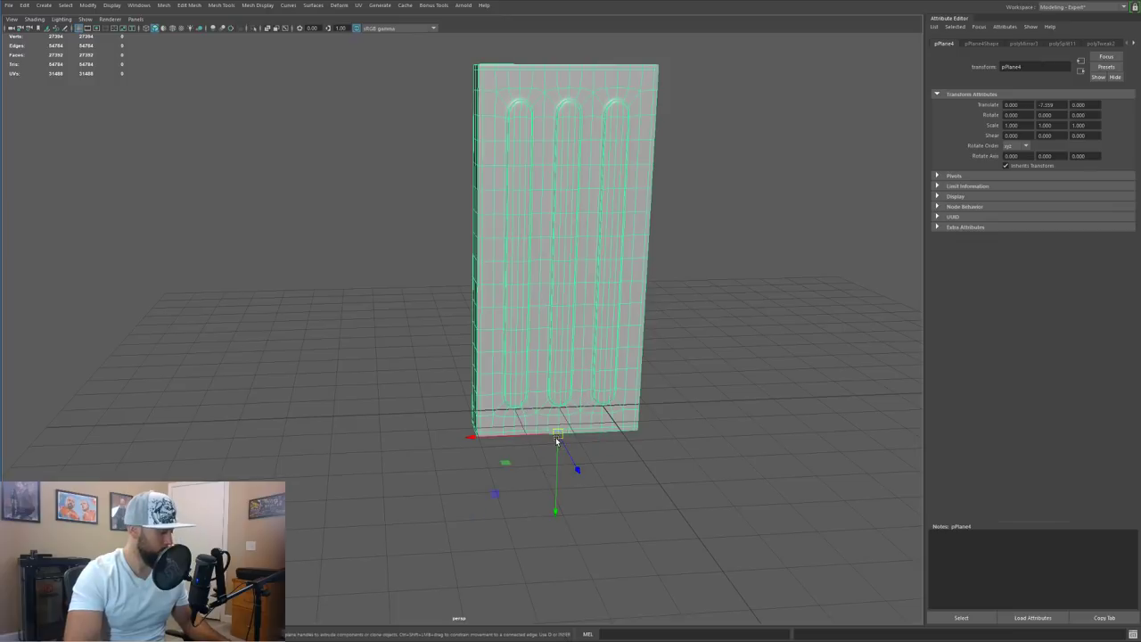
Step: Snap the panel by its base pivot onto the grid at Translate -1.000, -7.992, 0.007, keeping it selected in object mode
left_click_drag(560, 434, 604, 403)
middle_click_drag(640, 310, 594, 405, "alt")
left_click_drag(594, 404, 512, 222, "alt")
right_click_drag(515, 220, 570, 203)
left_click(696, 197)
left_click_drag(696, 197, 655, 265, "alt")
left_click(522, 176)
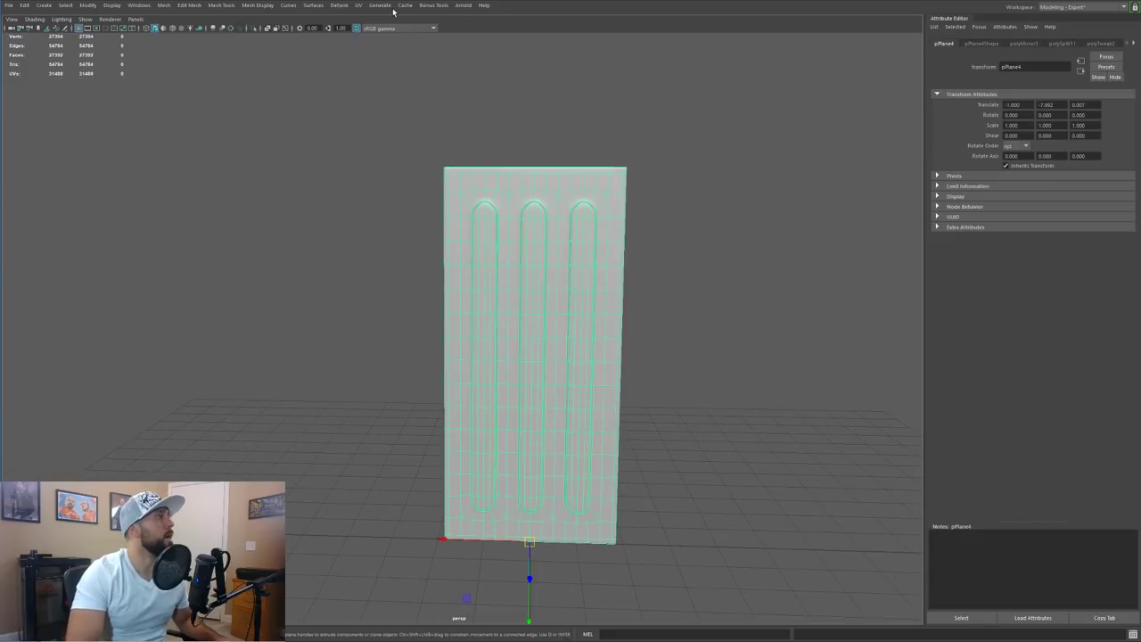
Step: Create a nonlinear Bend deformer on the panel with low bound -1, high bound 1 and curvature 0
left_click(341, 5)
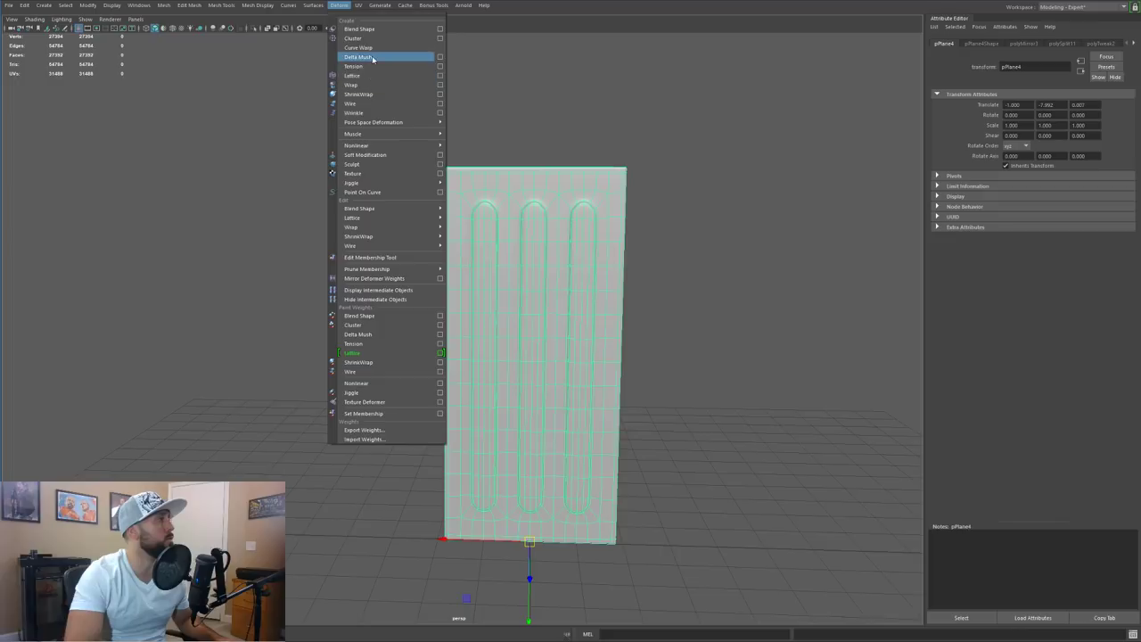
mouse_move(362, 150)
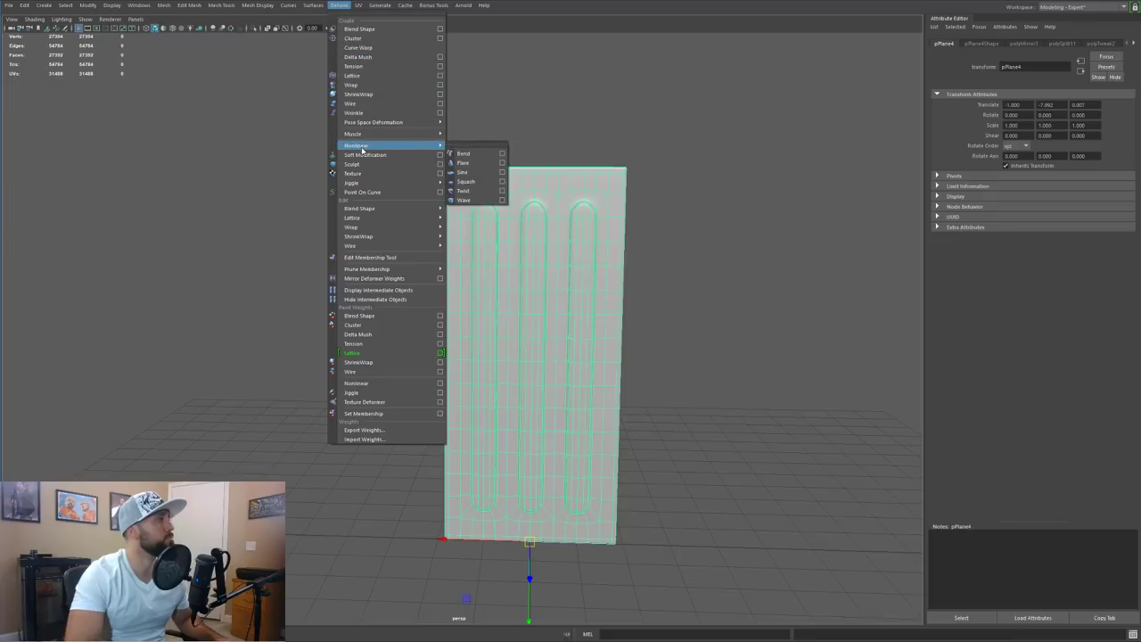
left_click(502, 157)
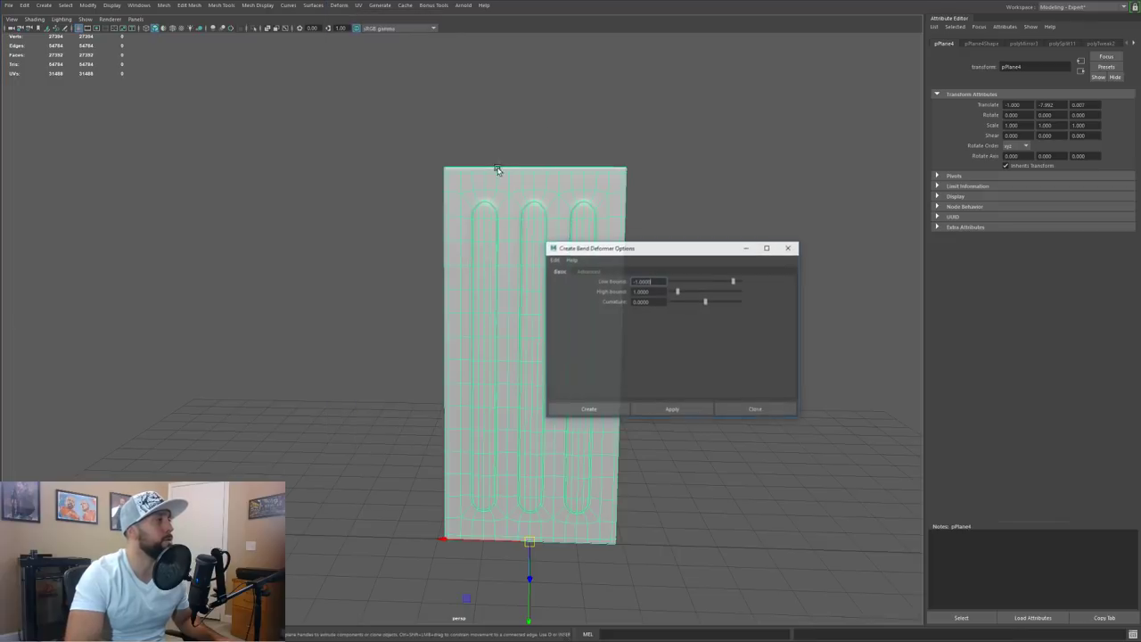
left_click_drag(639, 249, 816, 136)
left_click(766, 296)
left_click_drag(713, 296, 690, 299, "alt")
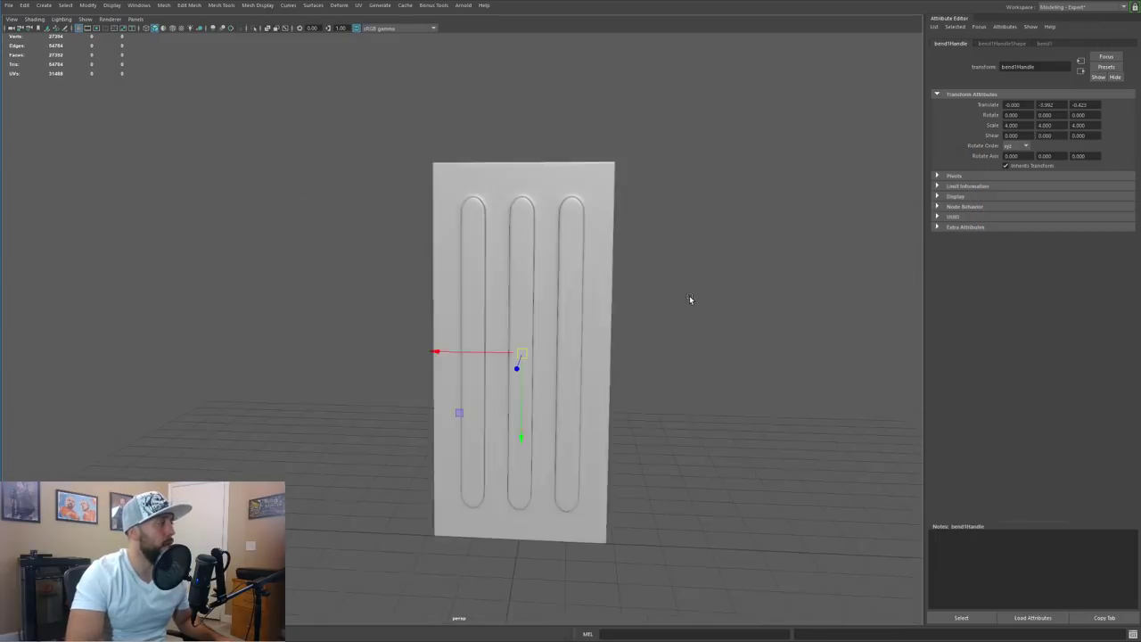
Step: Switch the viewport to wireframe display so the bend handle inside the panel can be inspected
key("4")
middle_click_drag(618, 294, 601, 351, "alt")
left_click_drag(601, 351, 604, 356, "alt")
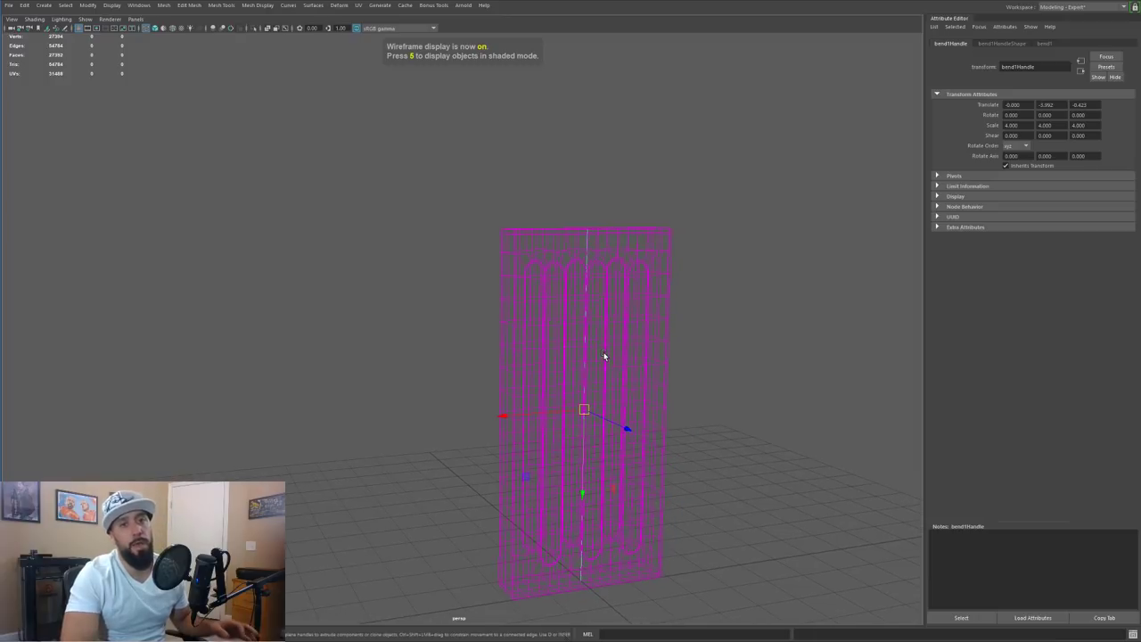
left_click_drag(622, 298, 594, 285, "alt")
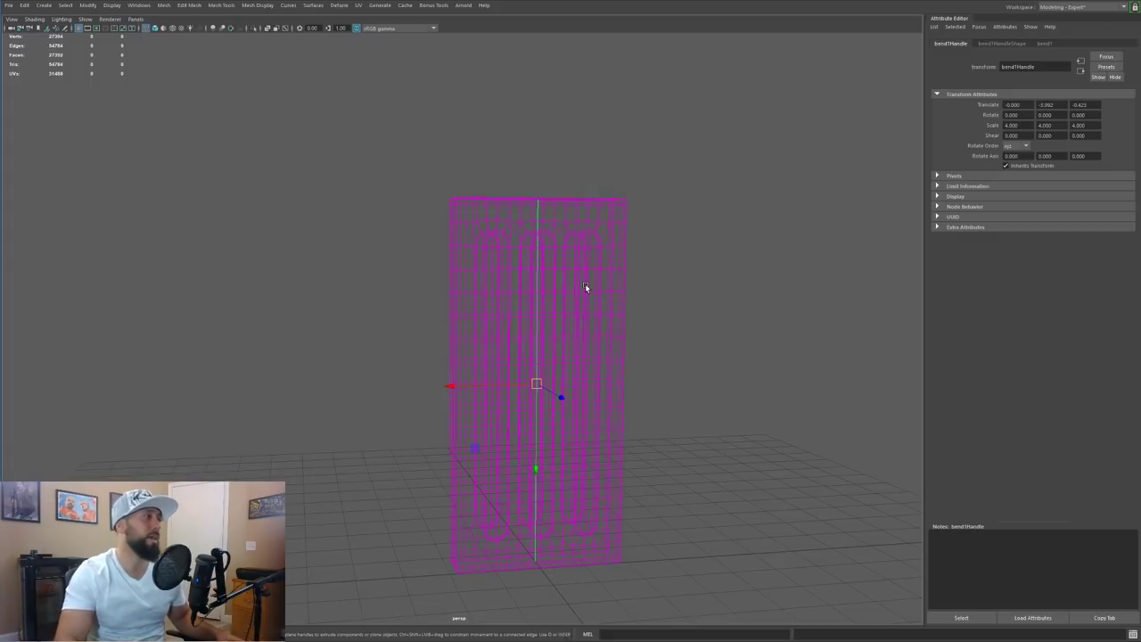
Step: Try rotating the bend handle in the panel's plane and undo the rotation
key("e")
mouse_move(510, 310)
left_mouse_down()
mouse_move(478, 363)
mouse_move(476, 353)
left_mouse_up()
key("ctrl+z")
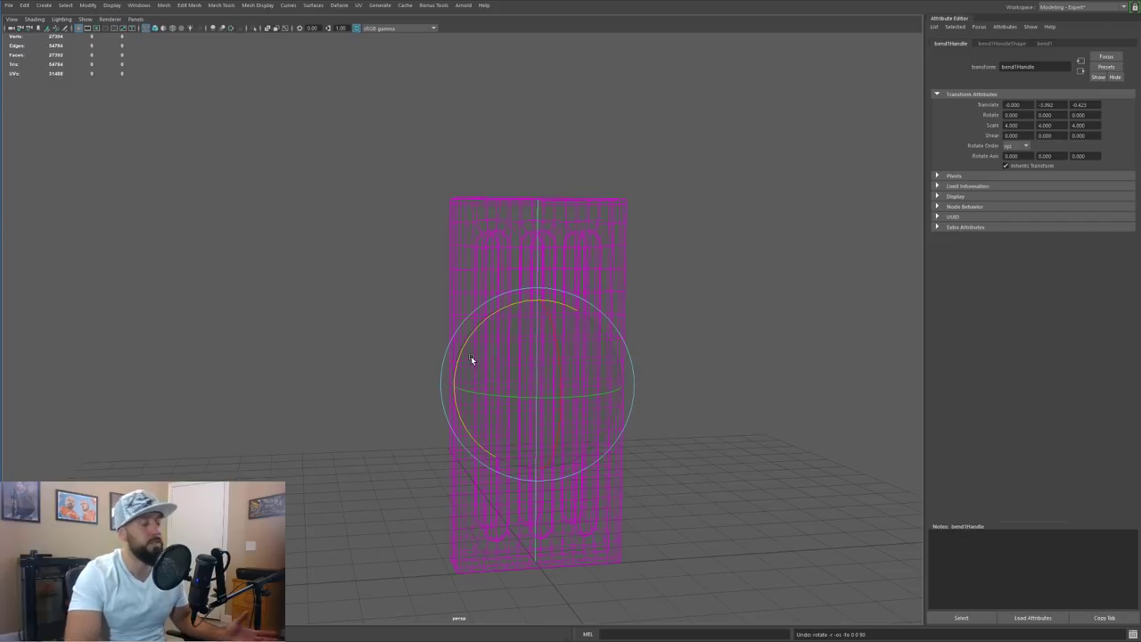
Step: Open the bend deformer's own attributes and set its curvature to about -35
left_click_drag(495, 371, 611, 330, "alt")
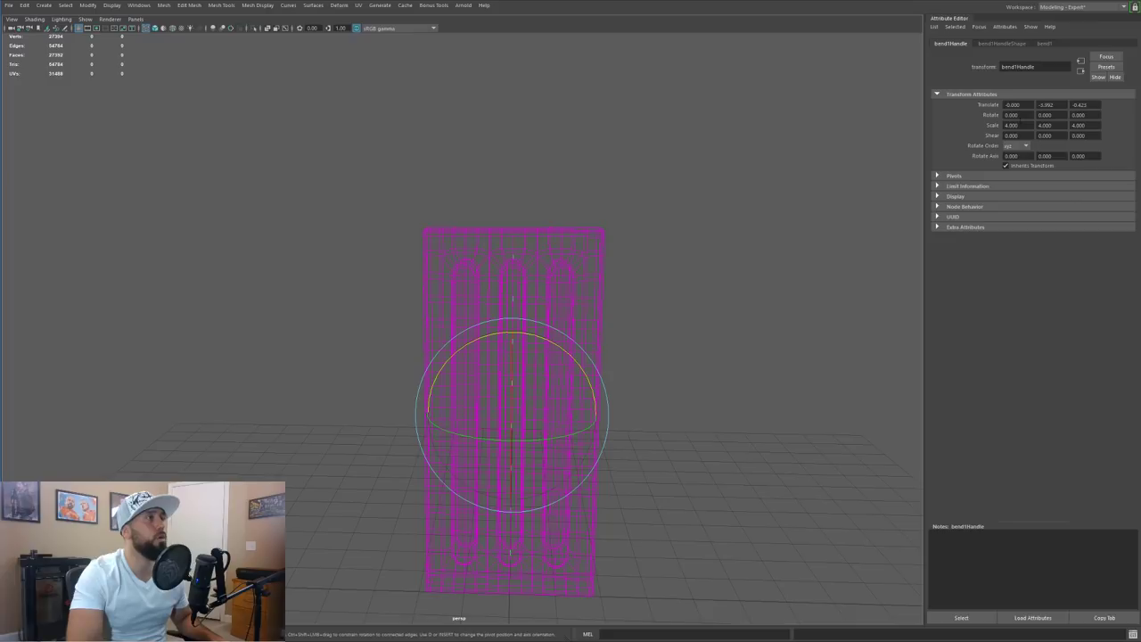
left_click(1045, 44)
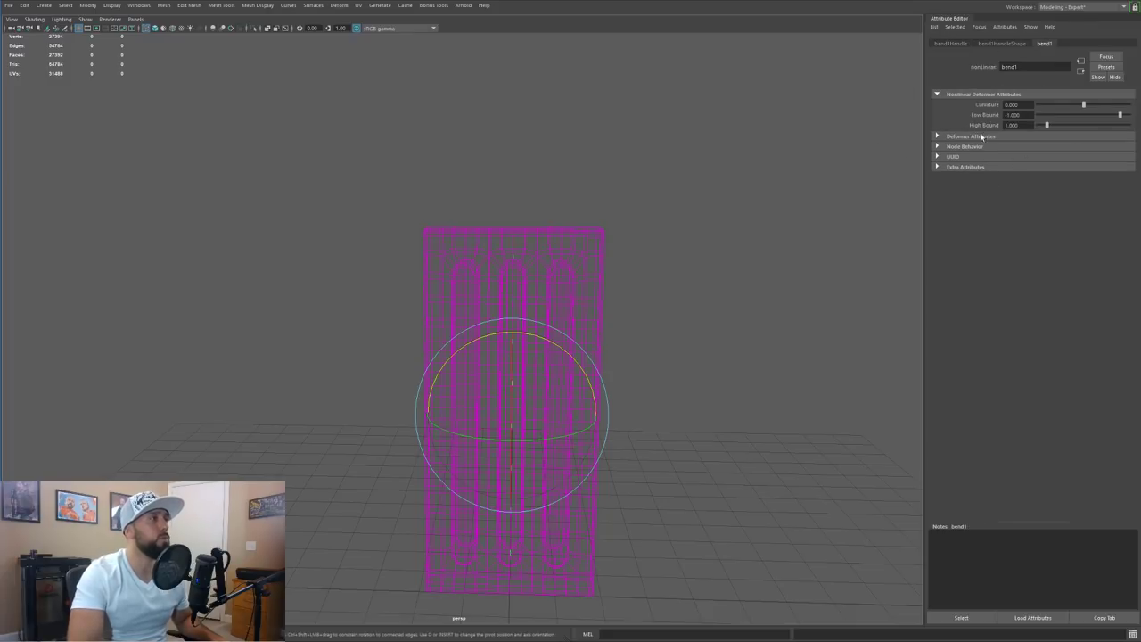
mouse_move(1085, 106)
left_mouse_down()
mouse_move(1106, 105)
mouse_move(1075, 105)
left_mouse_up()
left_click_drag(743, 448, 651, 494, "alt")
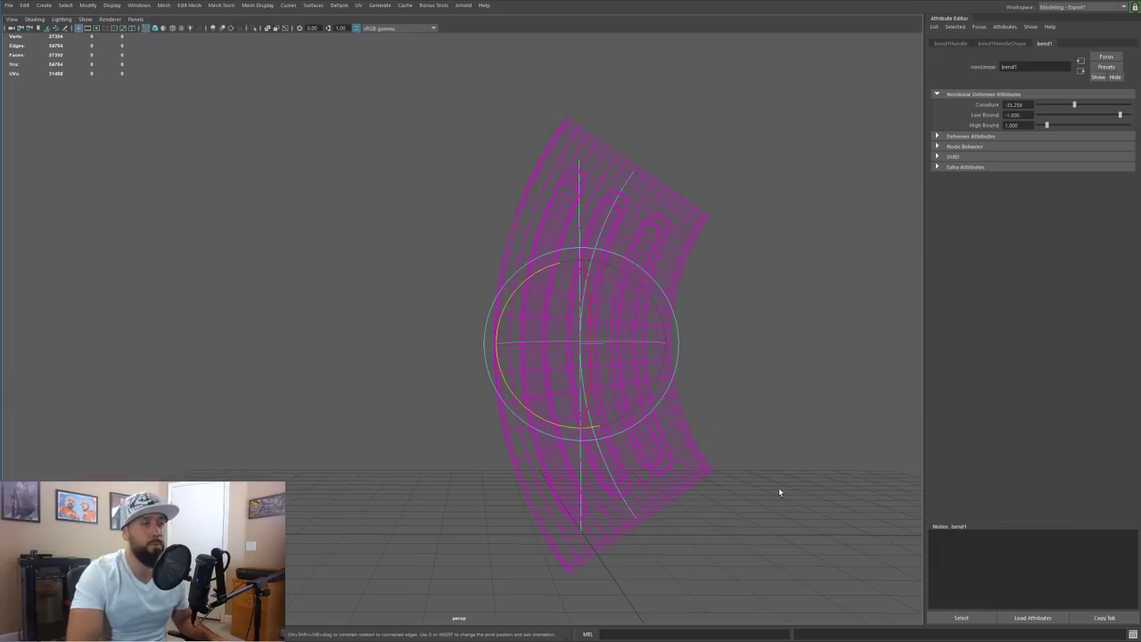
Step: Move the bend handle up from the panel's middle and set the deformer's high bound to about 0.92 and low bound to 0
key("w")
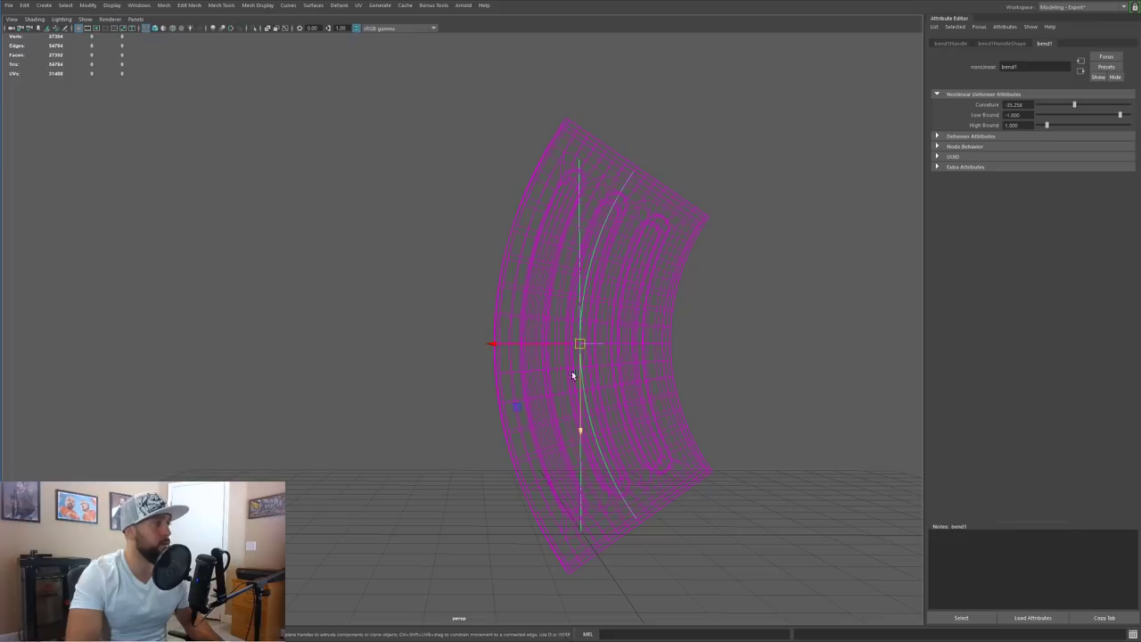
left_click_drag(579, 430, 577, 373)
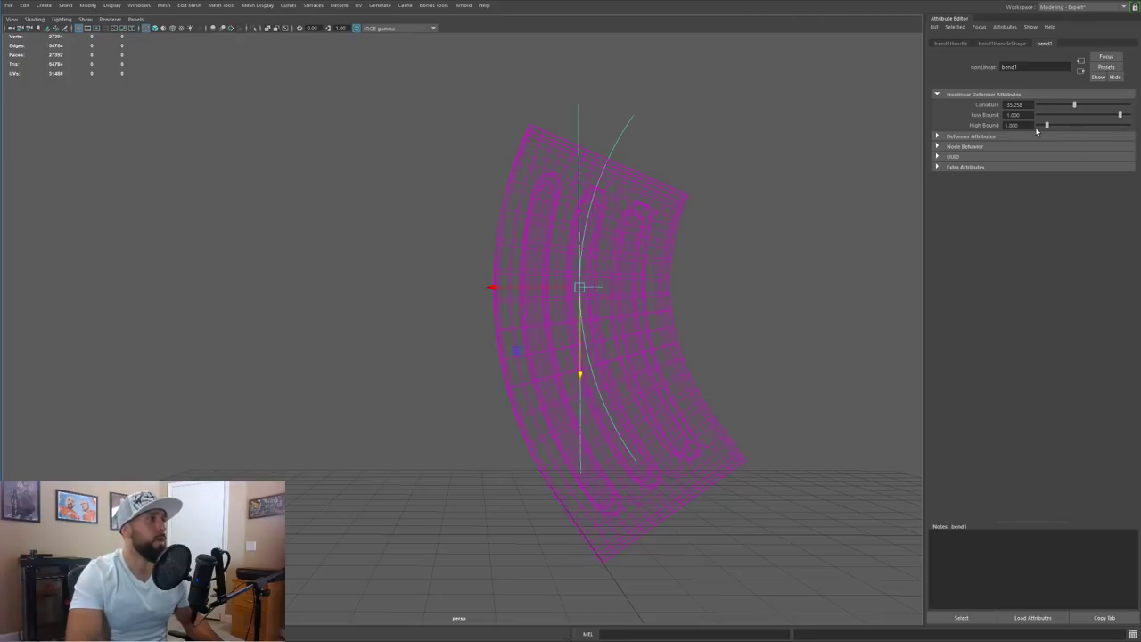
mouse_move(1041, 128)
left_mouse_down()
mouse_move(1022, 129)
mouse_move(1048, 128)
left_mouse_up()
mouse_move(1120, 115)
left_mouse_down()
mouse_move(1031, 113)
mouse_move(1139, 125)
left_mouse_up()
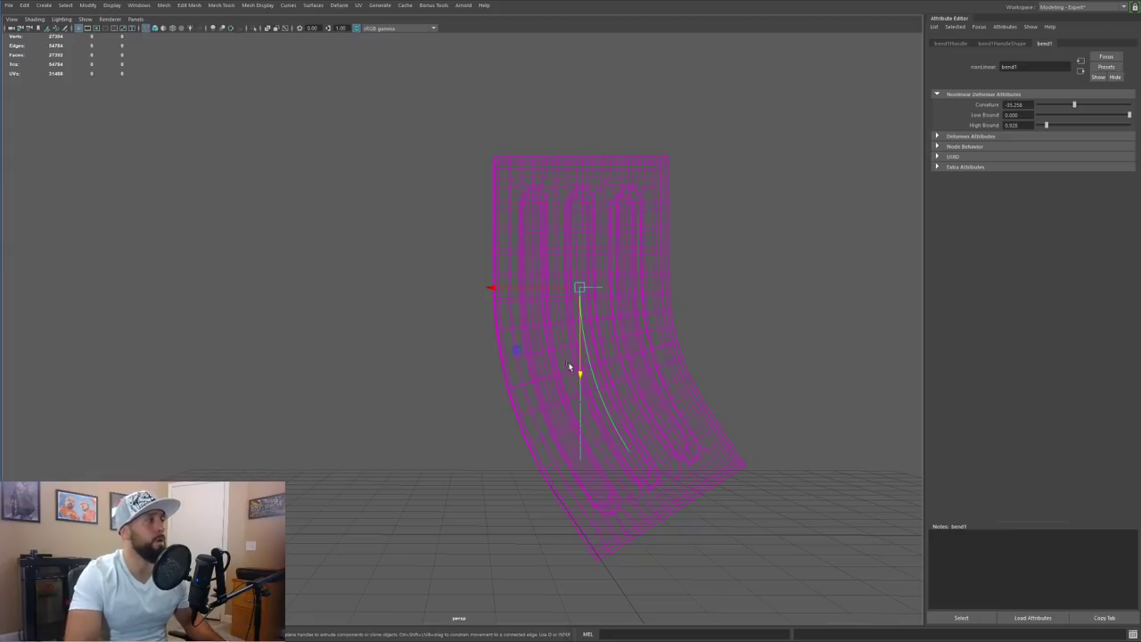
Step: Move the bend handle to the panel's upper edge and raise the high bound to 2.371
left_click_drag(583, 371, 579, 240)
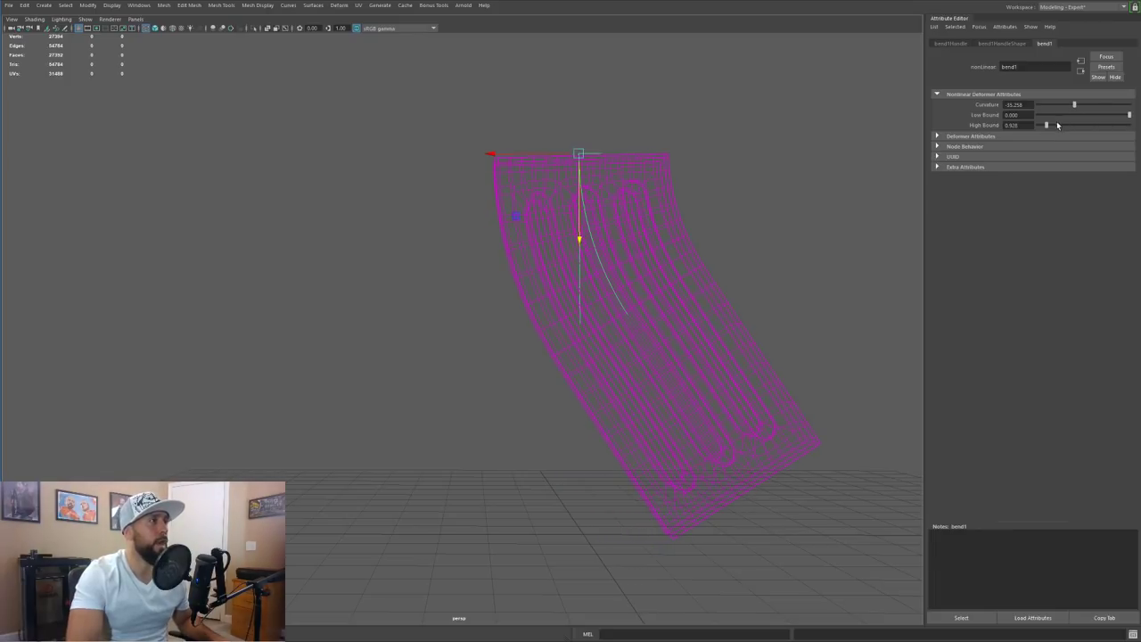
left_click_drag(1048, 125, 1059, 127)
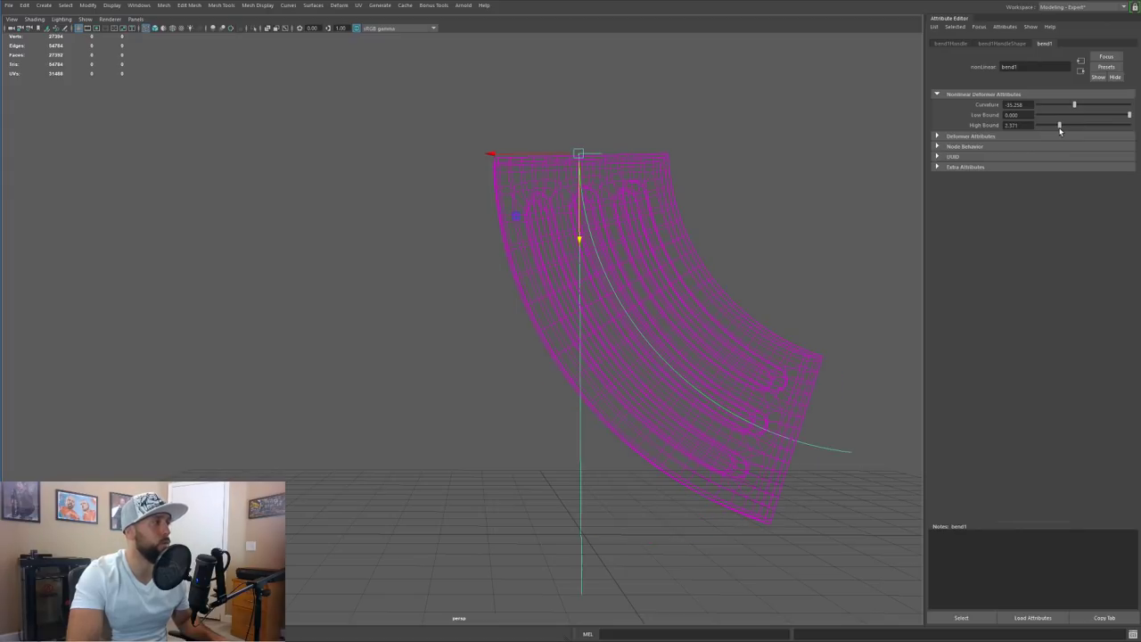
left_click_drag(480, 390, 516, 419, "alt")
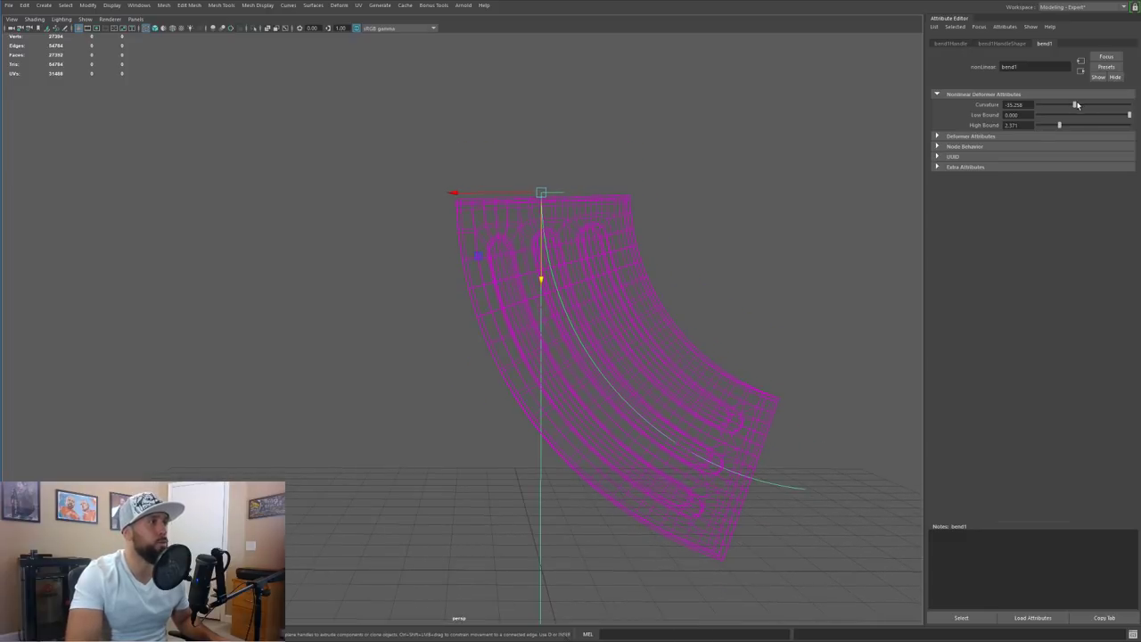
Step: Set the bend deformer's curvature to 25 and its high bound to 10
left_click_drag(1076, 106, 1080, 106)
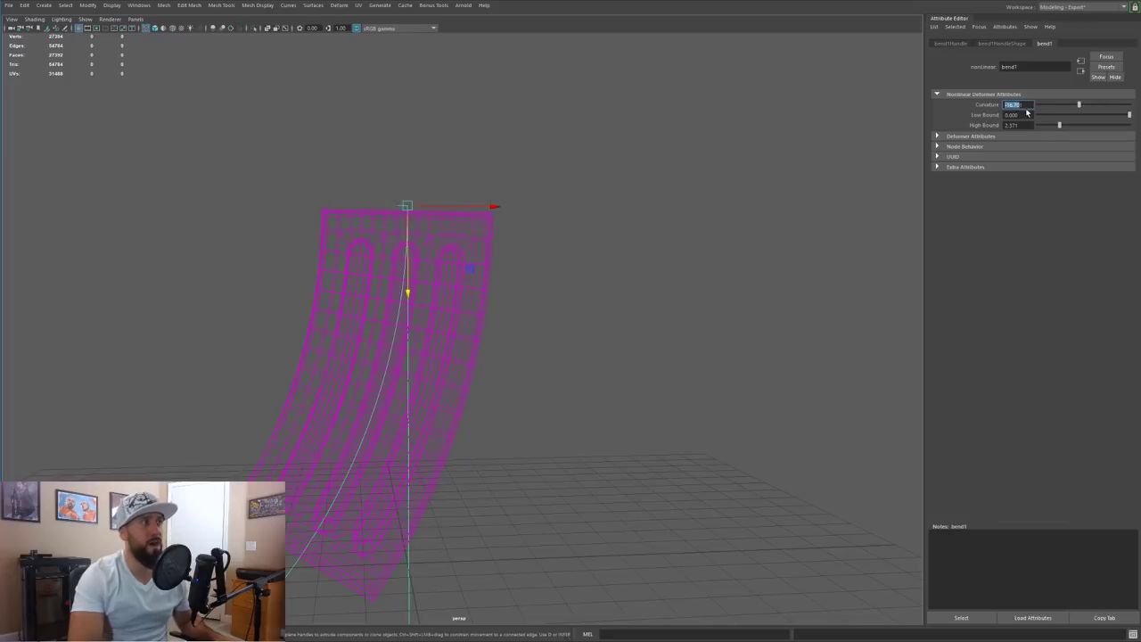
key("Return")
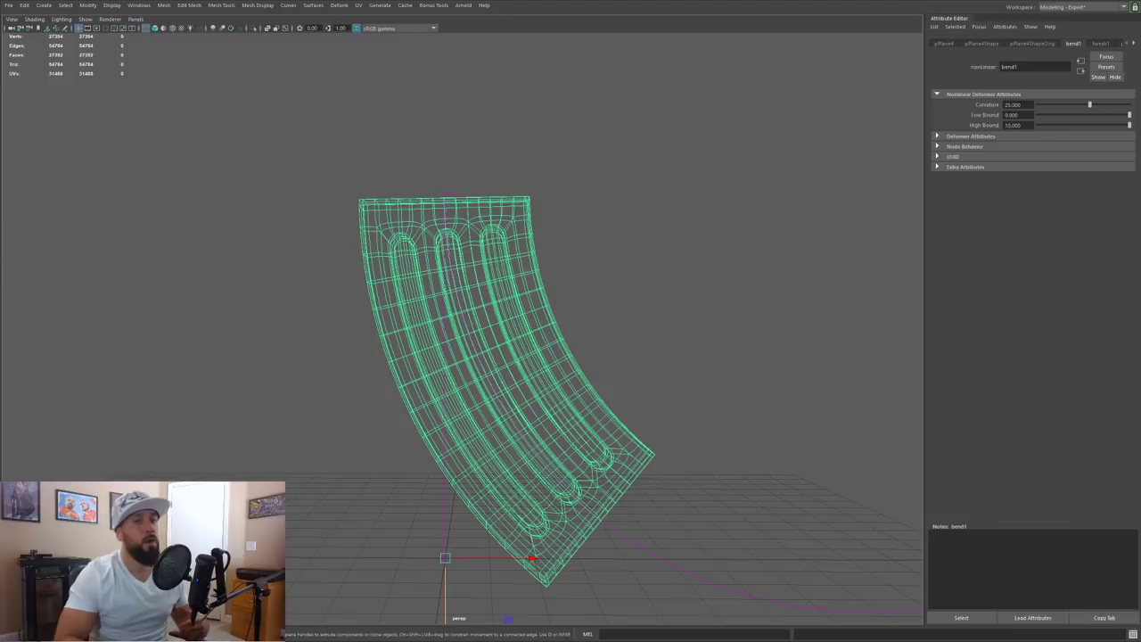
Step: Try deleting the bend handle while the panel still has its history, and undo the deletion
key("ctrl+z")
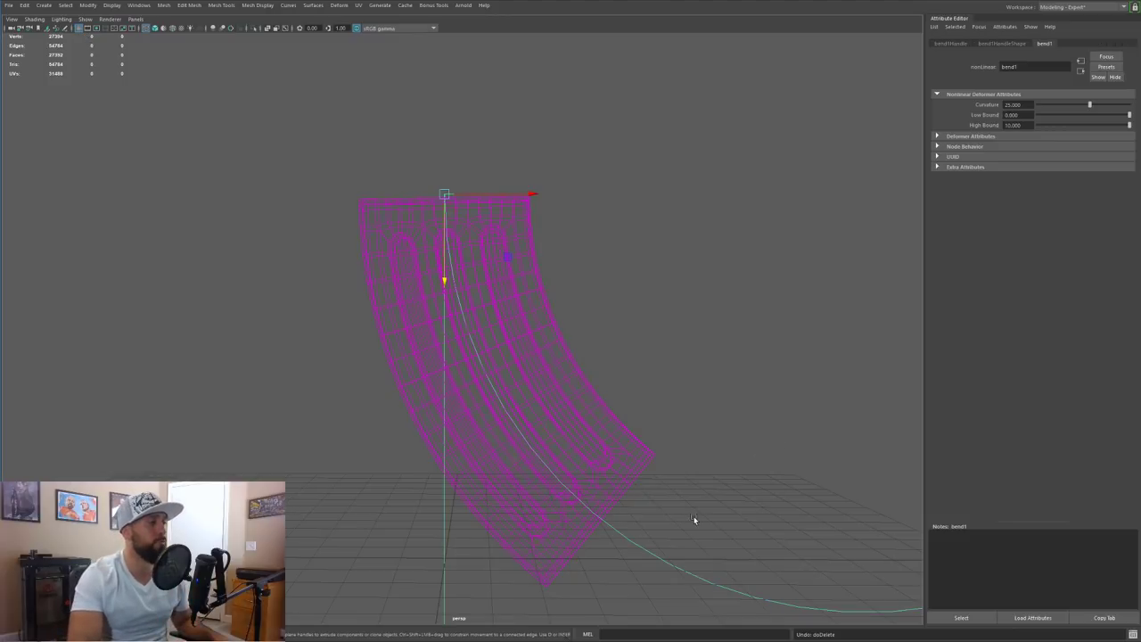
key("Delete")
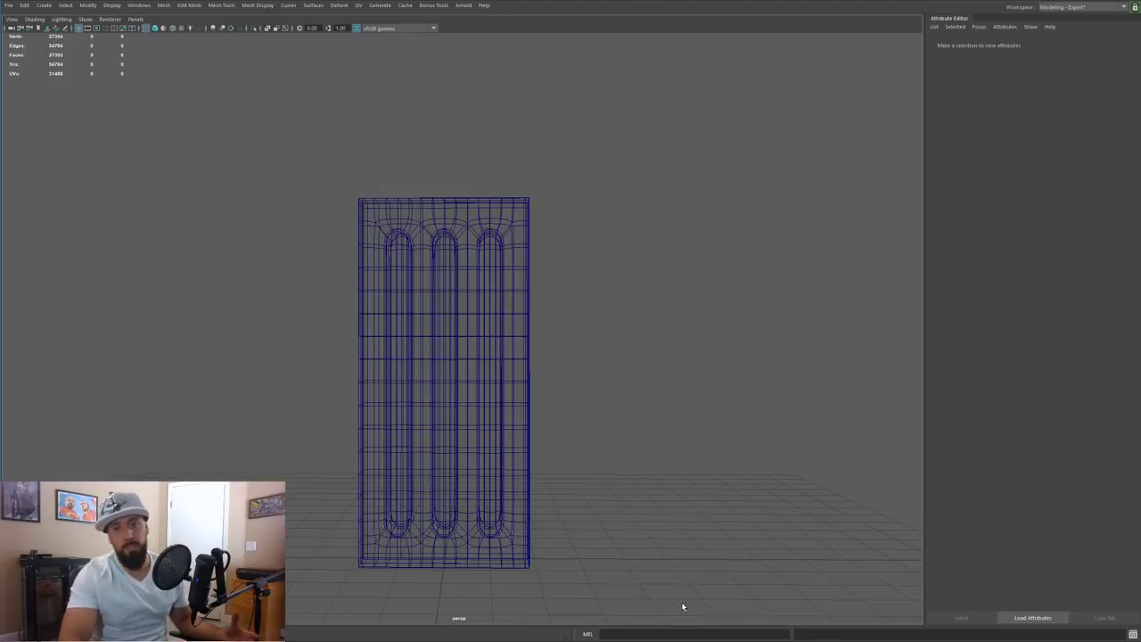
key("ctrl+z")
Step: Select the bent panel in object mode, delete its construction history to bake the bend, and deselect it
right_click_drag(471, 265, 507, 244)
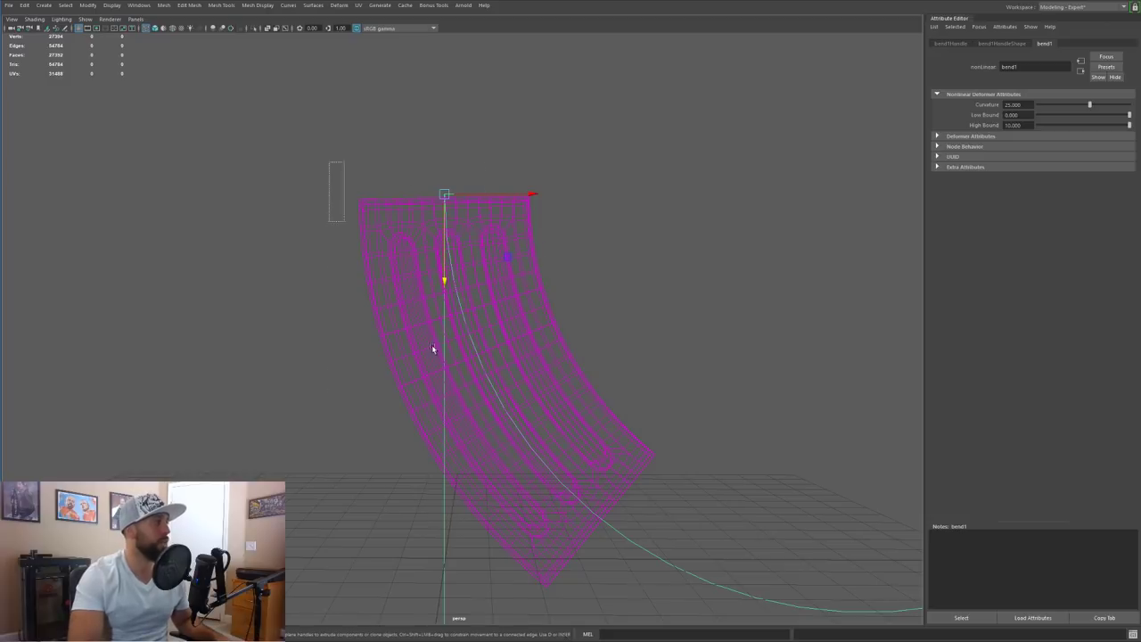
left_click(24, 5)
mouse_move(57, 116)
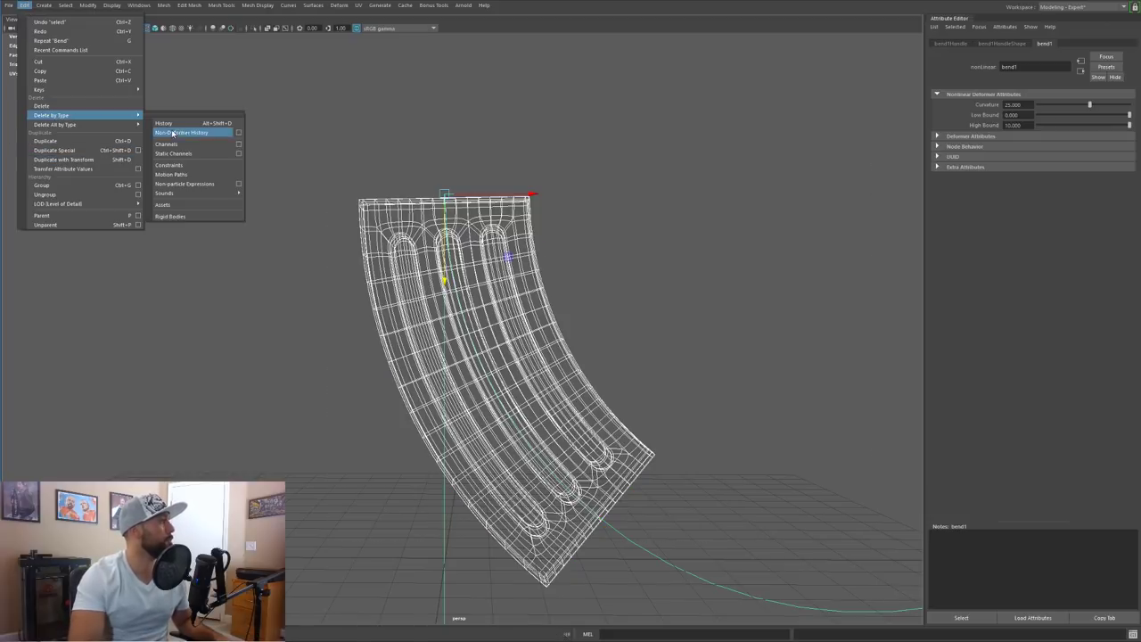
left_click(178, 120)
left_click(355, 115)
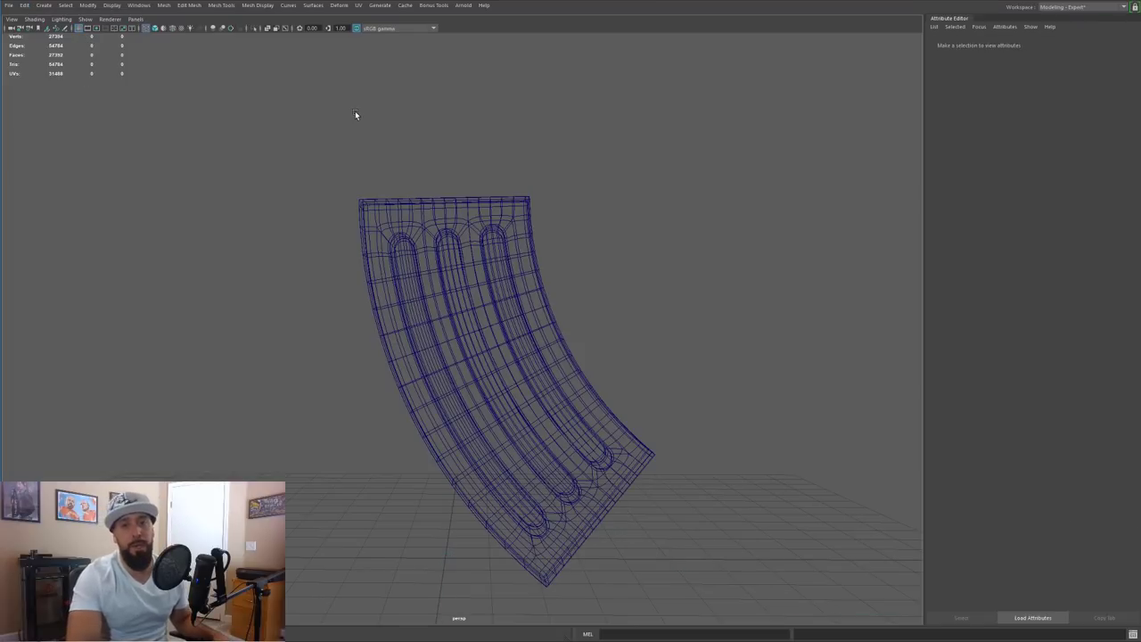